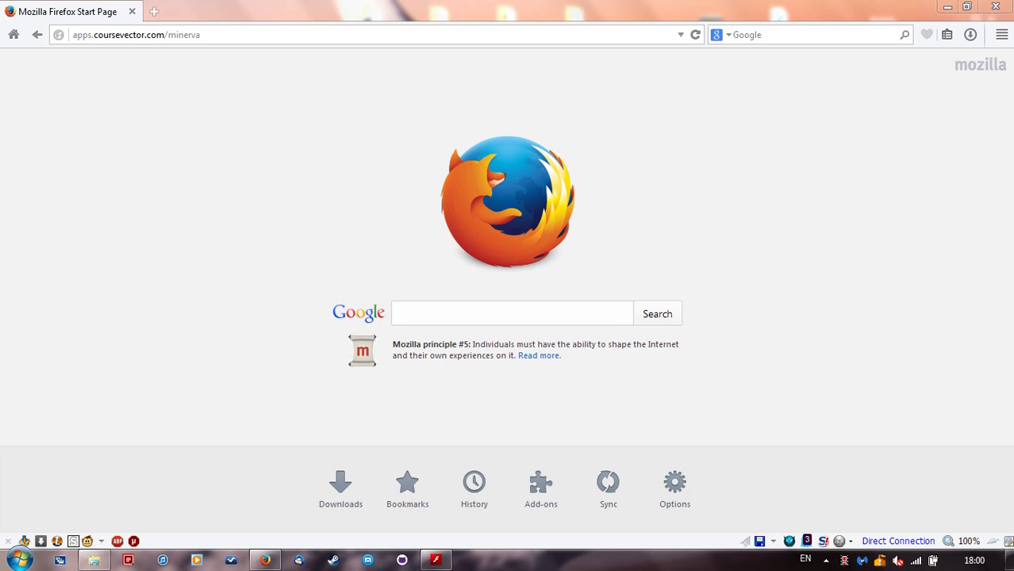
{"action": "left_click", "coordinate": [512, 314]}
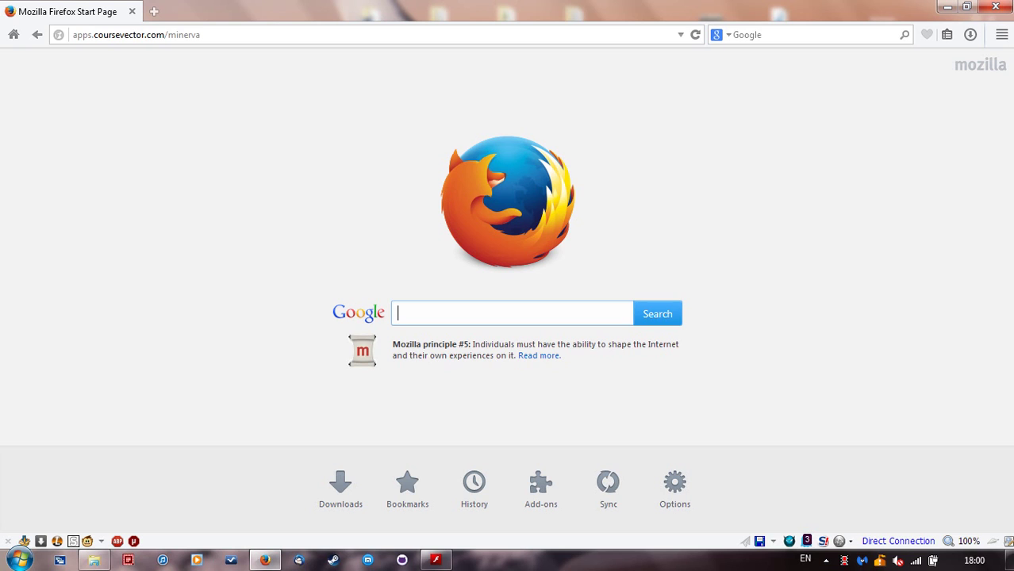
{"action": "key", "text": "ctrl+l"}
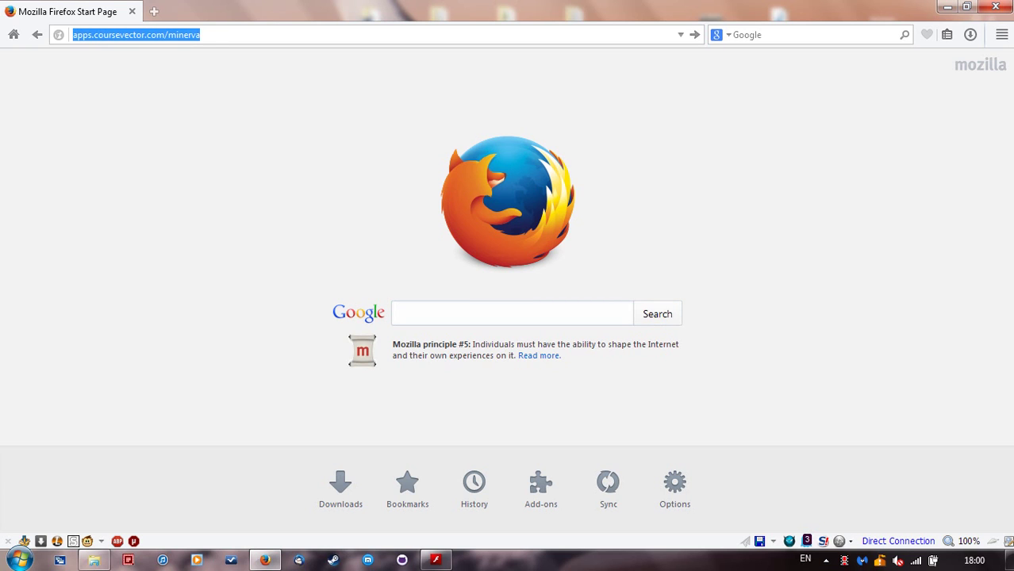
{"action": "left_click", "coordinate": [511, 313]}
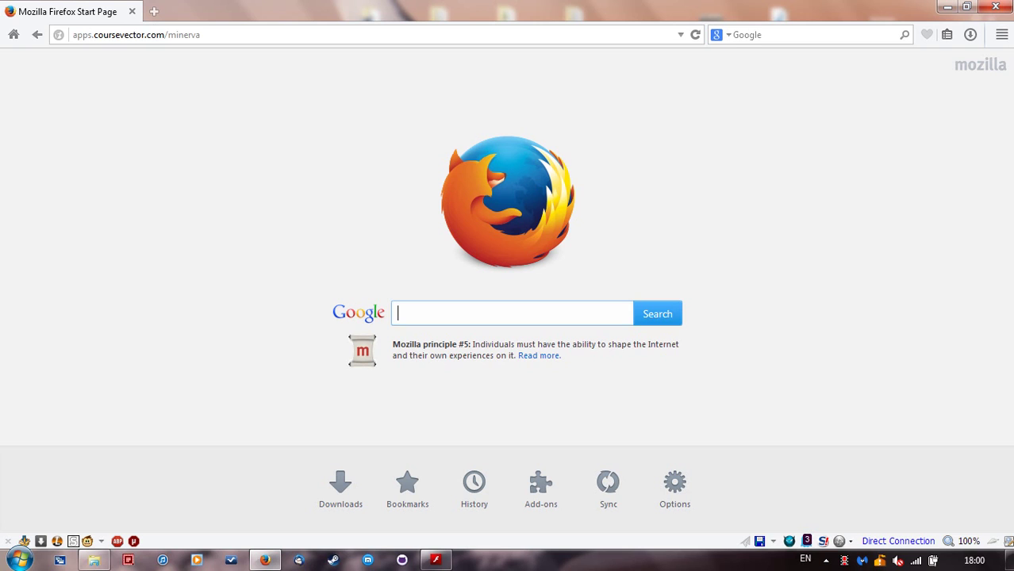
{"action": "key", "text": "ctrl+l"}
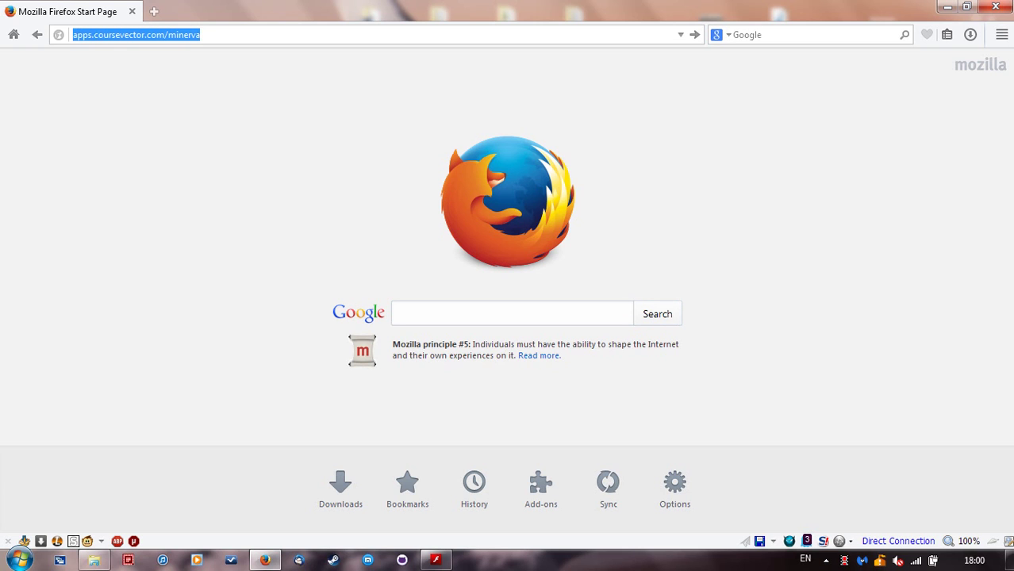
{"action": "left_click", "coordinate": [511, 314]}
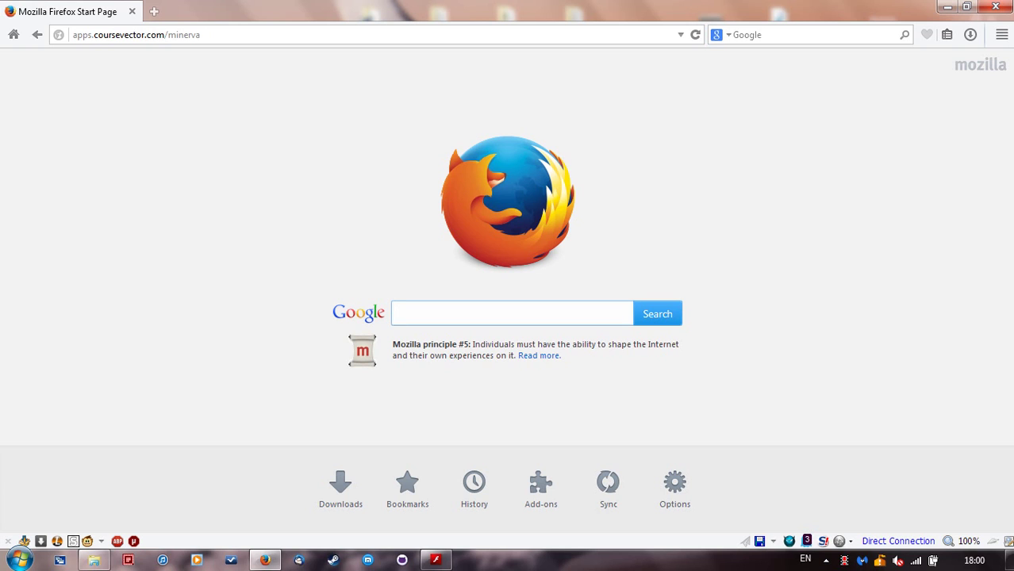
{"action": "key", "text": "ctrl+l"}
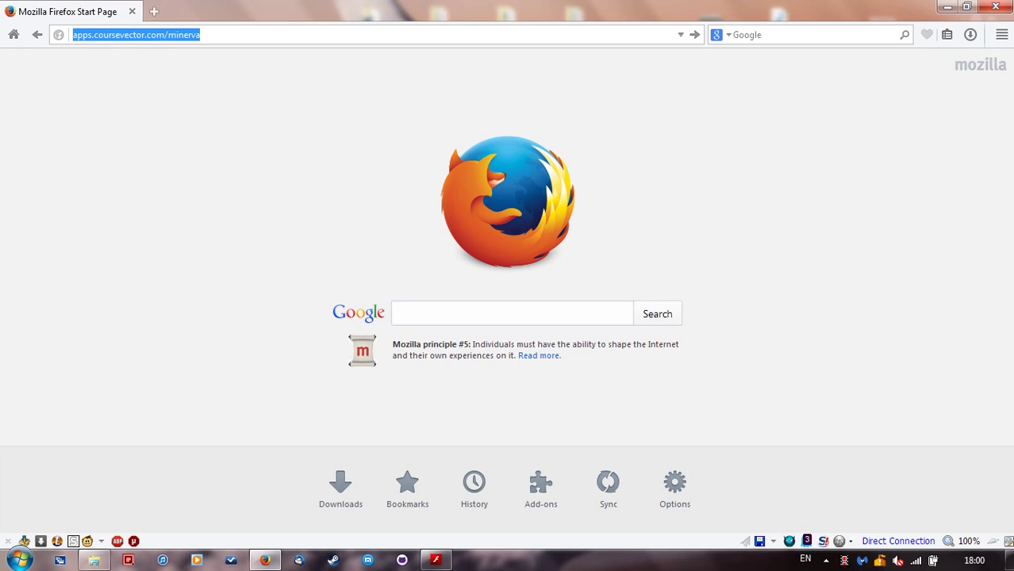
Step: Load the web page apps.coursevector.com/minerva
{"action": "key", "text": "Return"}
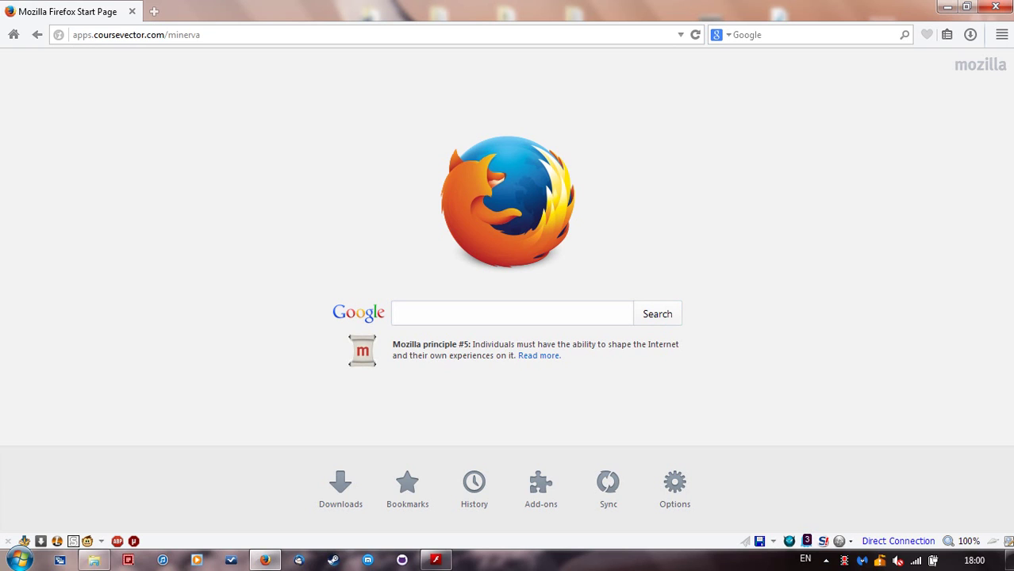
{"action": "left_click_drag", "start_coordinate": [73, 35], "coordinate": [164, 35]}
{"action": "key", "text": "End"}
{"action": "key", "text": "Return"}
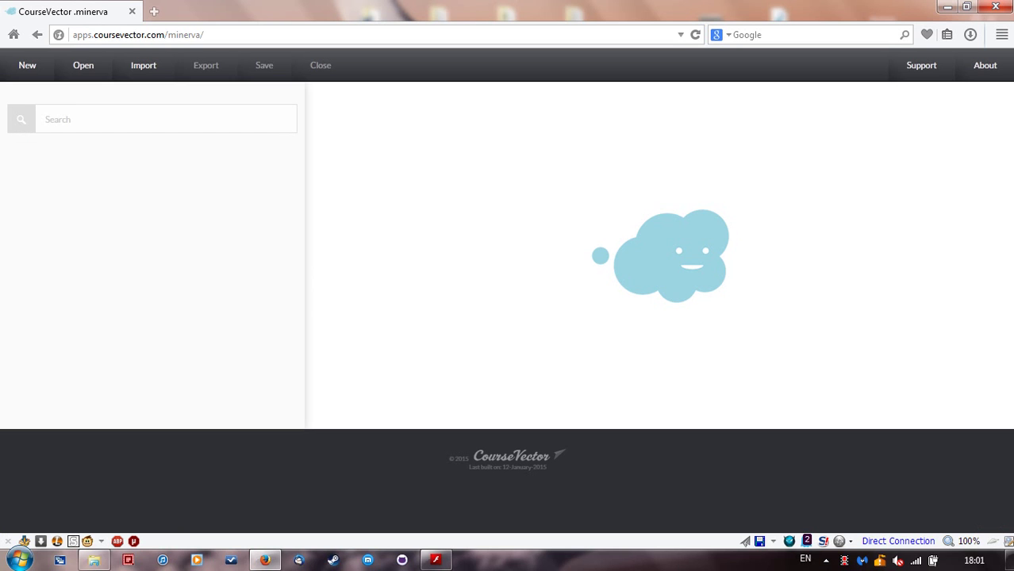
Step: Switch to the Adobe Flash Player game and walk the character over to the wooden cupboard
{"action": "left_click", "coordinate": [435, 560]}
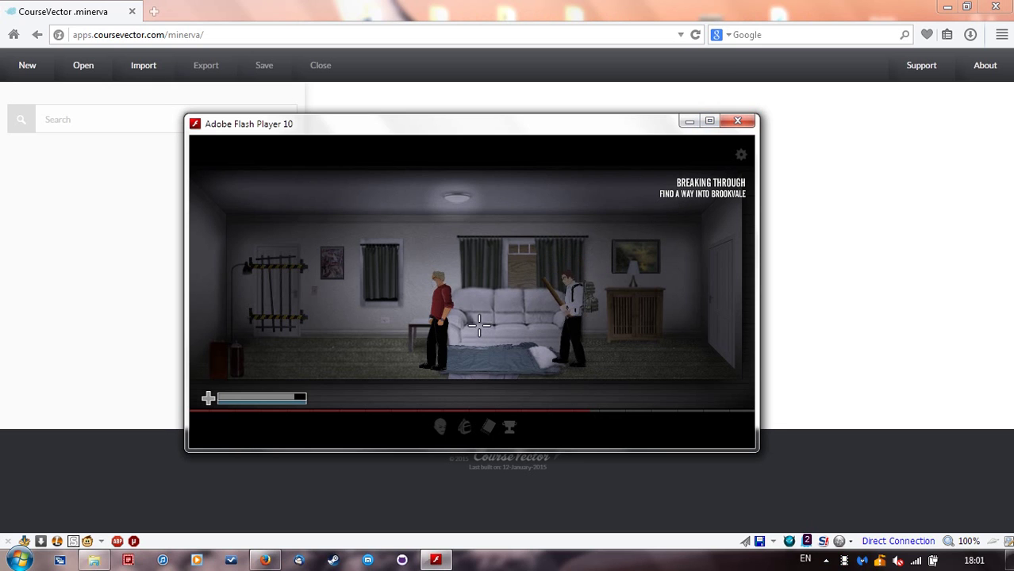
{"action": "key", "text": "d"}
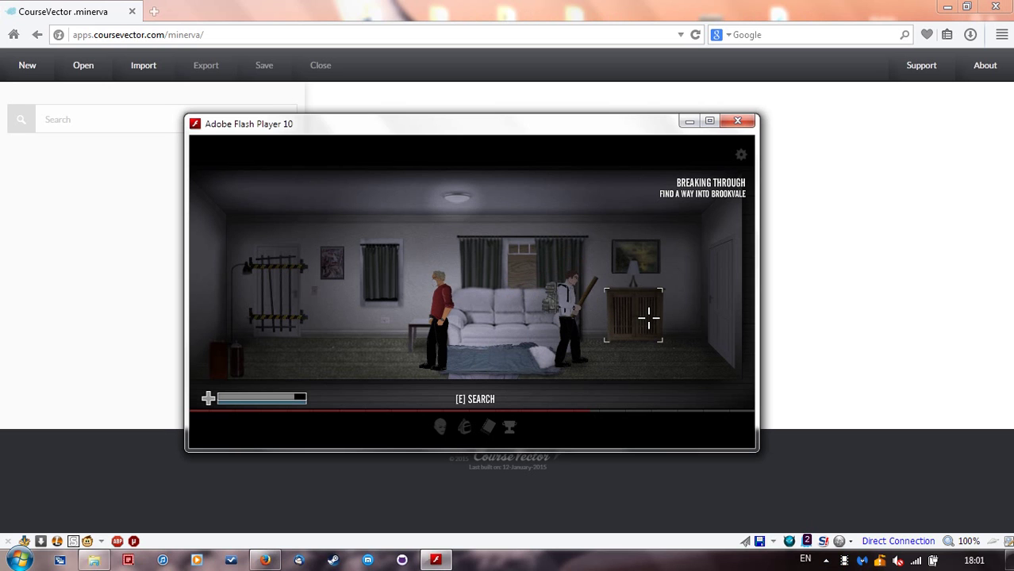
{"action": "key", "text": "d"}
{"action": "key", "text": "d"}
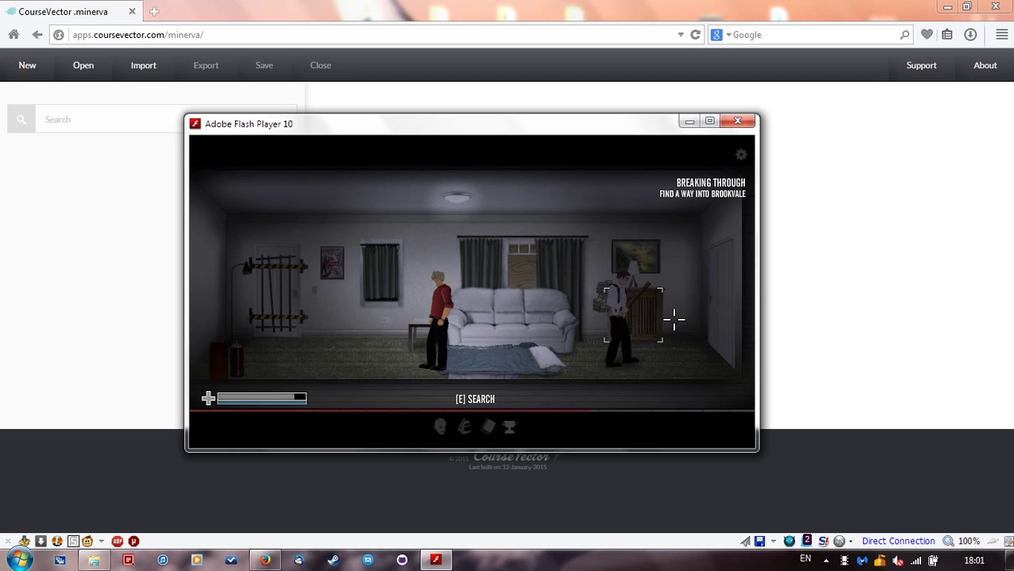
Step: Search the cupboard and take only the book from its item list
{"action": "key", "text": "e"}
{"action": "key", "text": "s"}
{"action": "key", "text": "s"}
{"action": "key", "text": "s"}
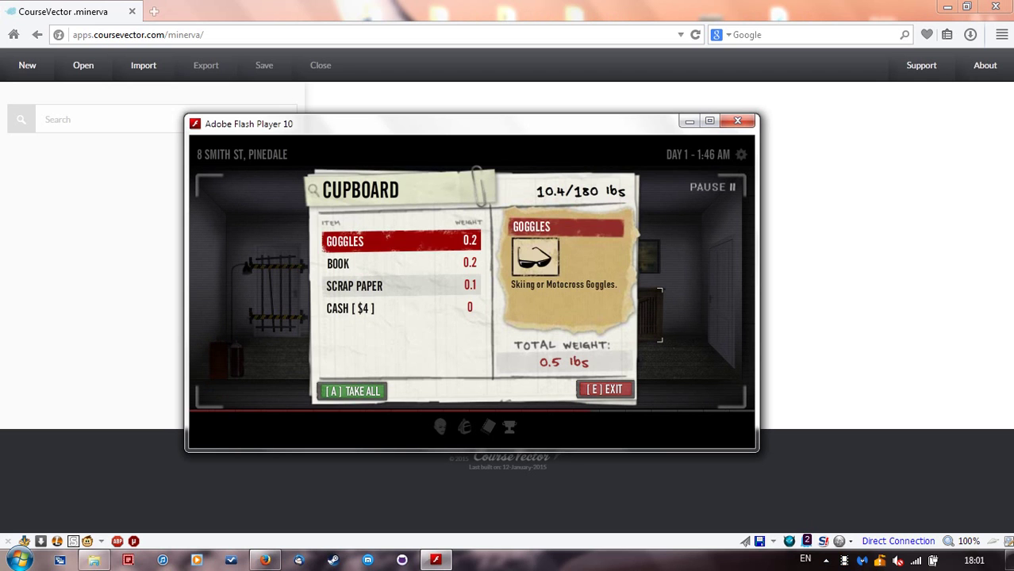
{"action": "key", "text": "w"}
{"action": "key", "text": "w"}
{"action": "key", "text": "s"}
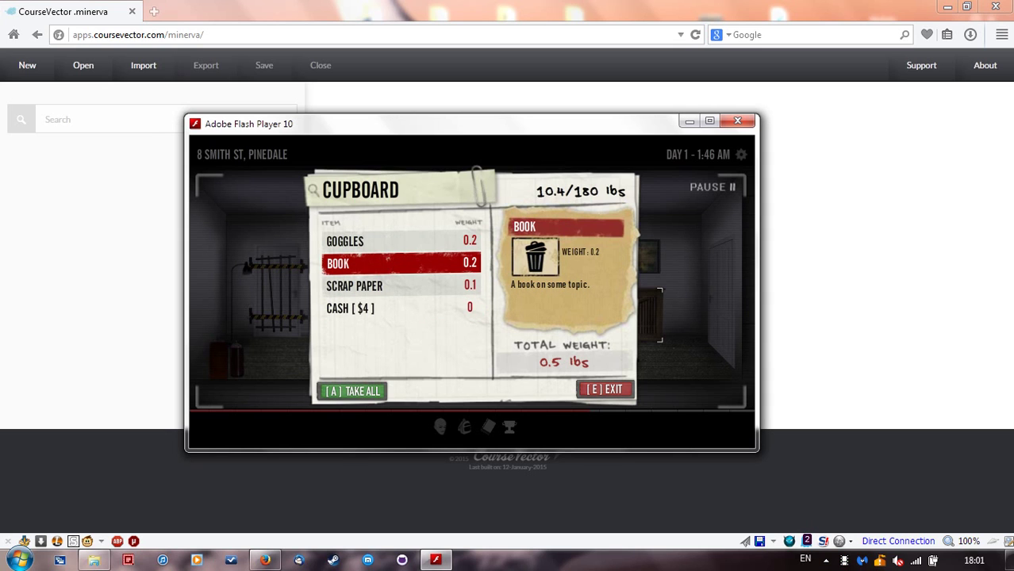
{"action": "key", "text": "s"}
{"action": "key", "text": "s"}
{"action": "key", "text": "w"}
{"action": "key", "text": "w"}
{"action": "left_click", "coordinate": [402, 263]}
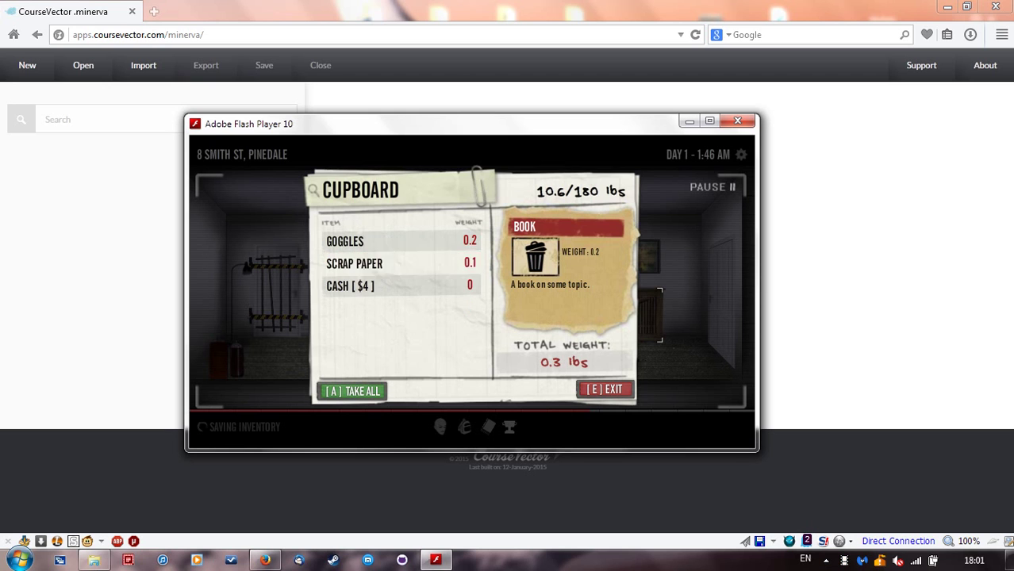
Step: Leave the cupboard, then save and quit the game and close the Flash Player window
{"action": "key", "text": "e"}
{"action": "key", "text": "a"}
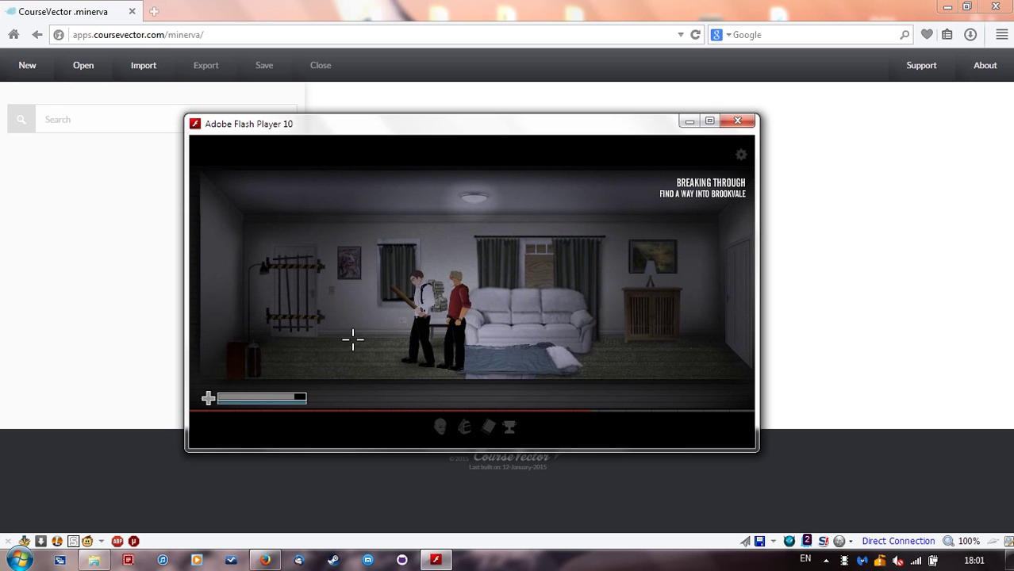
{"action": "key", "text": "Escape"}
{"action": "key", "text": "Up"}
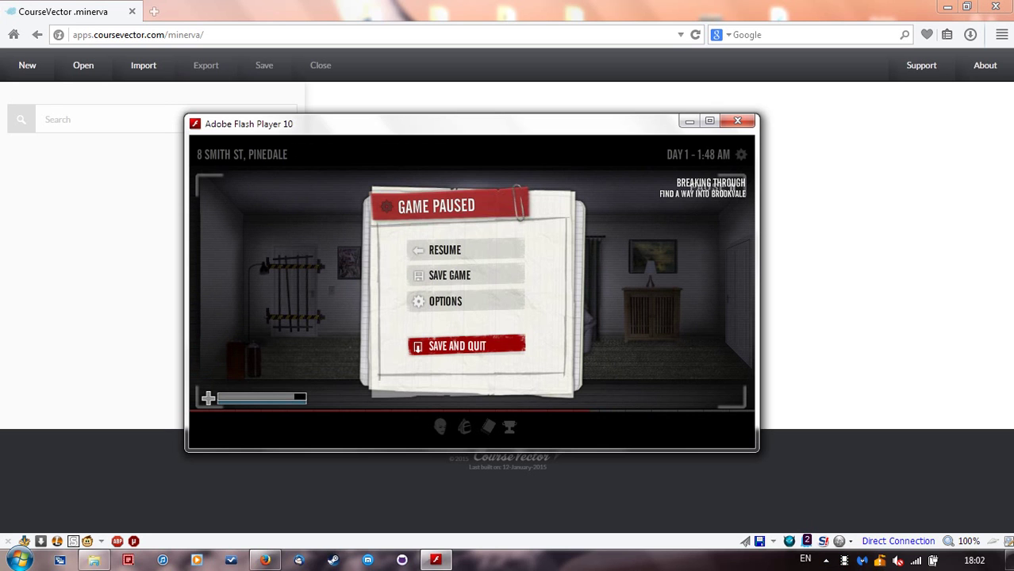
{"action": "key", "text": "Return"}
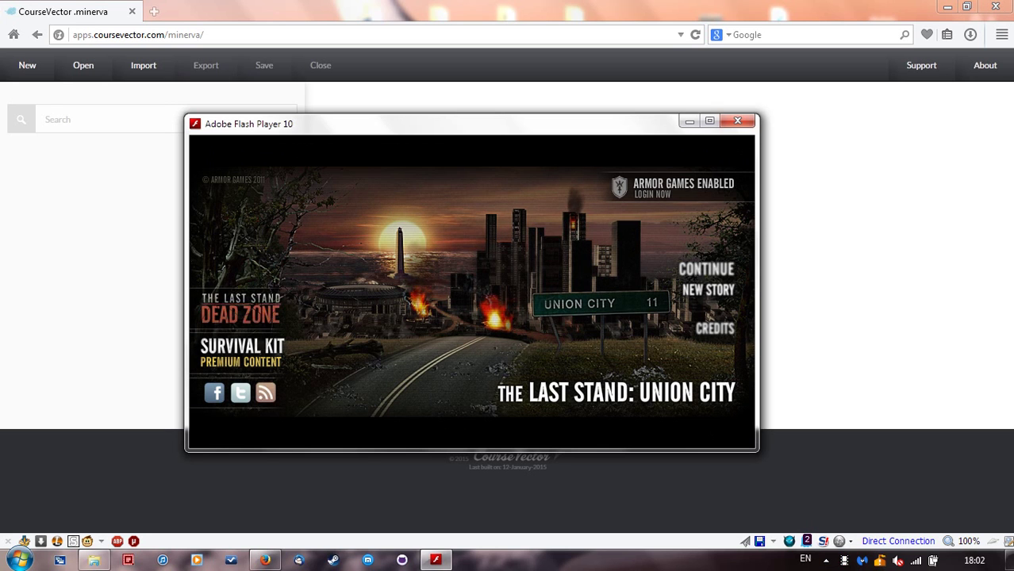
{"action": "left_click", "coordinate": [738, 121]}
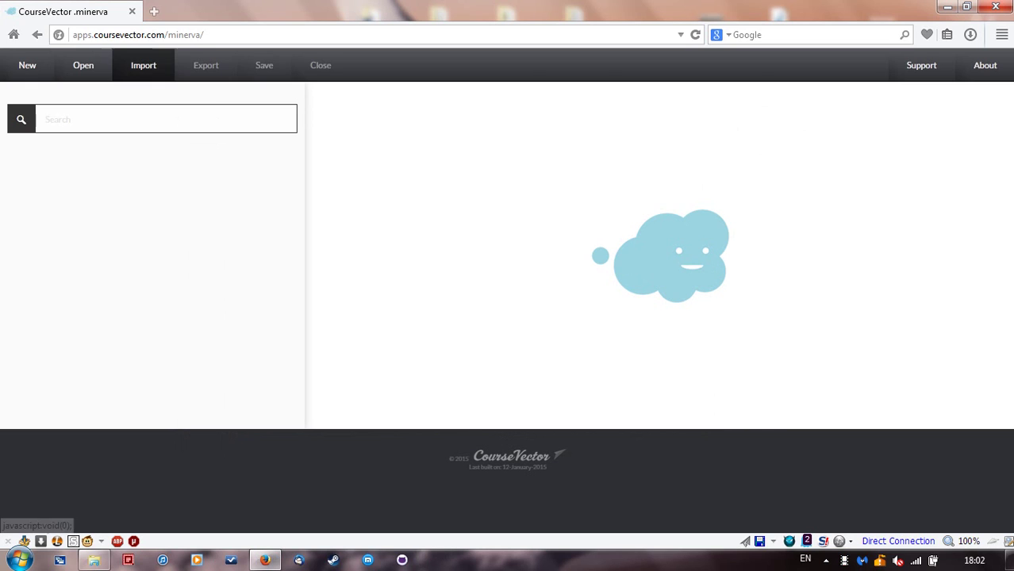
Step: Start opening a file in Minerva and copy the full NPAPI shared object location shown for Windows 7
{"action": "left_click", "coordinate": [83, 65]}
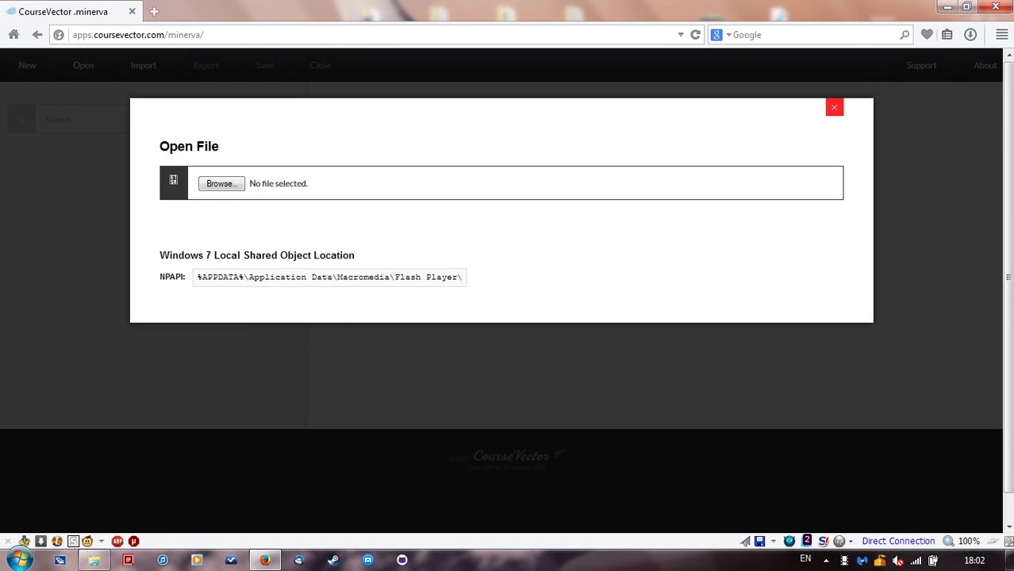
{"action": "left_click_drag", "start_coordinate": [213, 277], "coordinate": [462, 277]}
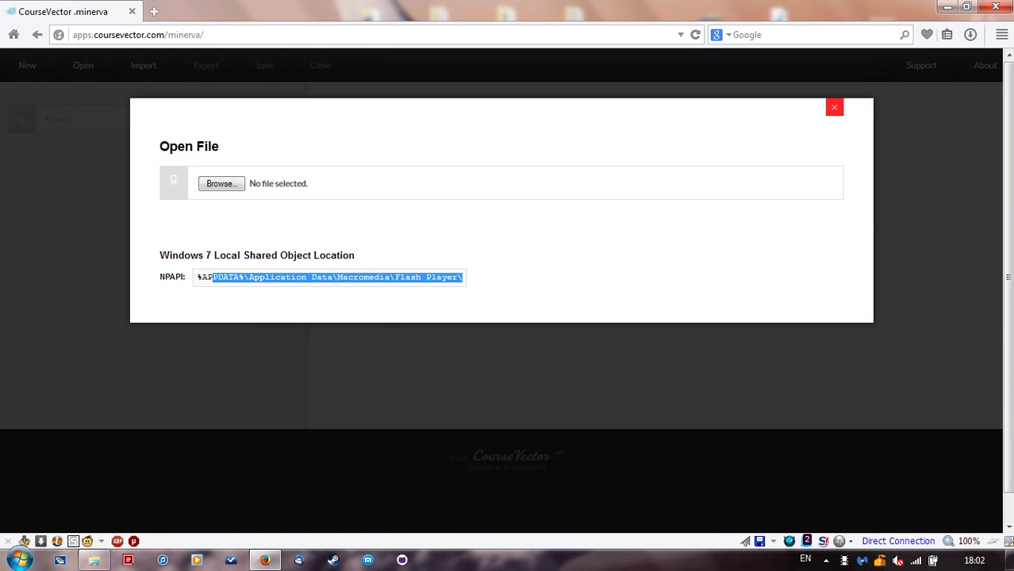
{"action": "left_click", "coordinate": [467, 279]}
{"action": "left_click_drag", "start_coordinate": [196, 277], "coordinate": [462, 277]}
{"action": "right_click", "coordinate": [410, 277]}
{"action": "left_click", "coordinate": [447, 289]}
Step: Browse for a file and try to open the copied path %APPDATA%\Application Data\Macromedia\Flash Player\ in the upload dialog
{"action": "left_click", "coordinate": [220, 184]}
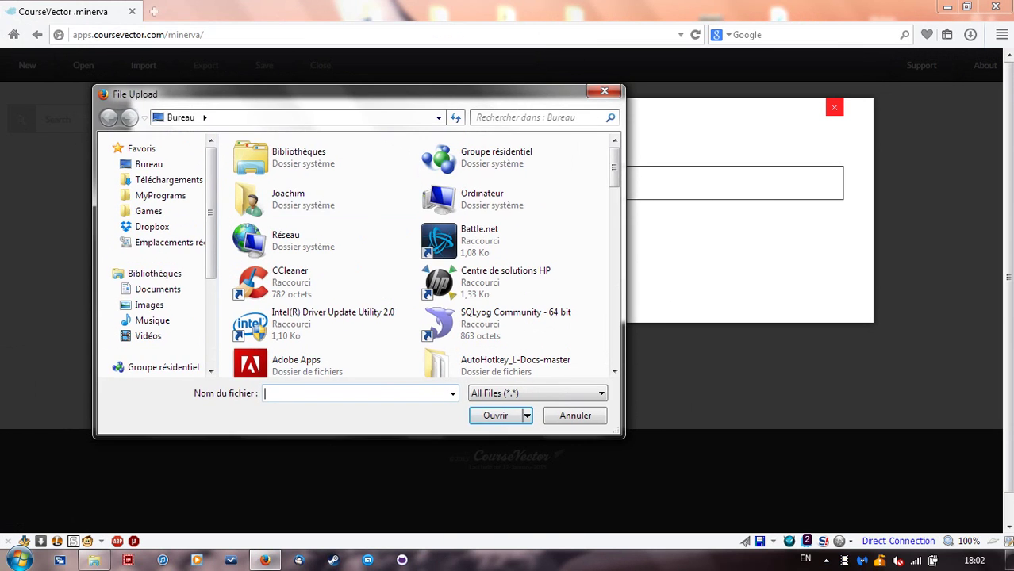
{"action": "key", "text": "ctrl+v"}
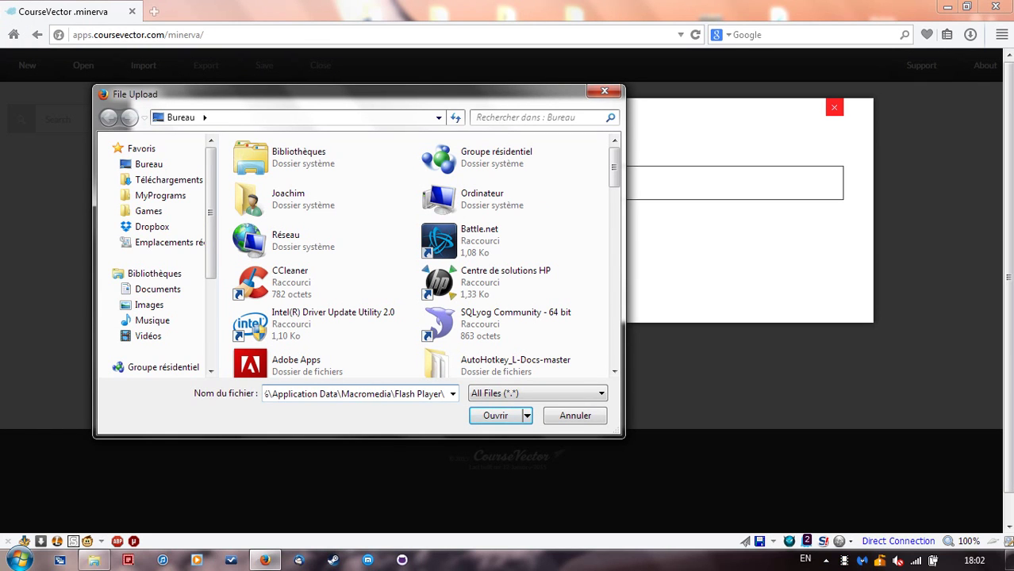
{"action": "key", "text": "Return"}
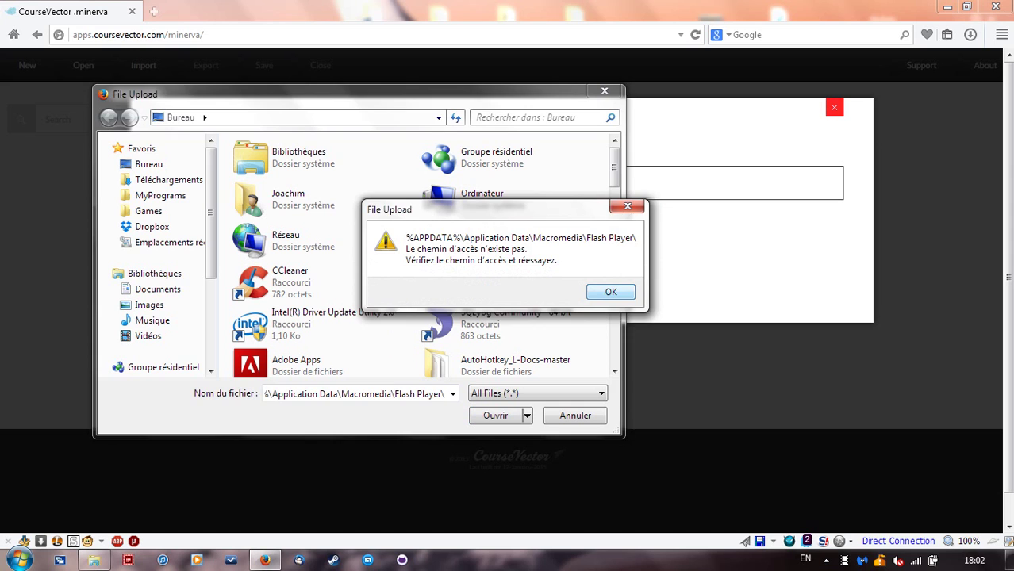
{"action": "key", "text": "Return"}
Step: Remove the Application Data folder name from the path in the file name
{"action": "left_click", "coordinate": [336, 393]}
{"action": "key", "text": "shift+Home"}
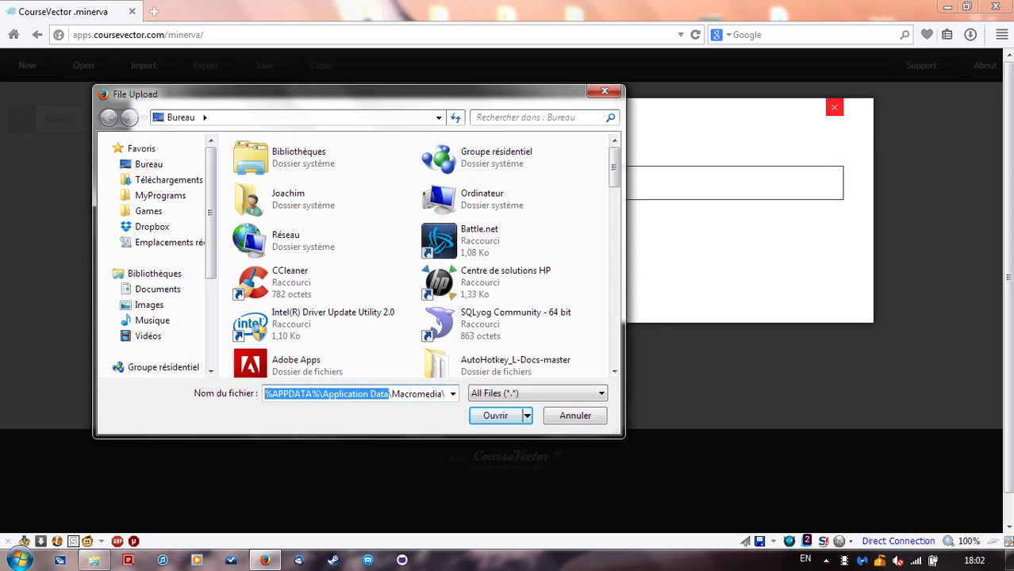
{"action": "key", "text": "shift+Right"}
{"action": "key", "text": "shift+Right"}
{"action": "key", "text": "shift+Right"}
{"action": "key", "text": "shift+Right"}
{"action": "key", "text": "shift+Right"}
{"action": "key", "text": "shift+Right"}
{"action": "key", "text": "shift+Right"}
{"action": "key", "text": "shift+Right"}
{"action": "key", "text": "shift+Right"}
{"action": "key", "text": "shift+Right"}
{"action": "key", "text": "Delete"}
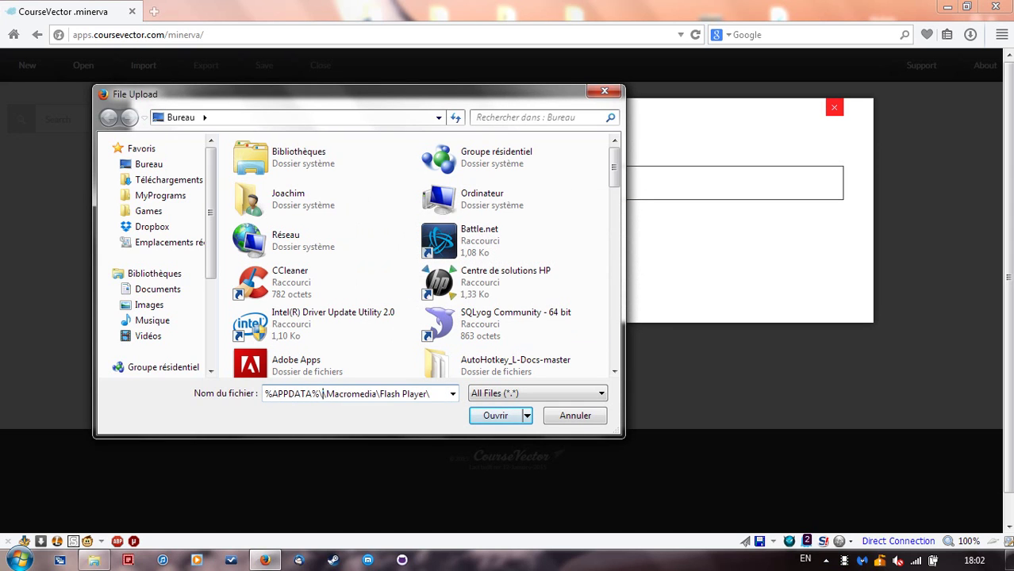
Step: Delete the extra backslash so the path reads %APPDATA%\Macromedia\Flash Player\ and go to that folder
{"action": "key", "text": "ctrl+a"}
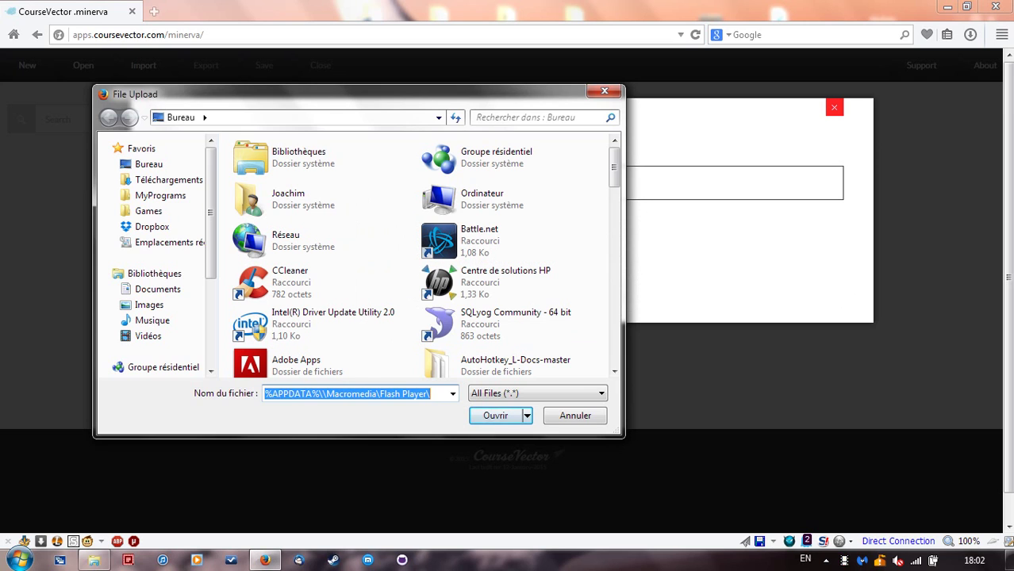
{"action": "left_click", "coordinate": [325, 394]}
{"action": "key", "text": "shift+End"}
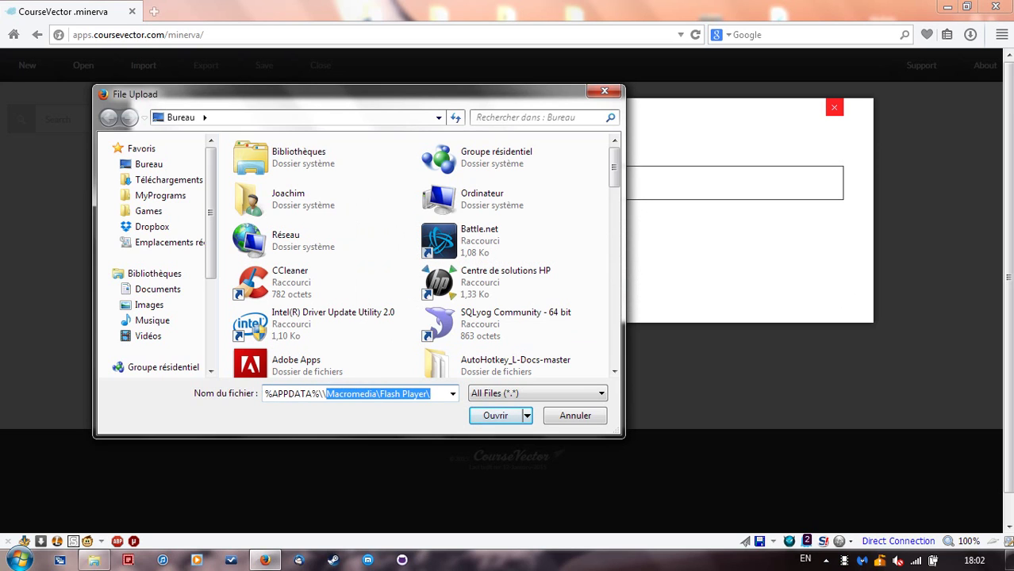
{"action": "key", "text": "Left"}
{"action": "key", "text": "BackSpace"}
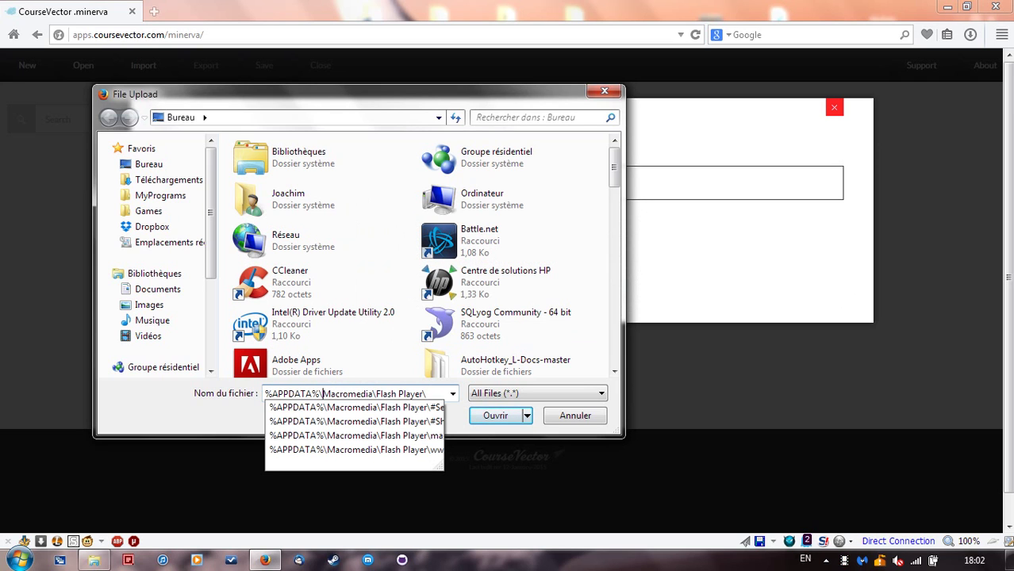
{"action": "key", "text": "End"}
{"action": "key", "text": "Return"}
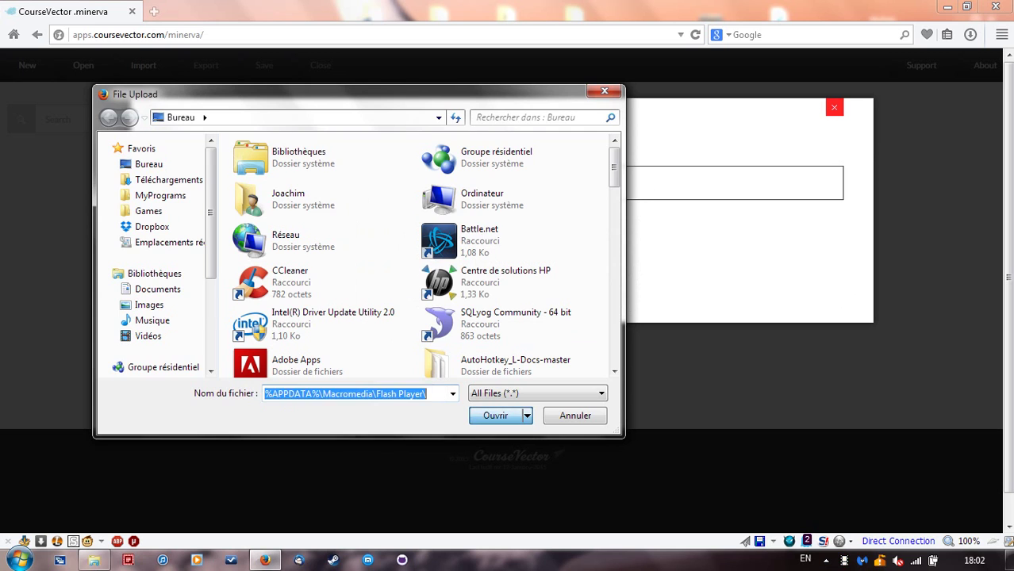
Step: Open the #SharedObjects folder and its 5CL27AYL subfolder, and look through the site folders inside
{"action": "double_click", "coordinate": [279, 181]}
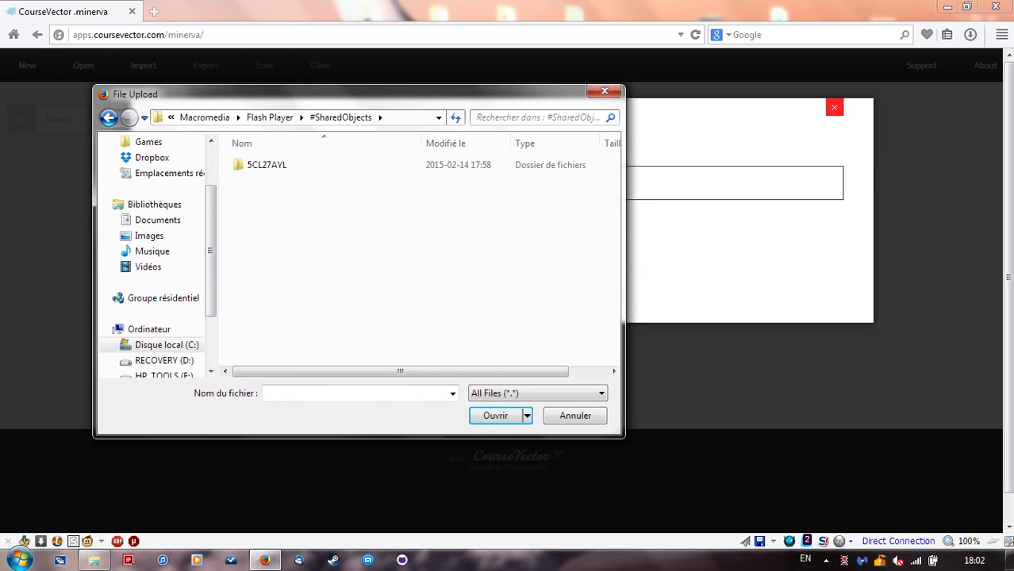
{"action": "double_click", "coordinate": [266, 165]}
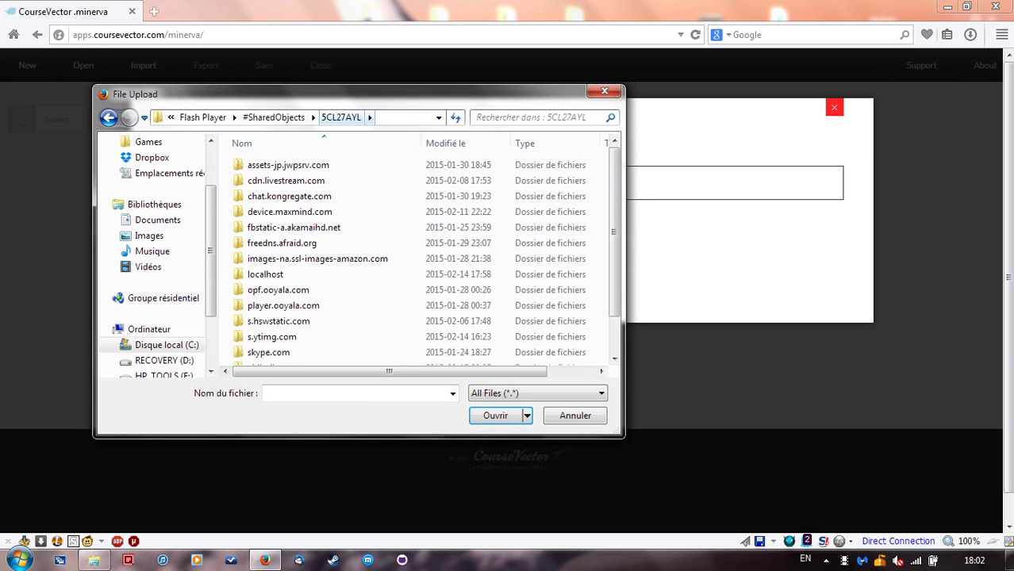
{"action": "key", "text": "BackSpace"}
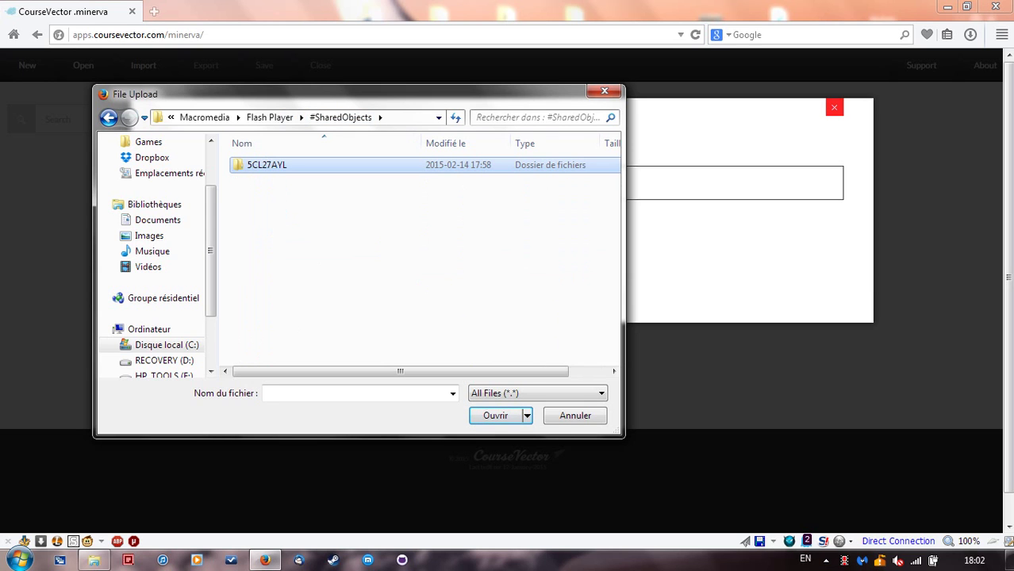
{"action": "double_click", "coordinate": [266, 165]}
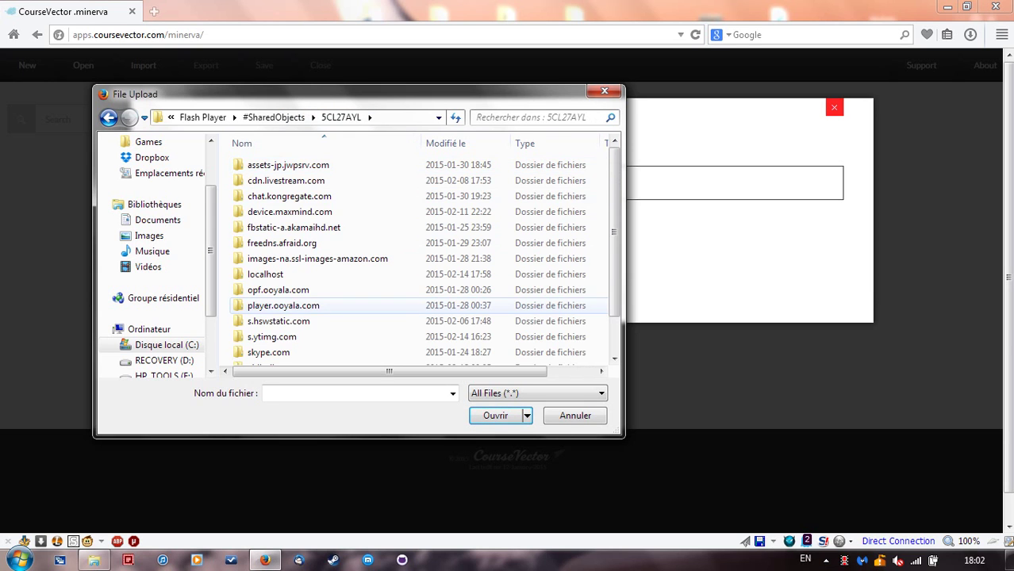
{"action": "scroll", "coordinate": [303, 310], "scroll_direction": "down", "scroll_amount": 2}
{"action": "scroll", "coordinate": [278, 290], "scroll_direction": "up", "scroll_amount": 1}
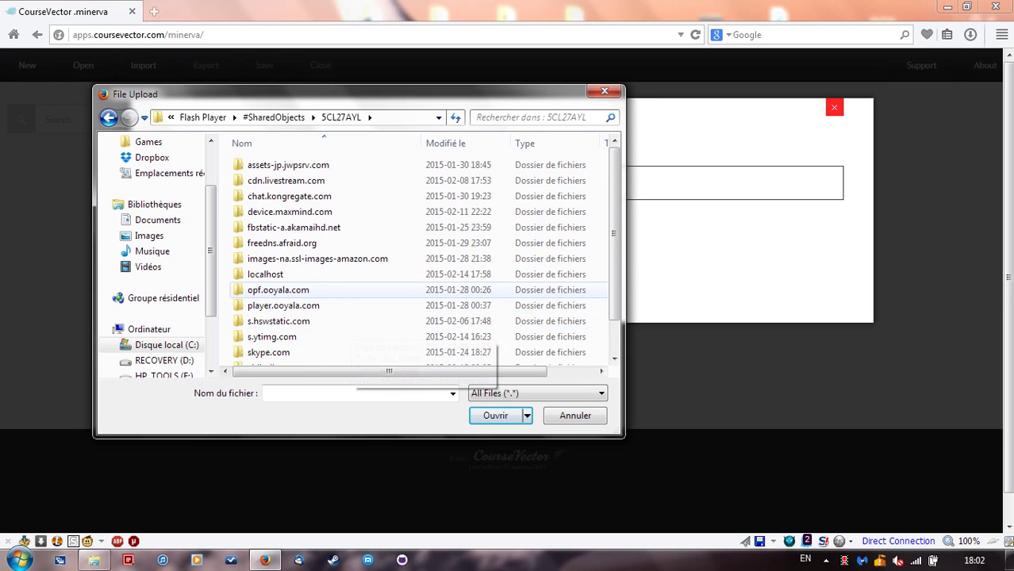
{"action": "scroll", "coordinate": [278, 290], "scroll_direction": "down", "scroll_amount": 1}
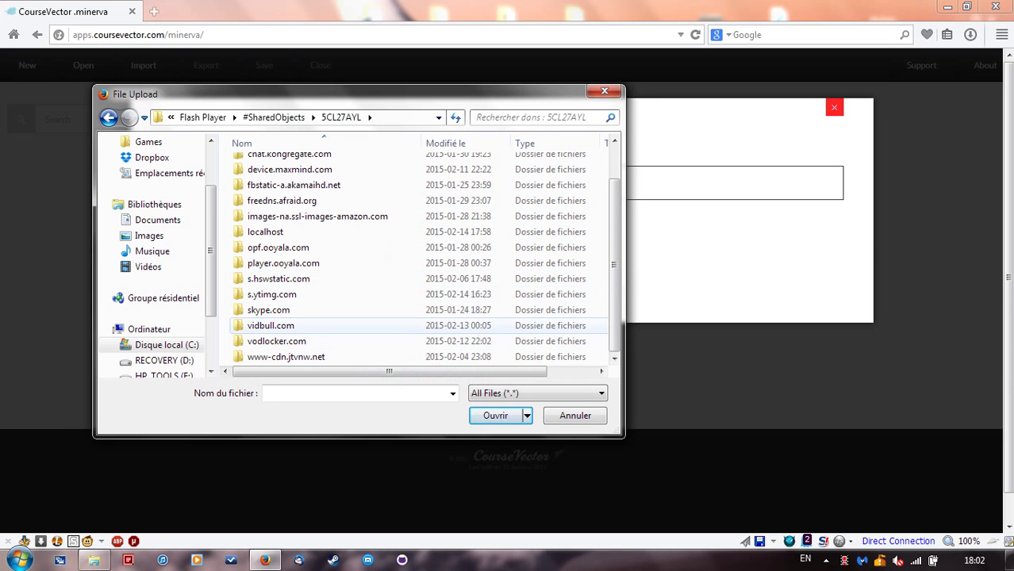
Step: Look through the site folders in 5CL27AYL, open the localhost folder and go into its Users subfolder
{"action": "scroll", "coordinate": [278, 326], "scroll_direction": "up", "scroll_amount": 1}
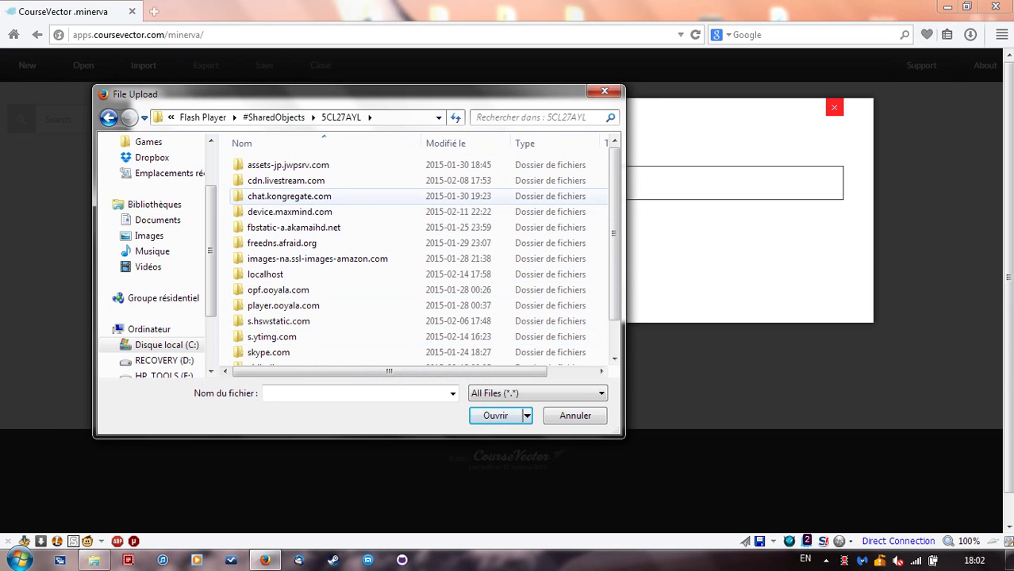
{"action": "left_click", "coordinate": [287, 196]}
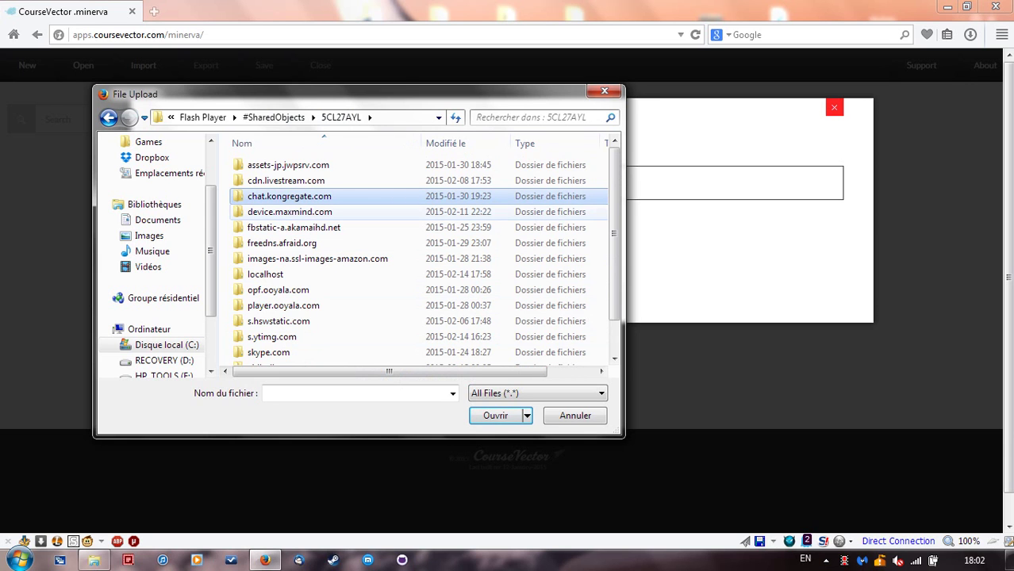
{"action": "scroll", "coordinate": [349, 261], "scroll_direction": "down", "scroll_amount": 1}
{"action": "scroll", "coordinate": [349, 270], "scroll_direction": "up", "scroll_amount": 1}
{"action": "scroll", "coordinate": [349, 286], "scroll_direction": "down", "scroll_amount": 1}
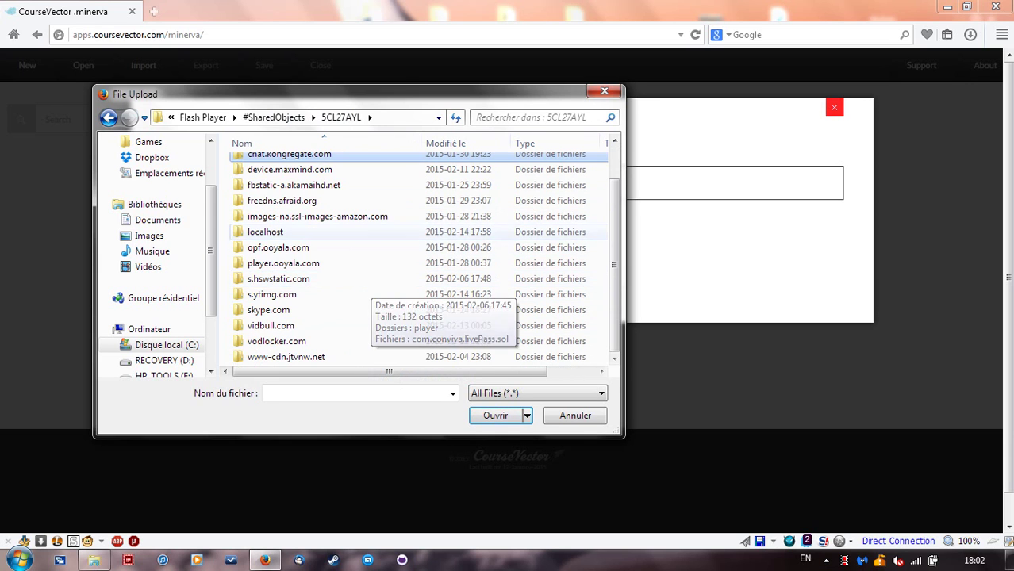
{"action": "double_click", "coordinate": [333, 233]}
{"action": "double_click", "coordinate": [257, 165]}
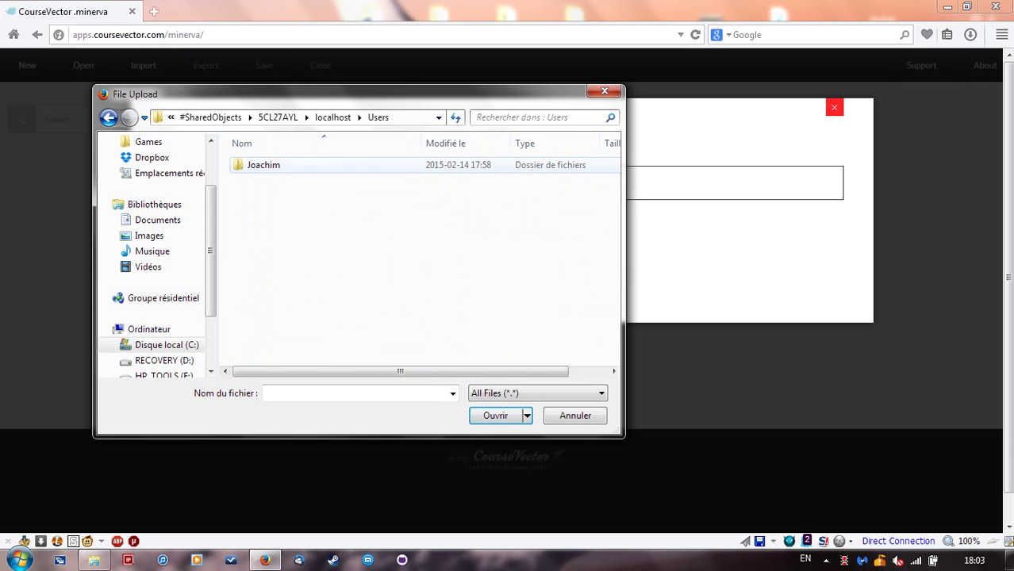
Step: Go through the user's personal folder, Documents and Game to open the TLS folder
{"action": "double_click", "coordinate": [260, 165]}
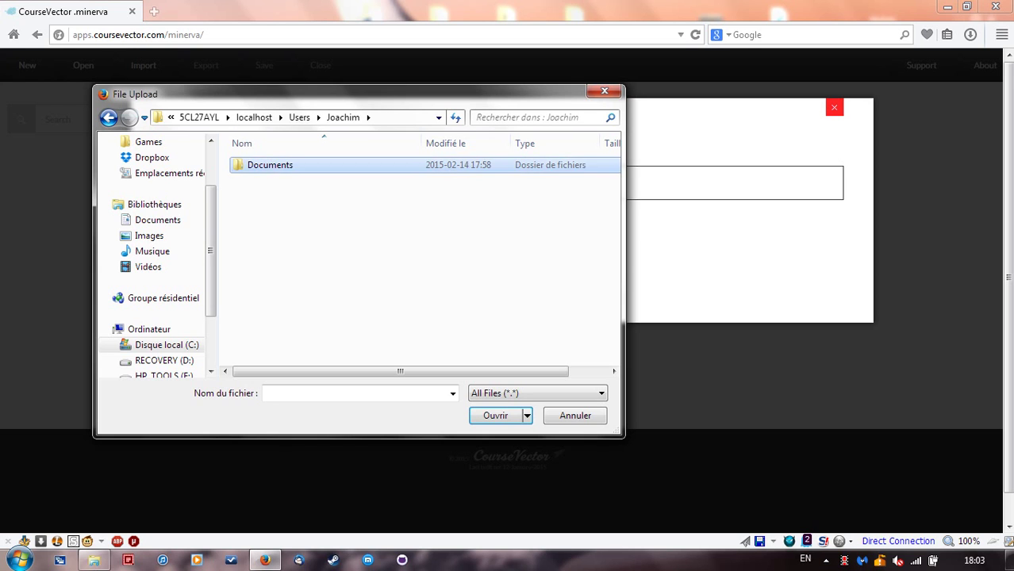
{"action": "double_click", "coordinate": [260, 165]}
{"action": "double_click", "coordinate": [260, 165]}
{"action": "double_click", "coordinate": [260, 165]}
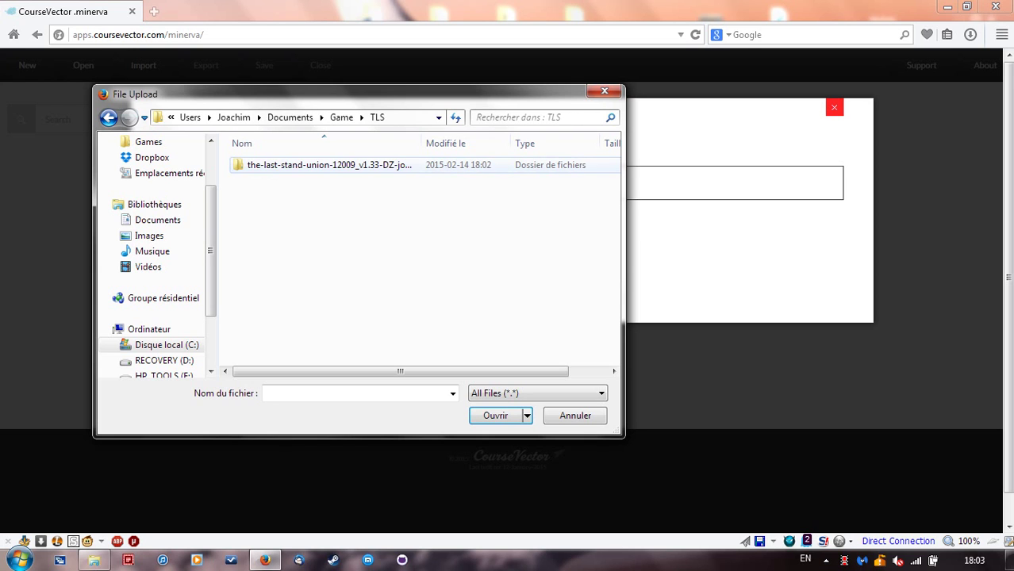
Step: Open the the-last-stand-union-12009_v1.33 game folder inside TLS
{"action": "left_click", "coordinate": [260, 165]}
{"action": "left_click", "coordinate": [333, 246]}
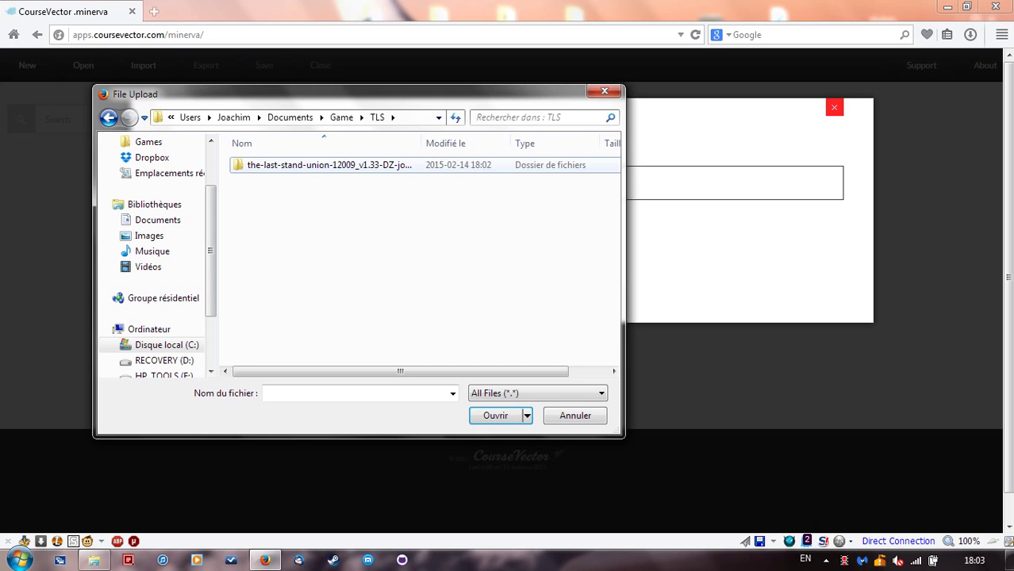
{"action": "left_click", "coordinate": [329, 165]}
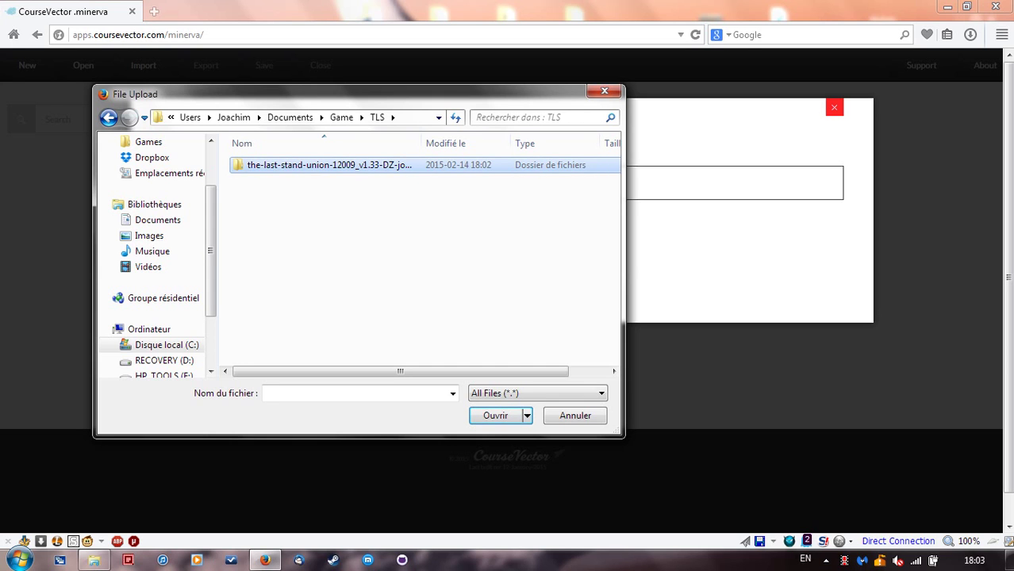
{"action": "left_click", "coordinate": [334, 246]}
{"action": "double_click", "coordinate": [330, 165]}
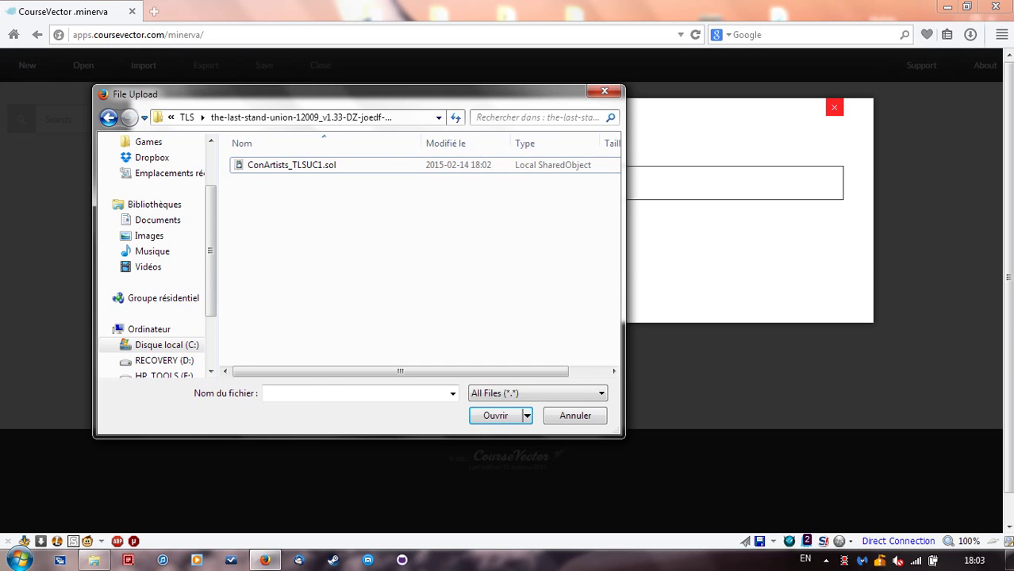
Step: Choose the save file ConArtists_TLSUC1.sol and load it into the editor
{"action": "left_click", "coordinate": [329, 165]}
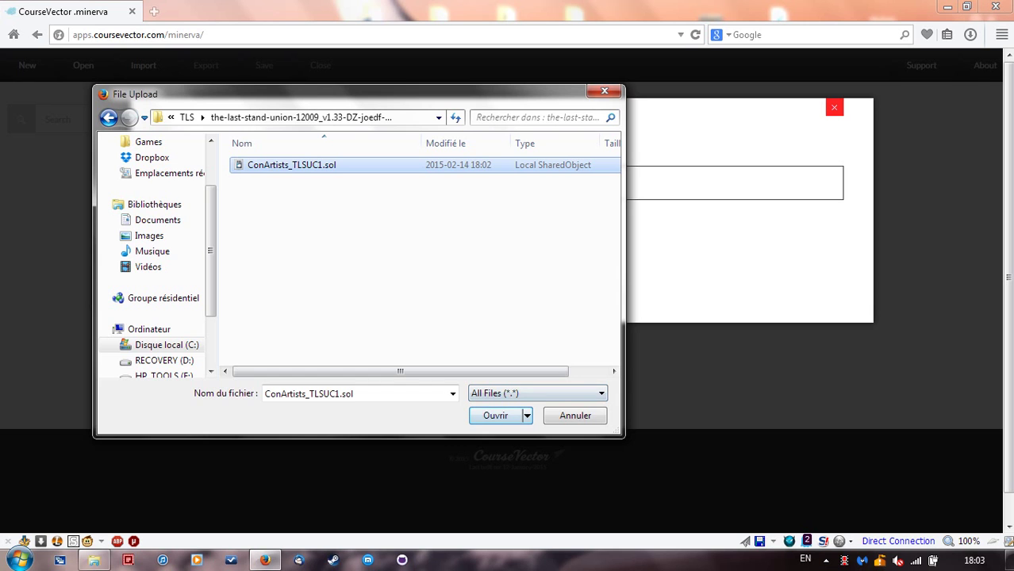
{"action": "left_click", "coordinate": [496, 416]}
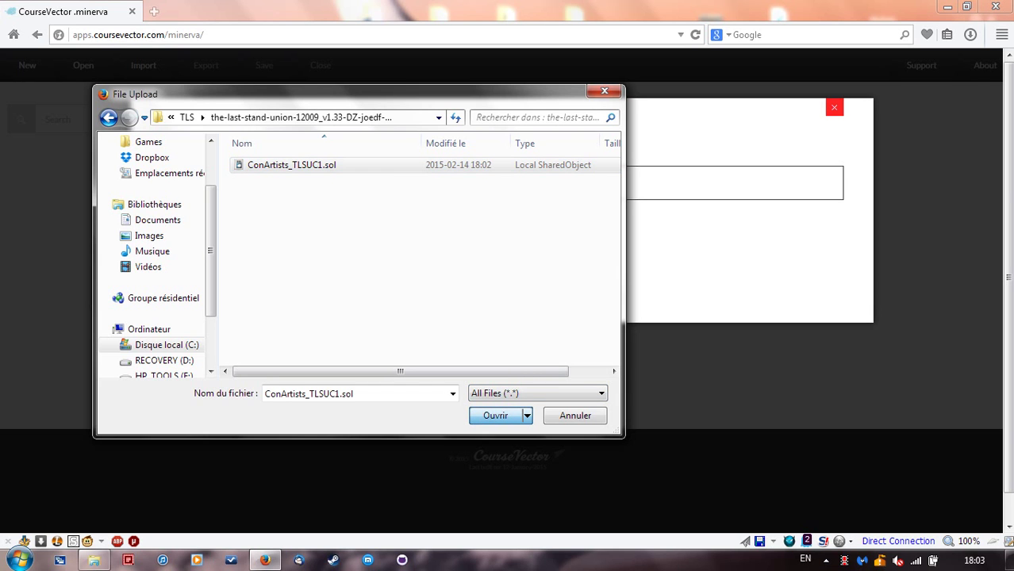
{"action": "key", "text": "Tab"}
{"action": "key", "text": "Return"}
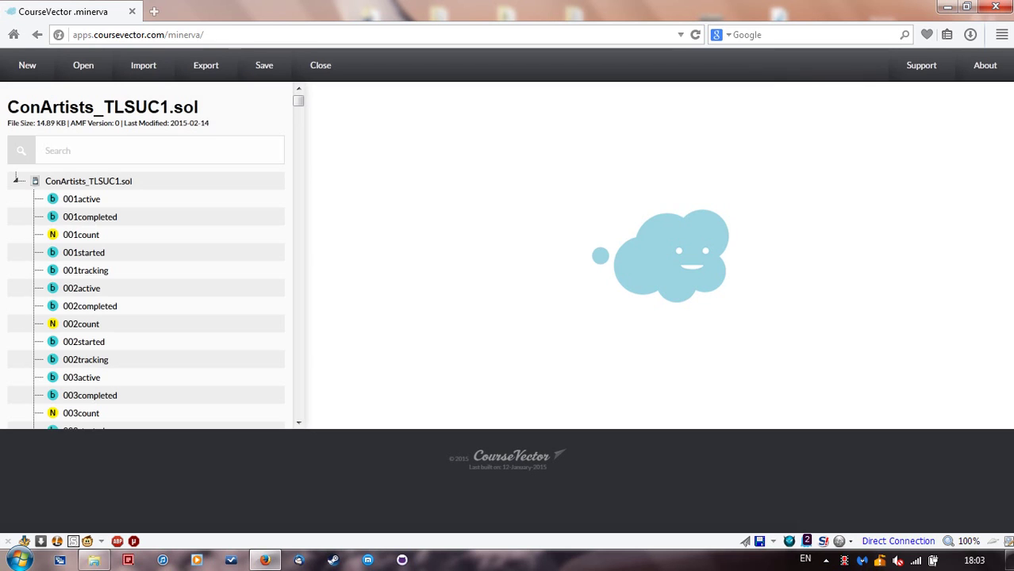
Step: Look through the full list of variables in ConArtists_TLSUC1.sol, from the numbered entries to the settings, storage and money entries
{"action": "scroll", "coordinate": [147, 254], "scroll_direction": "down", "scroll_amount": 10}
{"action": "left_click_drag", "start_coordinate": [298, 122], "coordinate": [298, 100]}
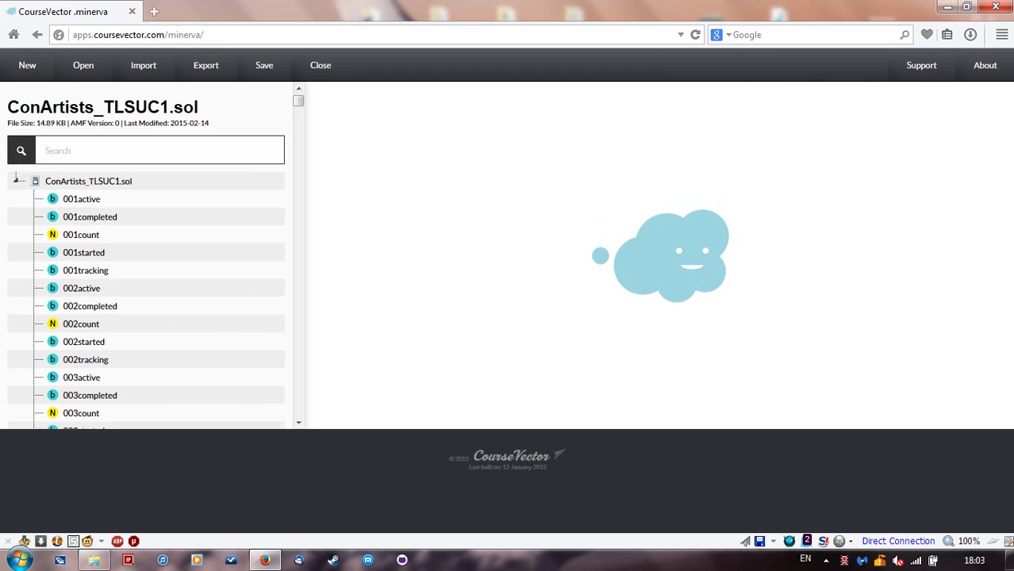
{"action": "scroll", "coordinate": [147, 254], "scroll_direction": "down", "scroll_amount": 2}
{"action": "scroll", "coordinate": [147, 254], "scroll_direction": "up", "scroll_amount": 2}
{"action": "scroll", "coordinate": [147, 254], "scroll_direction": "down", "scroll_amount": 15}
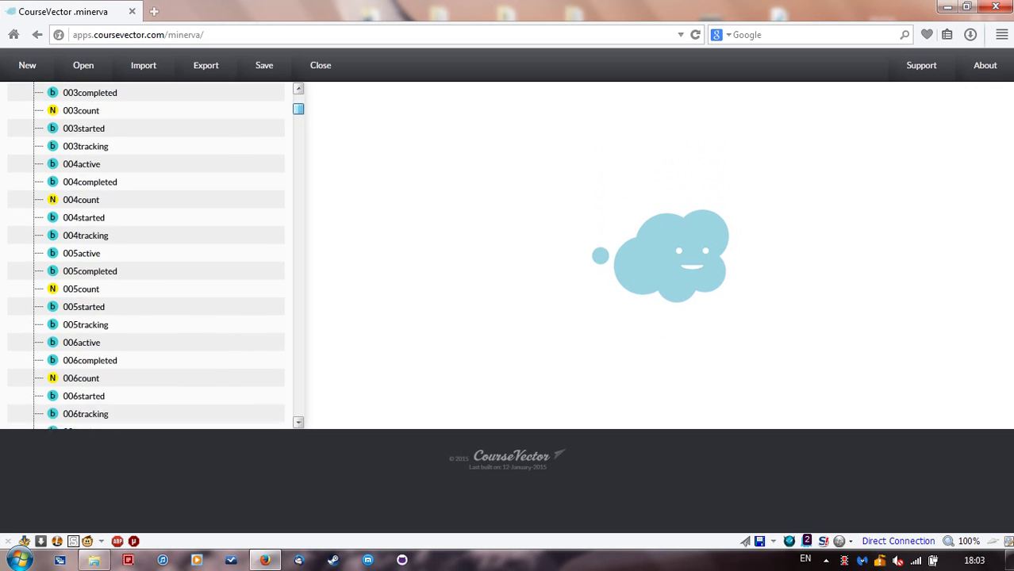
{"action": "scroll", "coordinate": [15, 177], "scroll_direction": "up", "scroll_amount": 15}
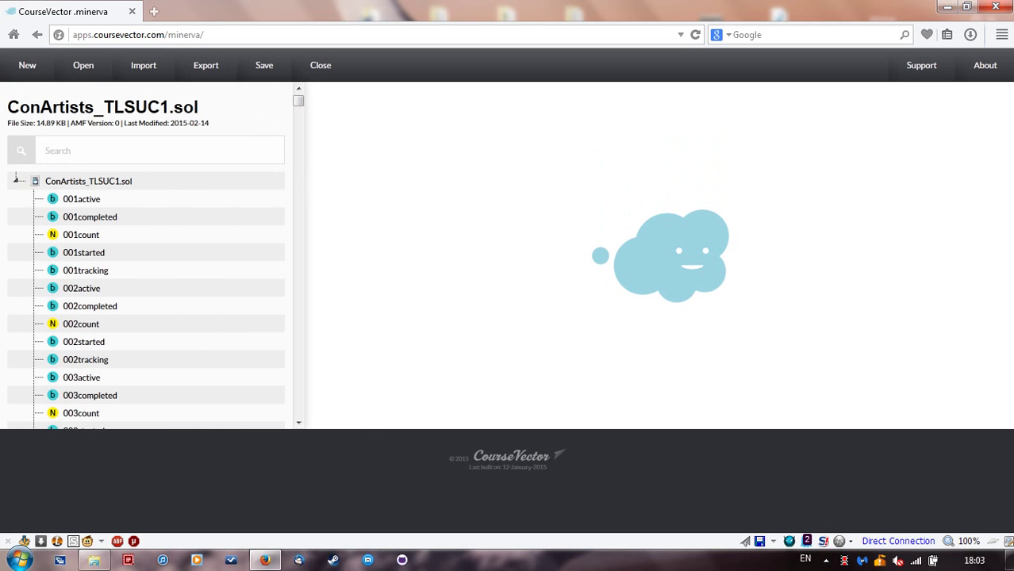
{"action": "scroll", "coordinate": [15, 177], "scroll_direction": "down", "scroll_amount": 5}
{"action": "scroll", "coordinate": [15, 177], "scroll_direction": "up", "scroll_amount": 5}
{"action": "scroll", "coordinate": [15, 177], "scroll_direction": "down", "scroll_amount": 2}
{"action": "scroll", "coordinate": [15, 176], "scroll_direction": "up", "scroll_amount": 2}
{"action": "scroll", "coordinate": [15, 177], "scroll_direction": "down", "scroll_amount": 2}
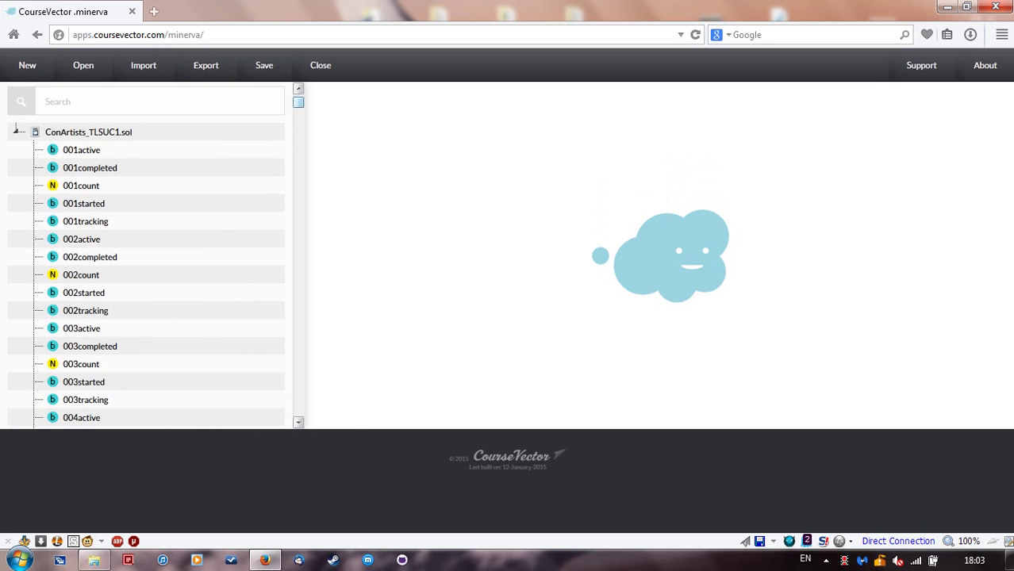
{"action": "scroll", "coordinate": [15, 127], "scroll_direction": "down", "scroll_amount": 10}
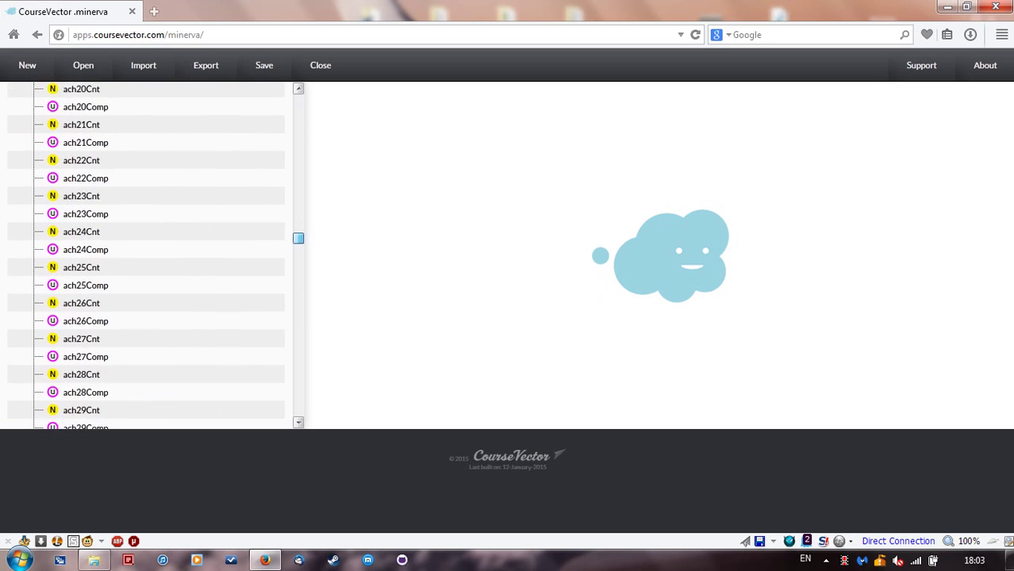
{"action": "scroll", "coordinate": [147, 254], "scroll_direction": "down", "scroll_amount": 20}
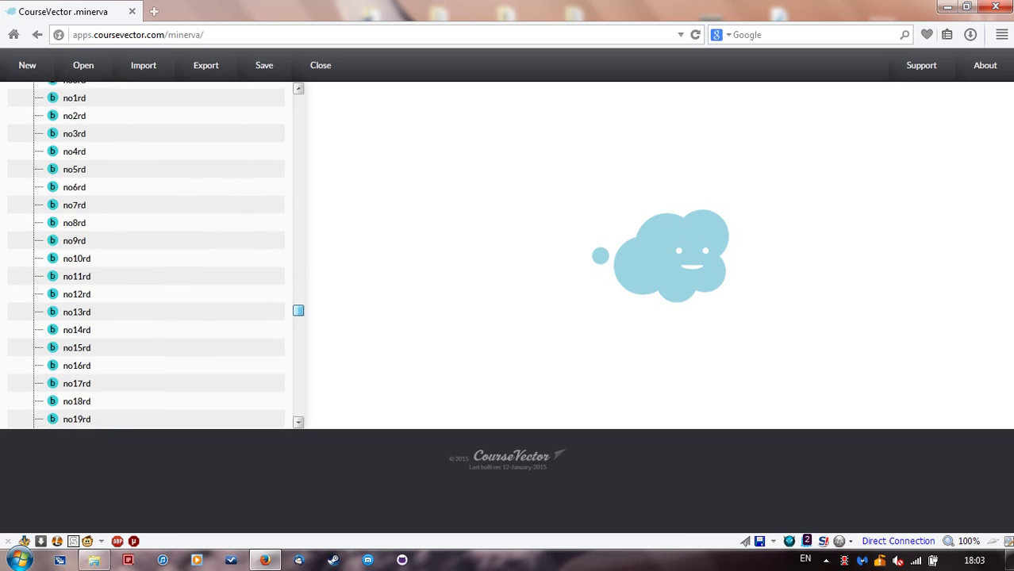
{"action": "scroll", "coordinate": [146, 254], "scroll_direction": "down", "scroll_amount": 20}
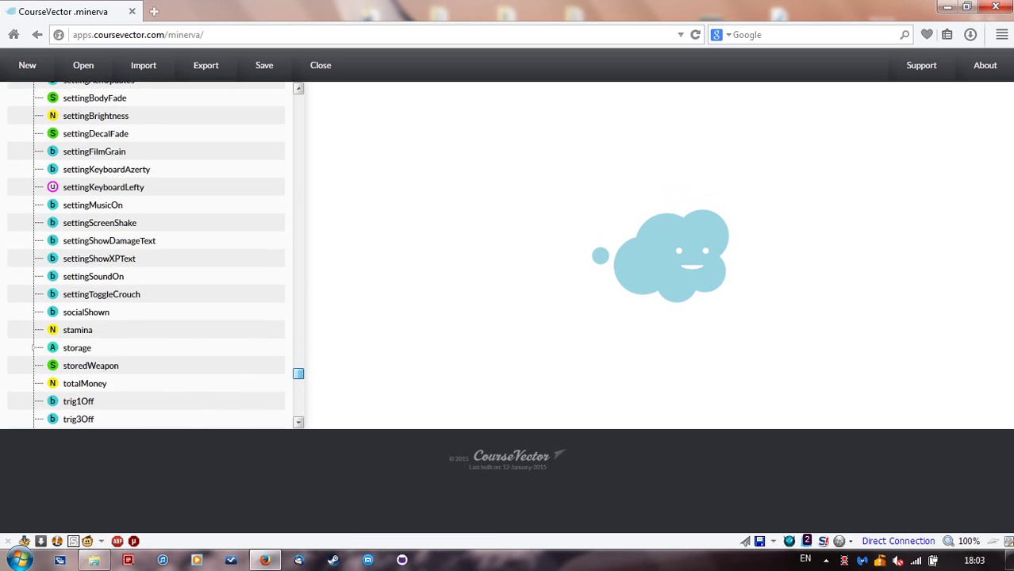
{"action": "scroll", "coordinate": [147, 254], "scroll_direction": "up", "scroll_amount": 20}
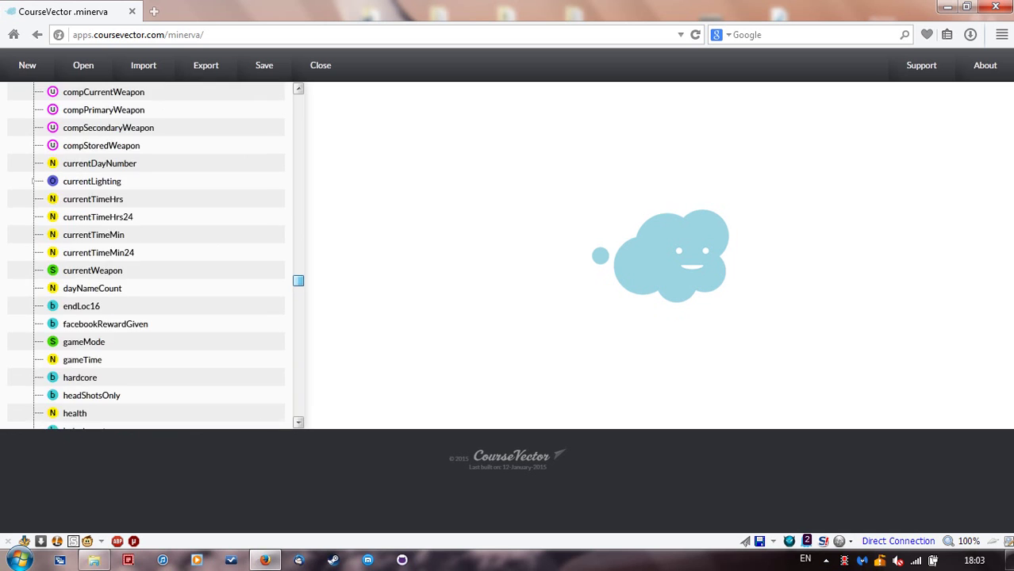
{"action": "scroll", "coordinate": [147, 254], "scroll_direction": "up", "scroll_amount": 20}
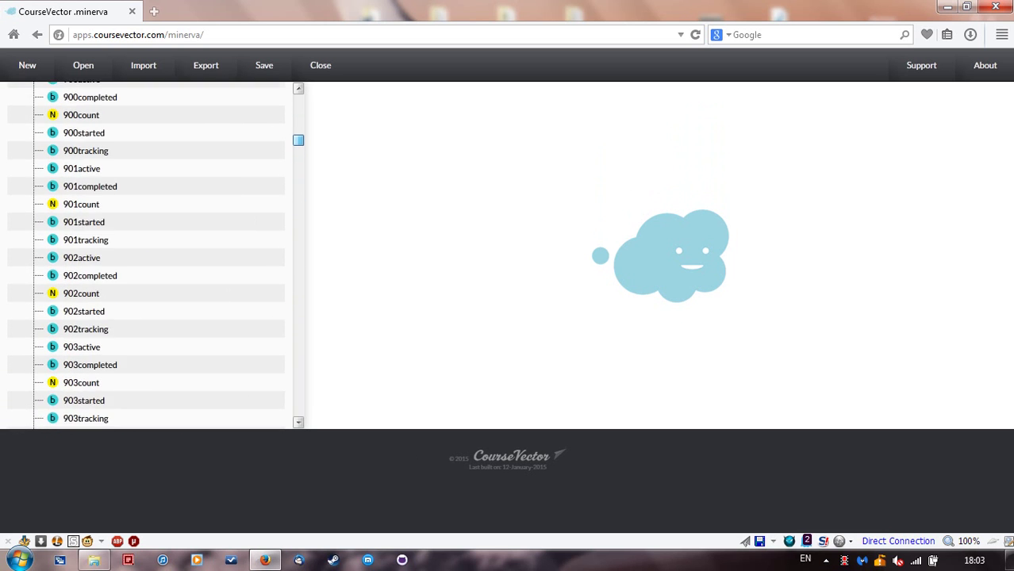
{"action": "scroll", "coordinate": [147, 254], "scroll_direction": "up", "scroll_amount": 15}
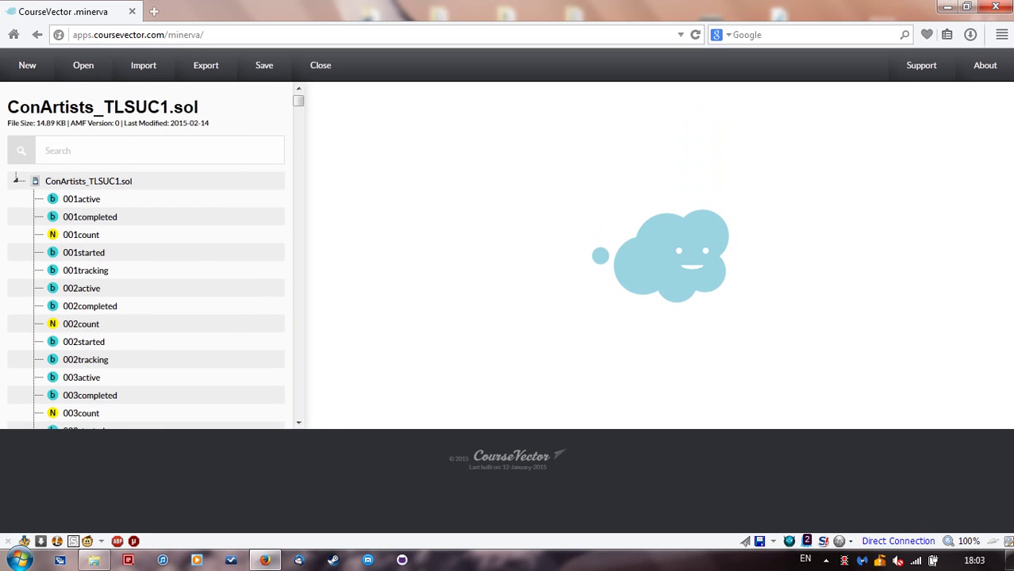
Step: Search the save file's variables for "inve" and select the inventory array
{"action": "left_click", "coordinate": [158, 151]}
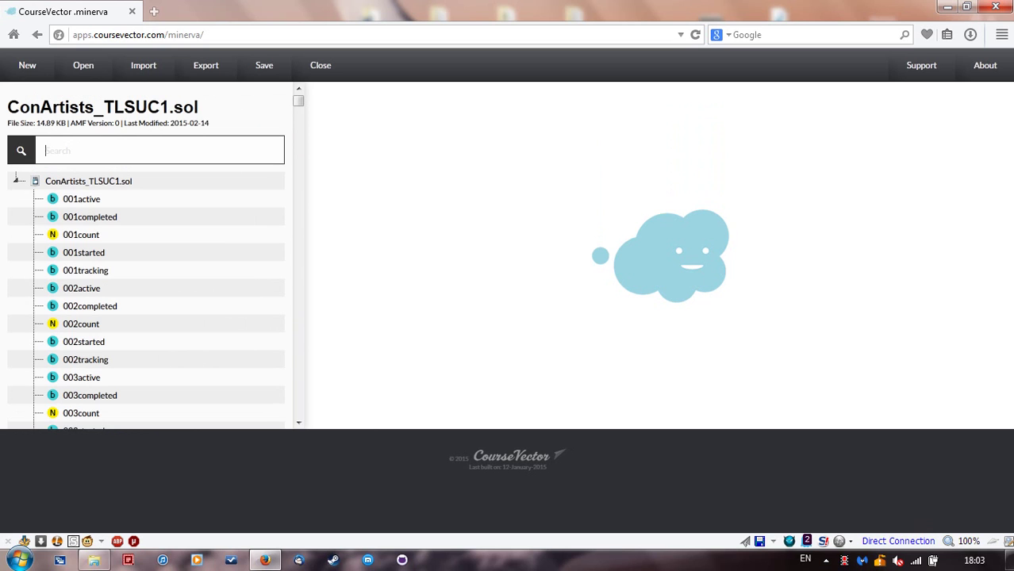
{"action": "type", "text": "in"}
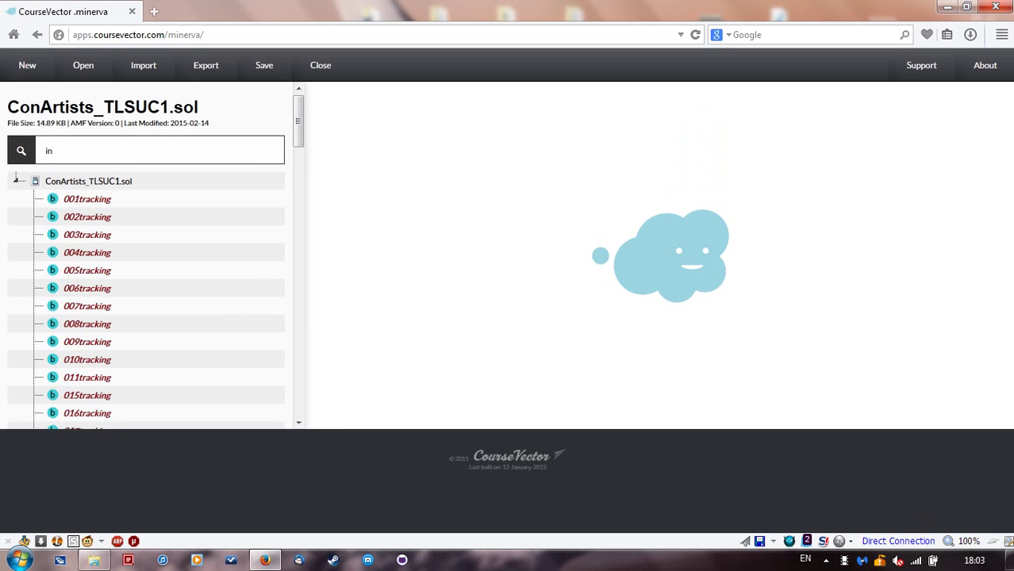
{"action": "type", "text": "ve"}
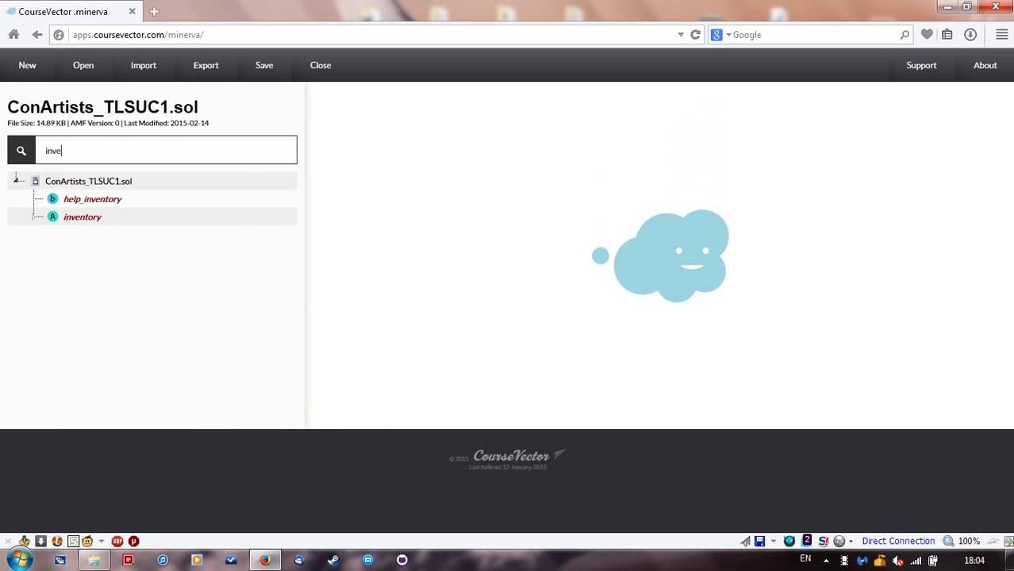
{"action": "left_click", "coordinate": [82, 216]}
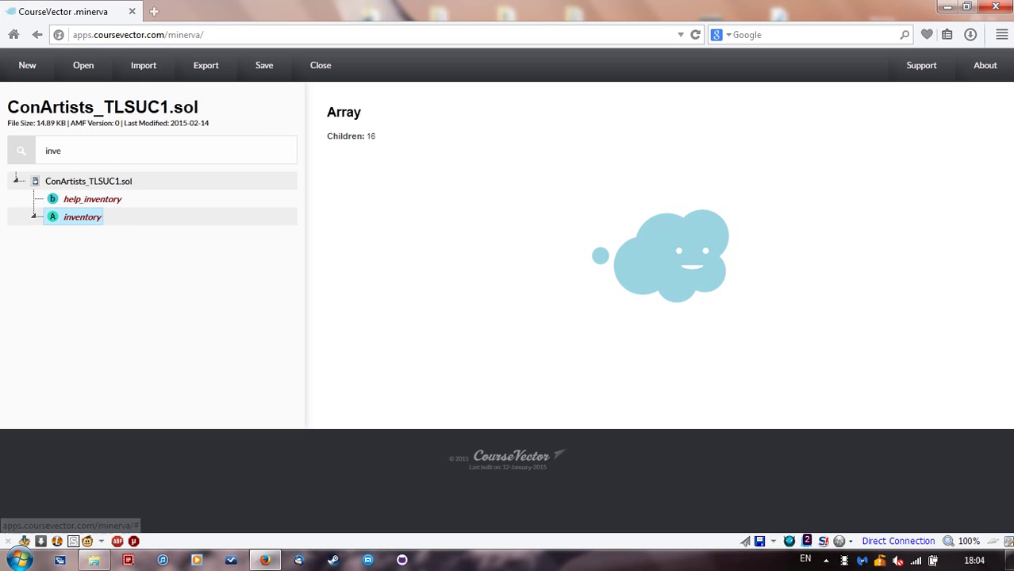
Step: Clear the variable search, find the inventory array in the full list and expand its item 0
{"action": "double_click", "coordinate": [62, 151]}
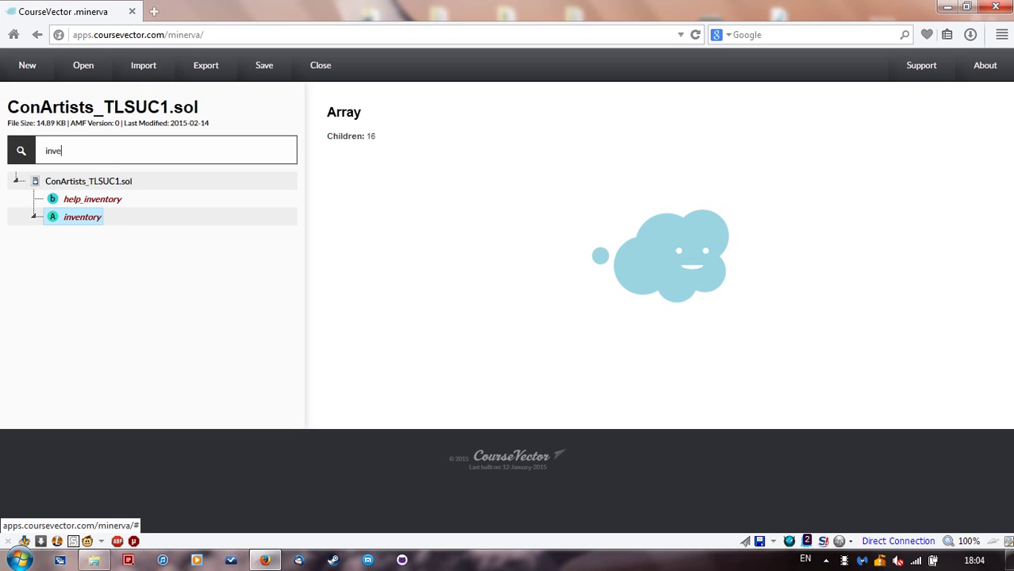
{"action": "key", "text": "BackSpace"}
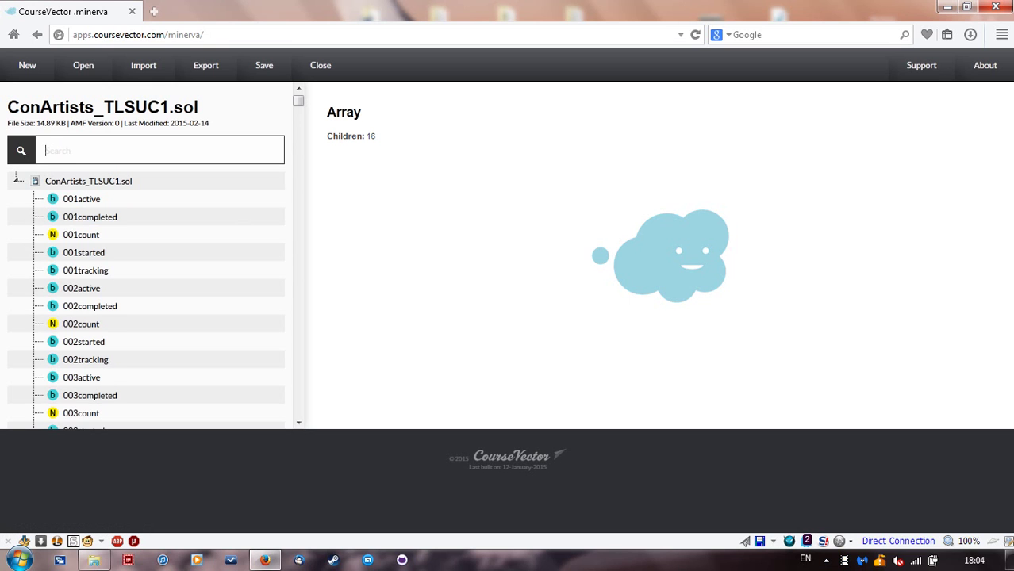
{"action": "left_click_drag", "start_coordinate": [297, 100], "coordinate": [297, 288]}
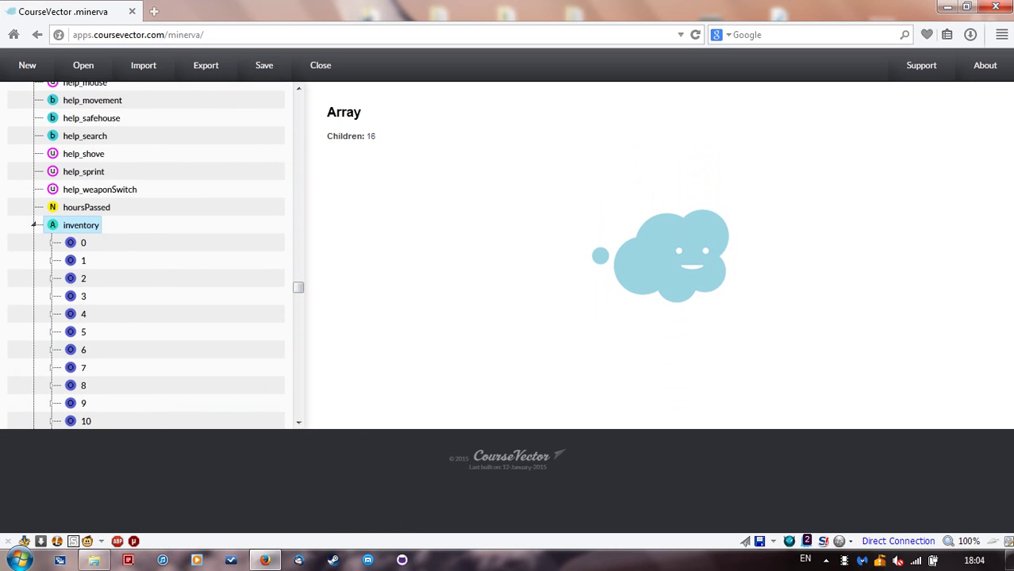
{"action": "left_click", "coordinate": [83, 243]}
{"action": "left_click", "coordinate": [53, 243]}
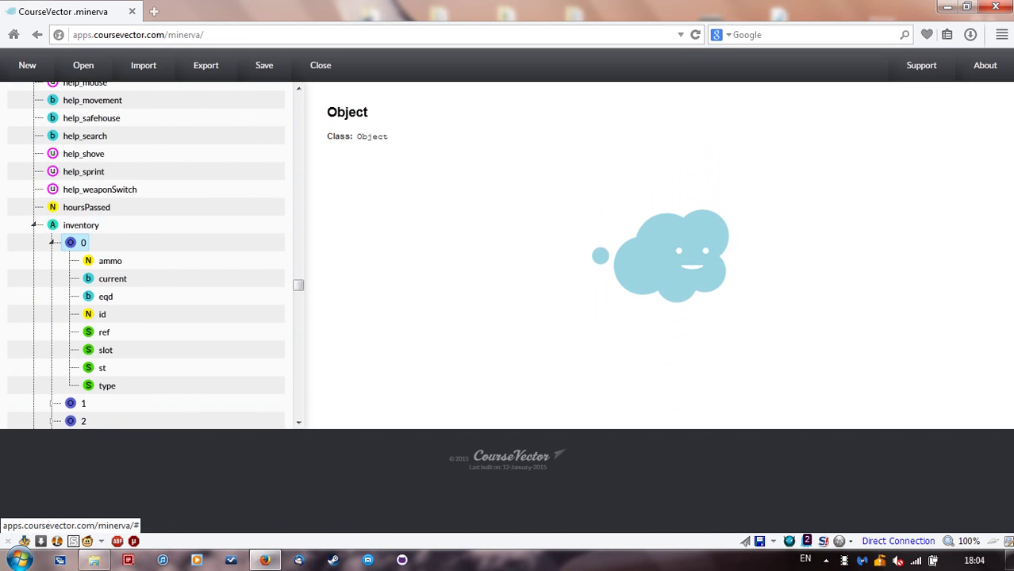
Step: Inspect the current, ammo, id and ref properties of inventory item 0, and select the ref text
{"action": "left_click", "coordinate": [112, 279]}
{"action": "left_click", "coordinate": [110, 261]}
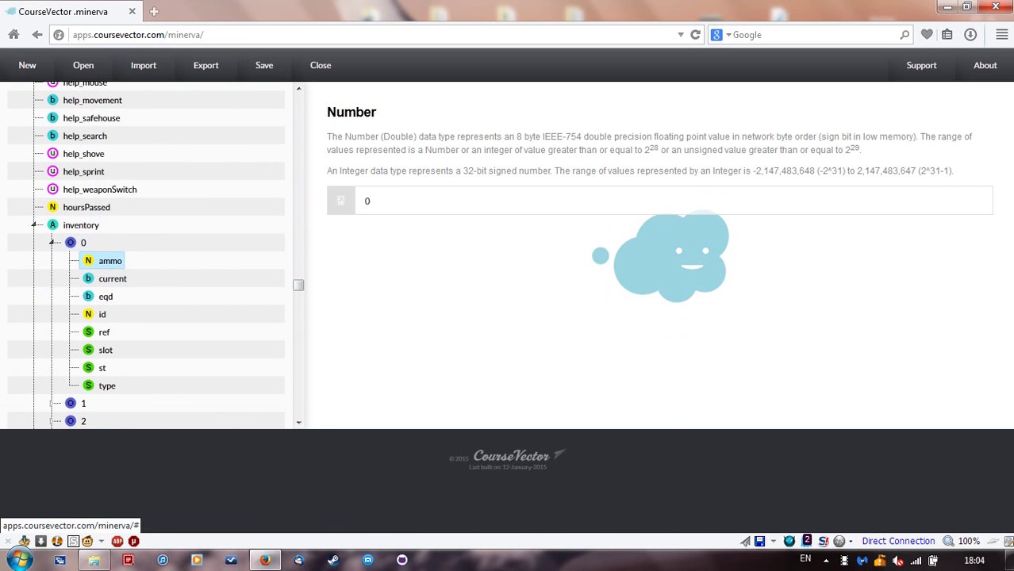
{"action": "left_click", "coordinate": [102, 314]}
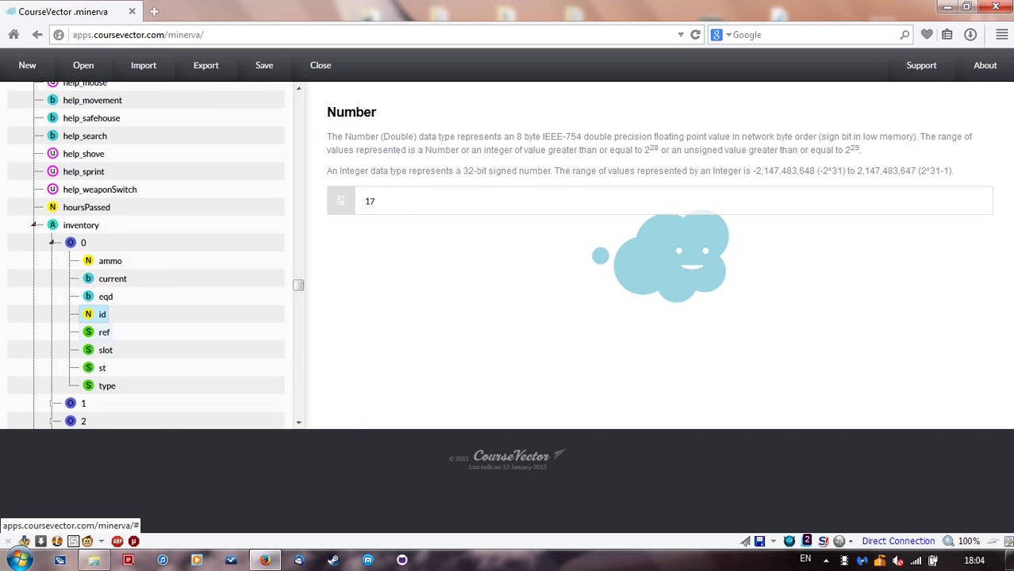
{"action": "left_click", "coordinate": [104, 332]}
{"action": "double_click", "coordinate": [391, 213]}
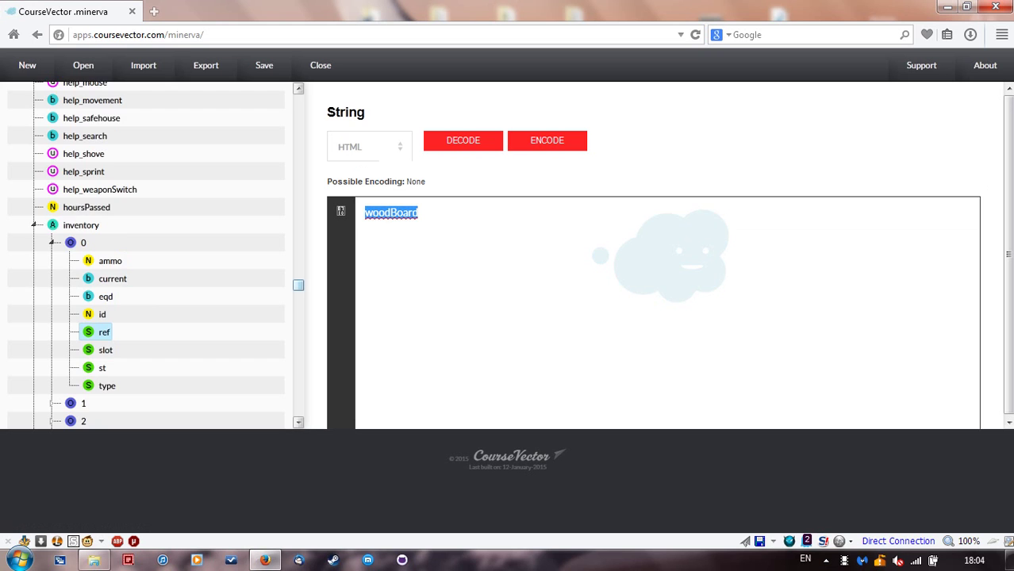
Step: Expand item 7 of the inventory array and inspect its ref value
{"action": "left_click_drag", "start_coordinate": [298, 285], "coordinate": [298, 290]}
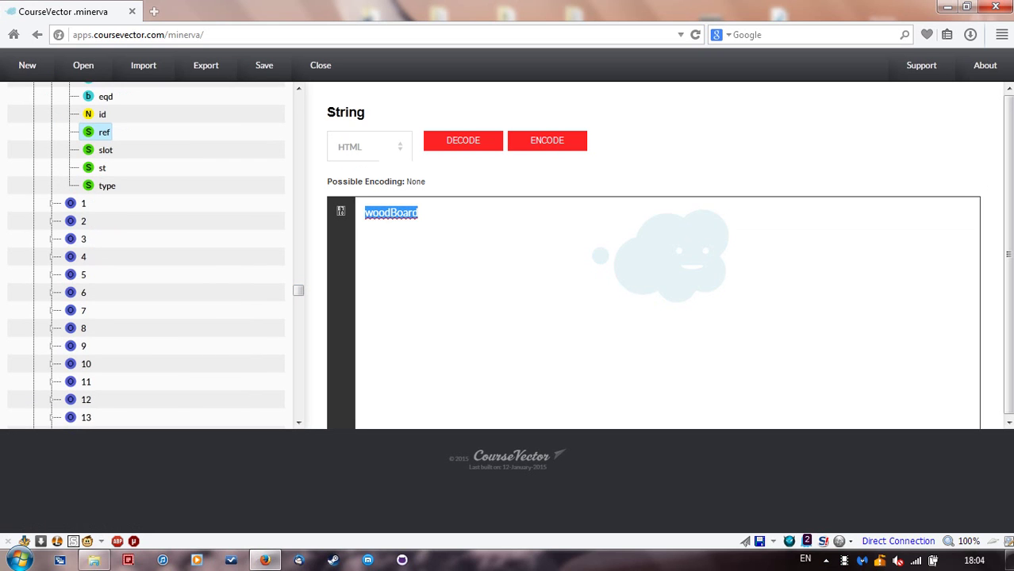
{"action": "left_click", "coordinate": [53, 204]}
{"action": "left_click", "coordinate": [53, 204]}
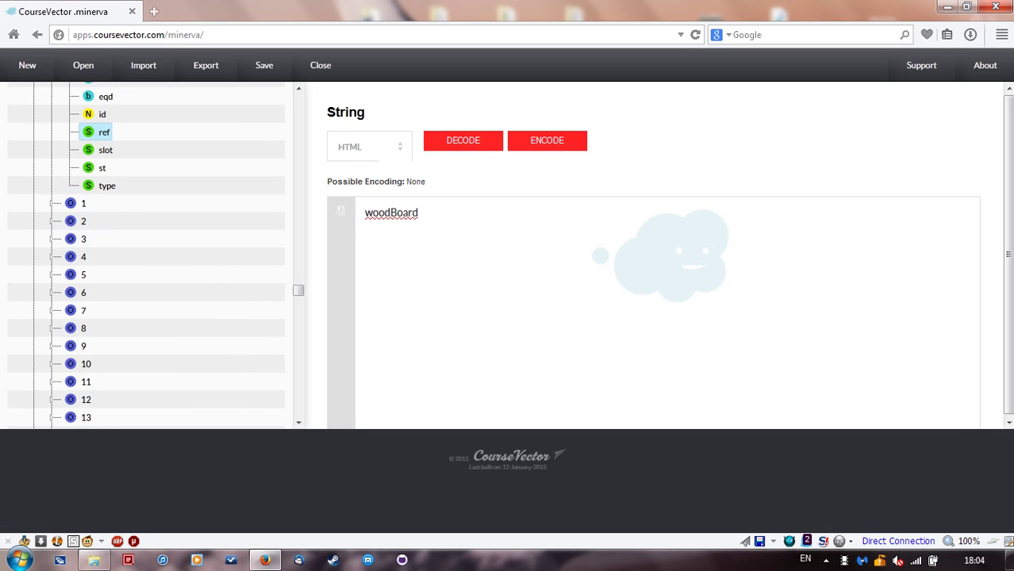
{"action": "left_click", "coordinate": [51, 310]}
{"action": "left_click", "coordinate": [104, 365]}
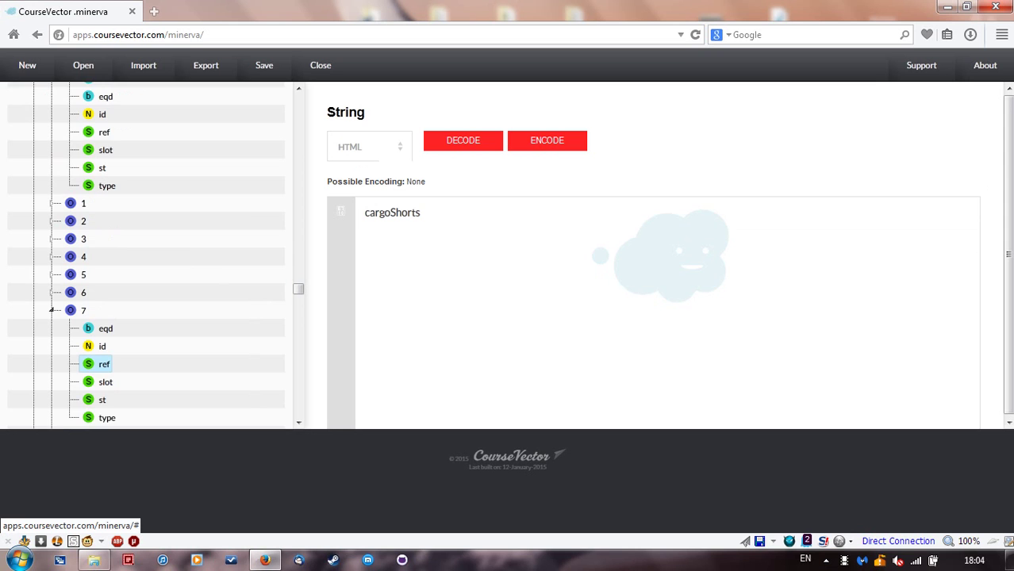
Step: Expand item 13 of the inventory array and inspect its ref value
{"action": "scroll", "coordinate": [96, 376], "scroll_direction": "down", "scroll_amount": 2}
{"action": "scroll", "coordinate": [147, 254], "scroll_direction": "down", "scroll_amount": 2}
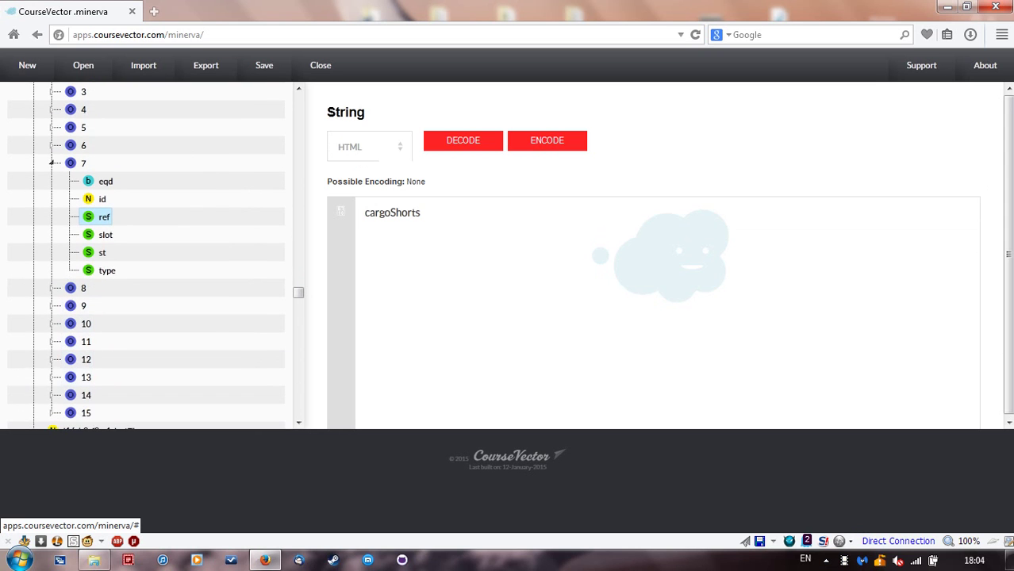
{"action": "left_click", "coordinate": [52, 377]}
{"action": "scroll", "coordinate": [51, 376], "scroll_direction": "down", "scroll_amount": 3}
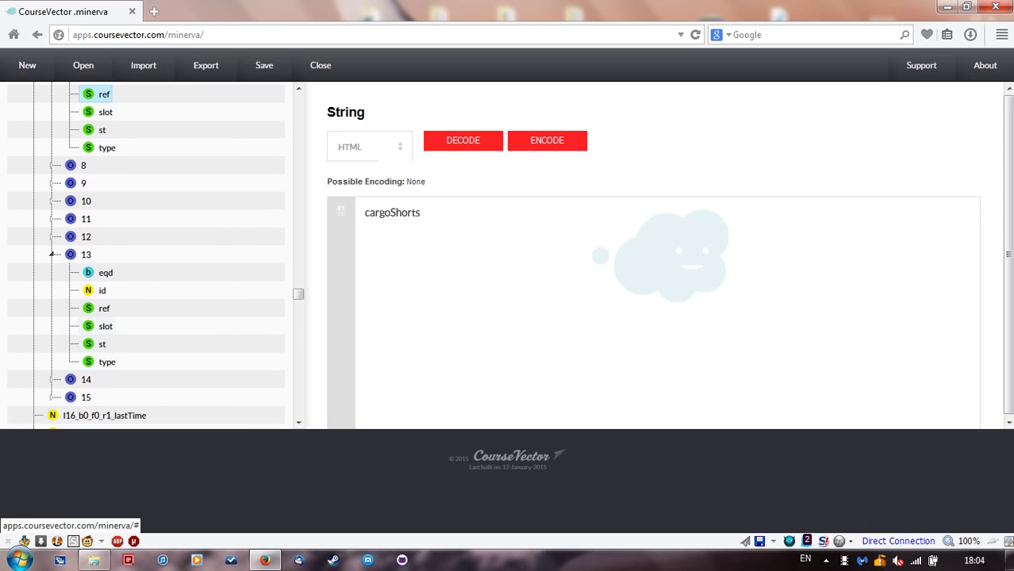
{"action": "left_click", "coordinate": [104, 309]}
{"action": "scroll", "coordinate": [103, 309], "scroll_direction": "down", "scroll_amount": 1}
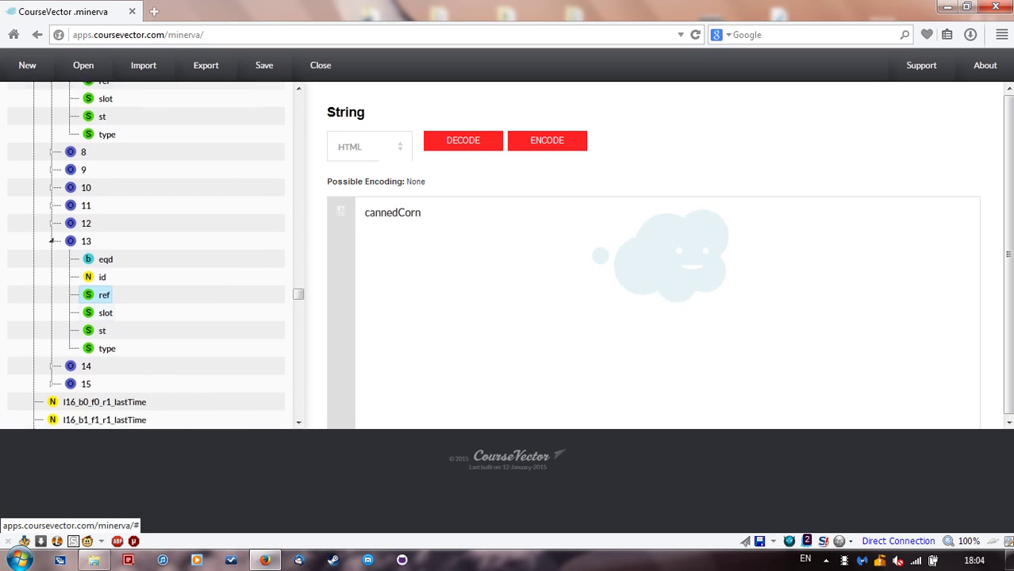
Step: Expand inventory items 15 and 14 and inspect the ref value of each
{"action": "left_click", "coordinate": [52, 373]}
{"action": "scroll", "coordinate": [104, 393], "scroll_direction": "down", "scroll_amount": 2}
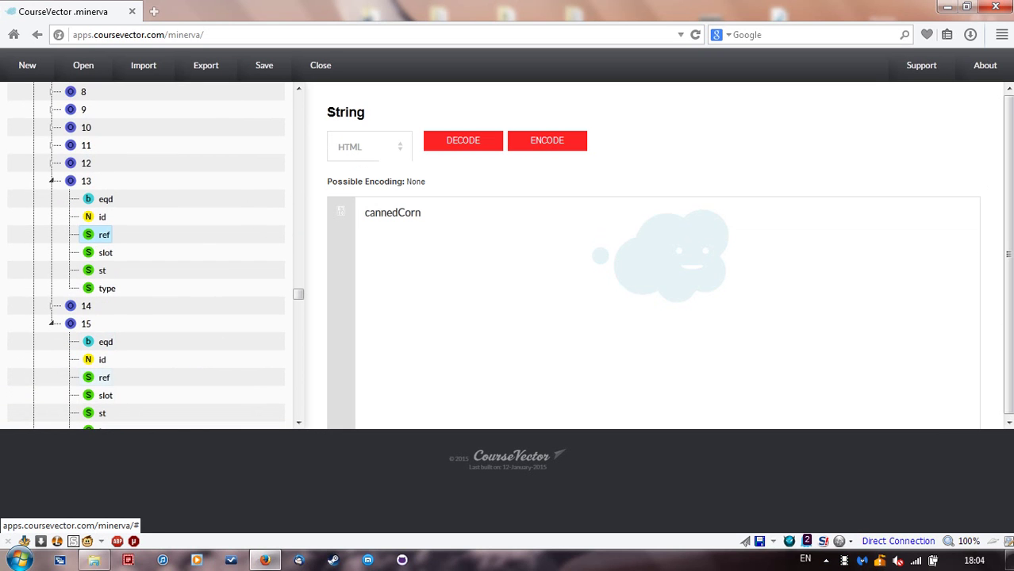
{"action": "left_click", "coordinate": [104, 377]}
{"action": "left_click", "coordinate": [52, 306]}
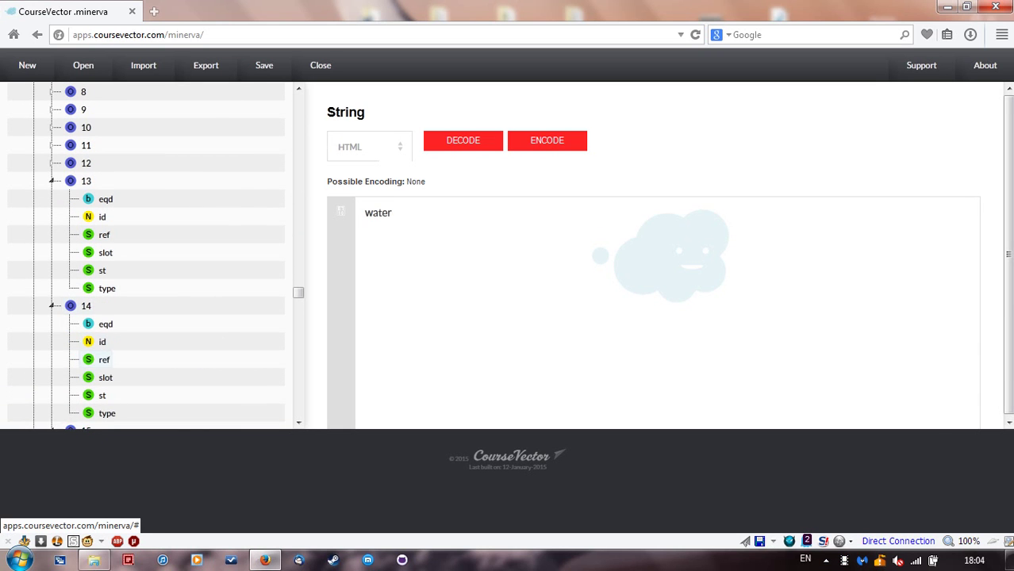
{"action": "left_click", "coordinate": [104, 359]}
Step: Expand inventory items 12 and 11 and inspect the ref value of each
{"action": "scroll", "coordinate": [104, 358], "scroll_direction": "down", "scroll_amount": 1}
{"action": "left_click", "coordinate": [52, 236]}
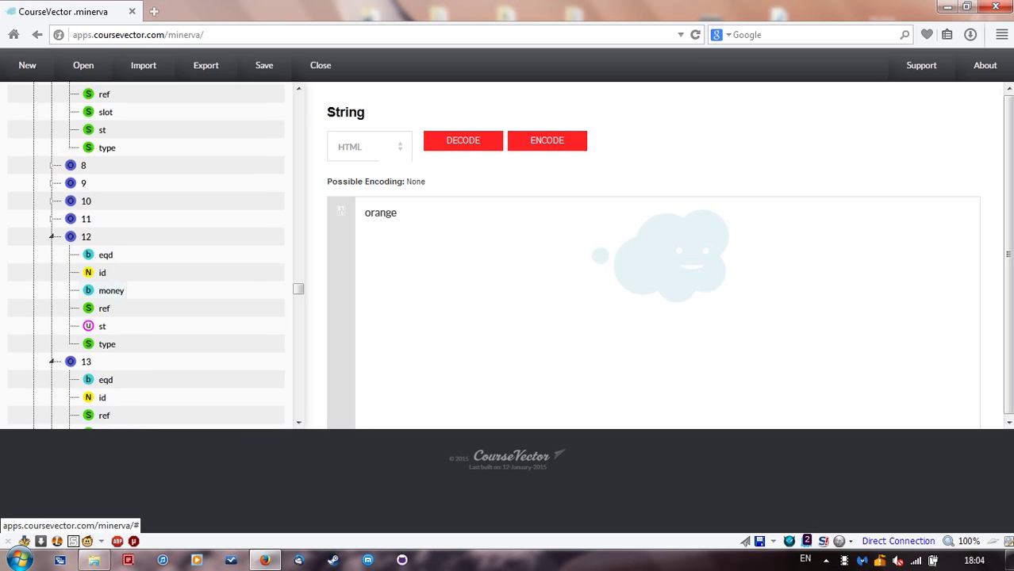
{"action": "left_click", "coordinate": [104, 309]}
{"action": "scroll", "coordinate": [103, 309], "scroll_direction": "up", "scroll_amount": 1}
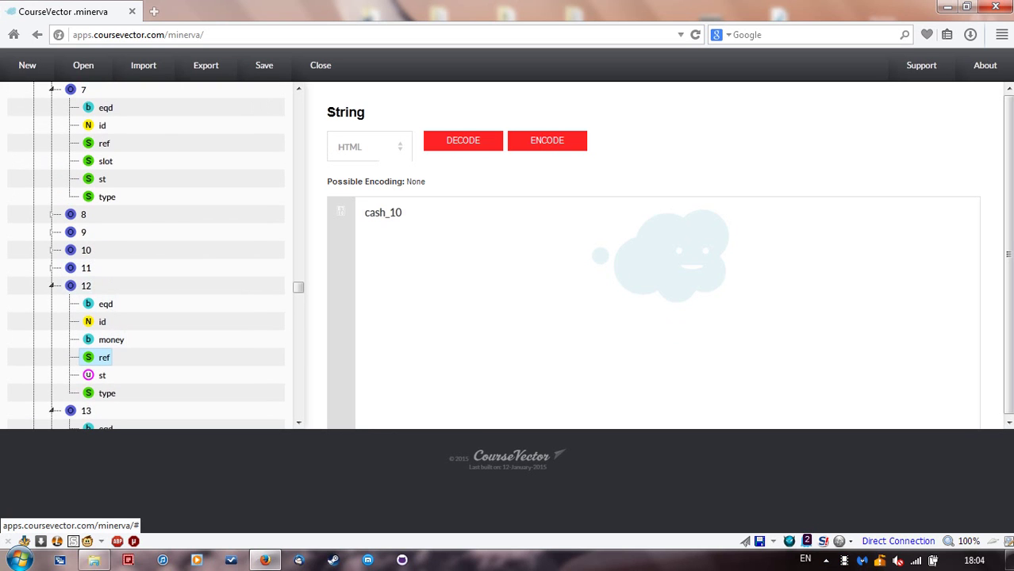
{"action": "left_click", "coordinate": [51, 269]}
{"action": "left_click", "coordinate": [106, 339]}
{"action": "left_click", "coordinate": [104, 321]}
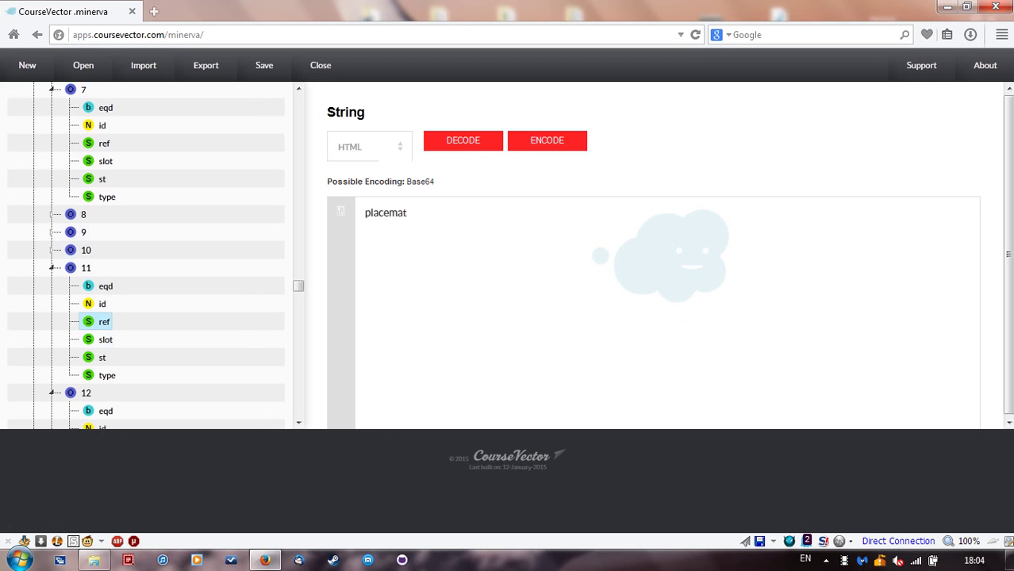
Step: Expand inventory item 10, inspect its ref and eqd properties, and select the ref text
{"action": "left_click", "coordinate": [52, 250]}
{"action": "left_click", "coordinate": [104, 303]}
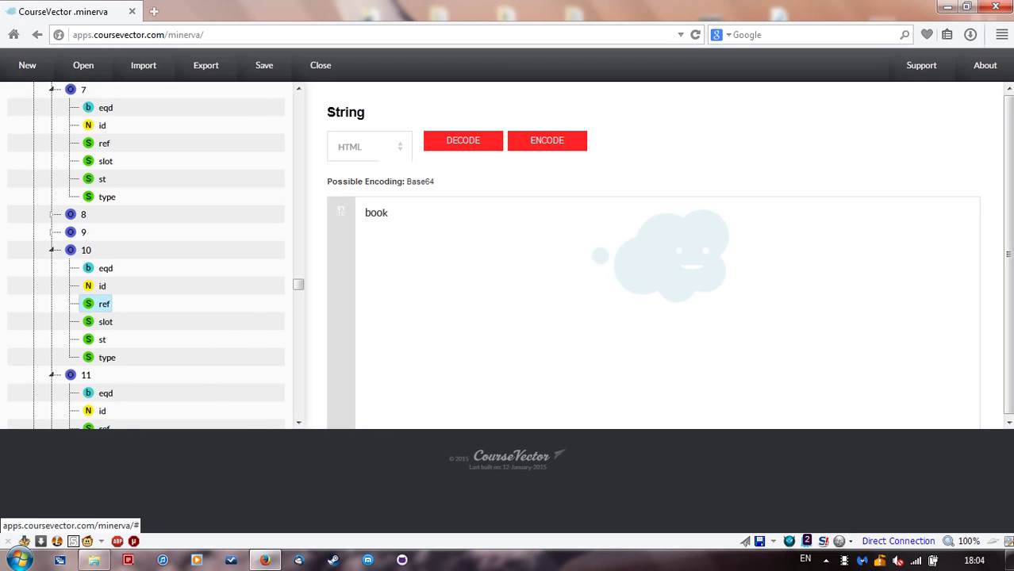
{"action": "key", "text": "ctrl+a"}
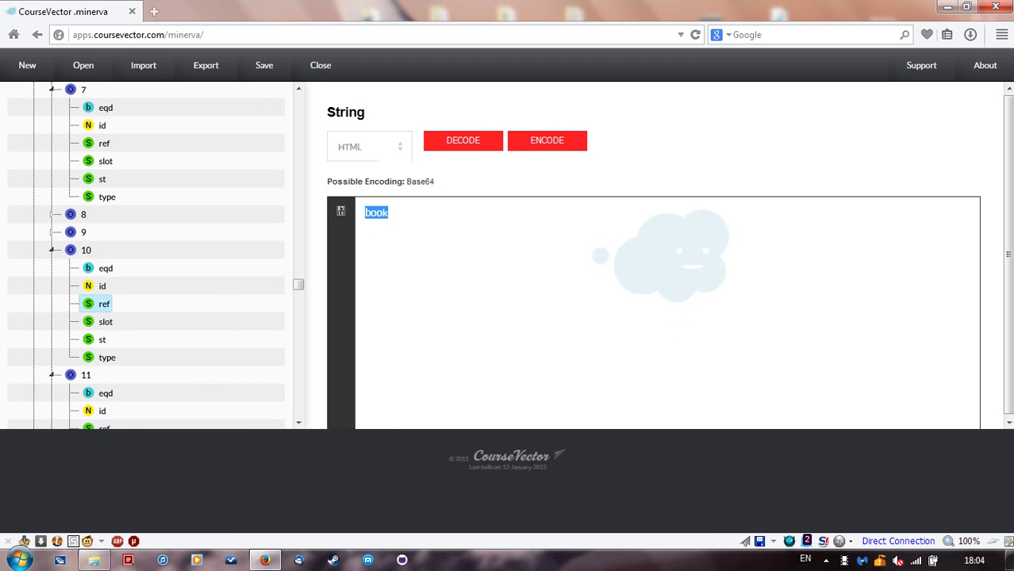
{"action": "left_click", "coordinate": [388, 213]}
{"action": "double_click", "coordinate": [380, 213]}
{"action": "left_click", "coordinate": [388, 213]}
{"action": "left_click", "coordinate": [105, 268]}
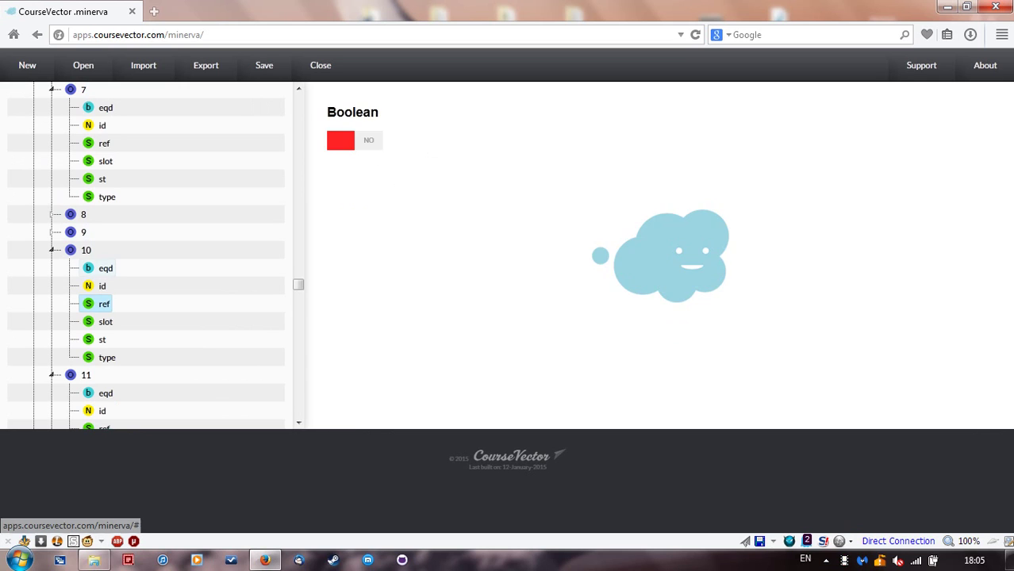
{"action": "left_click", "coordinate": [86, 251]}
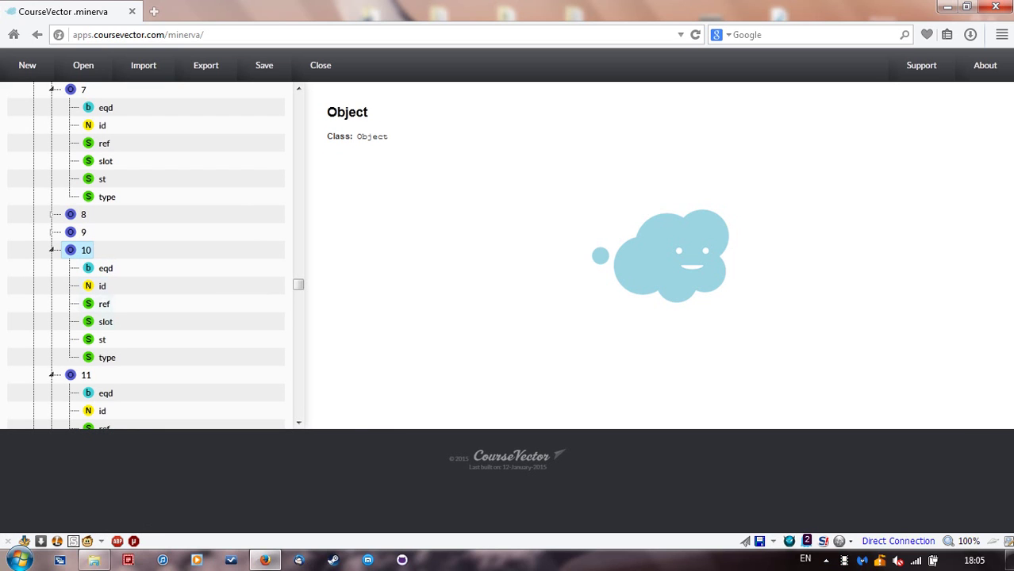
{"action": "left_click", "coordinate": [103, 304]}
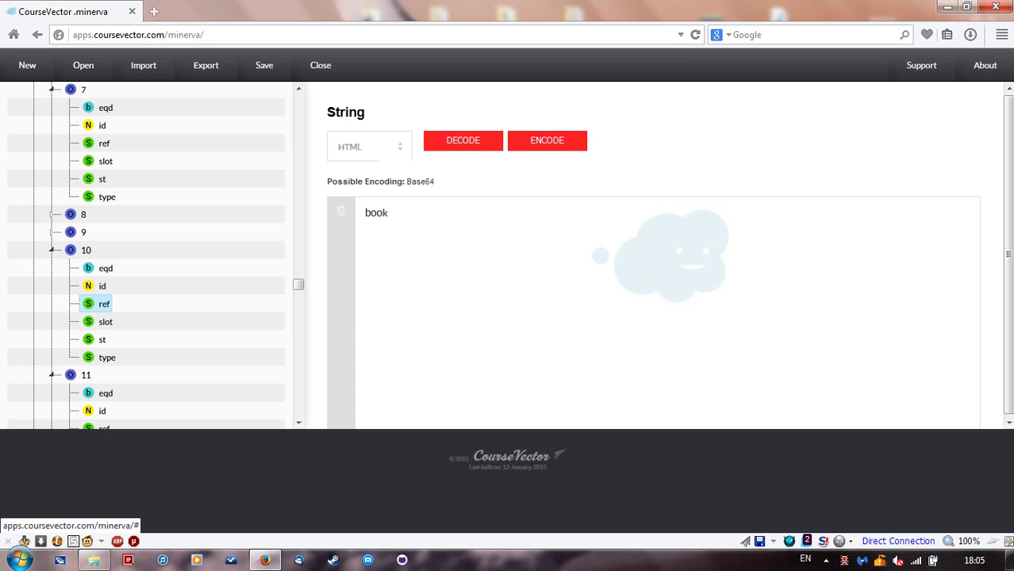
{"action": "double_click", "coordinate": [376, 213]}
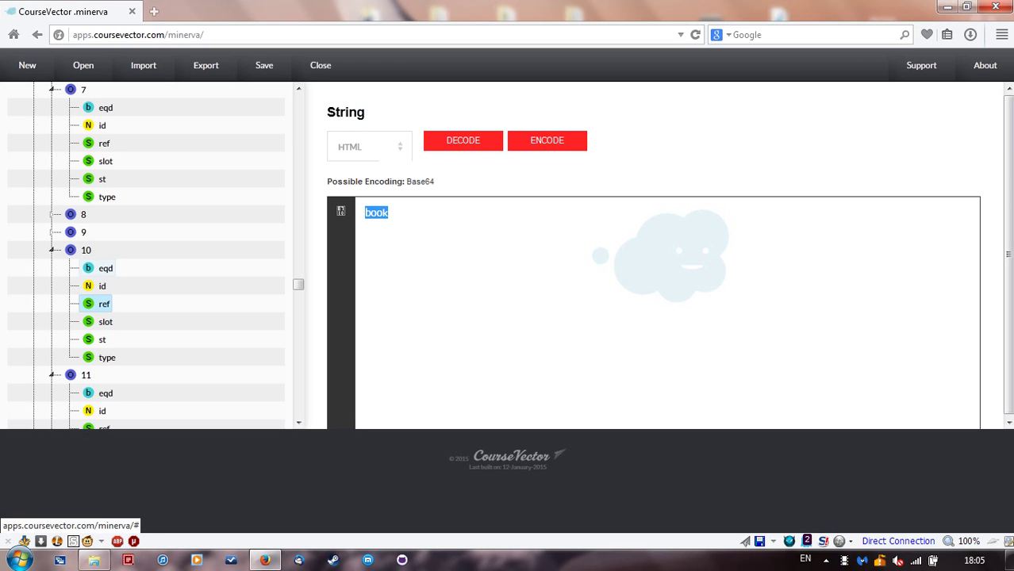
Step: Set inventory item 10's eqd property to YES and its id to -1
{"action": "left_click", "coordinate": [106, 268]}
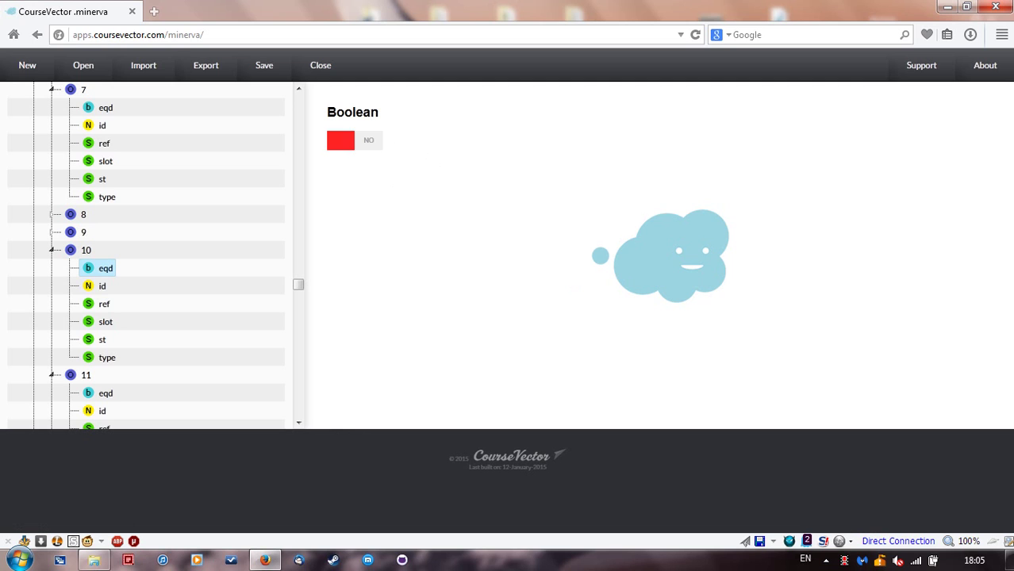
{"action": "left_click", "coordinate": [354, 141]}
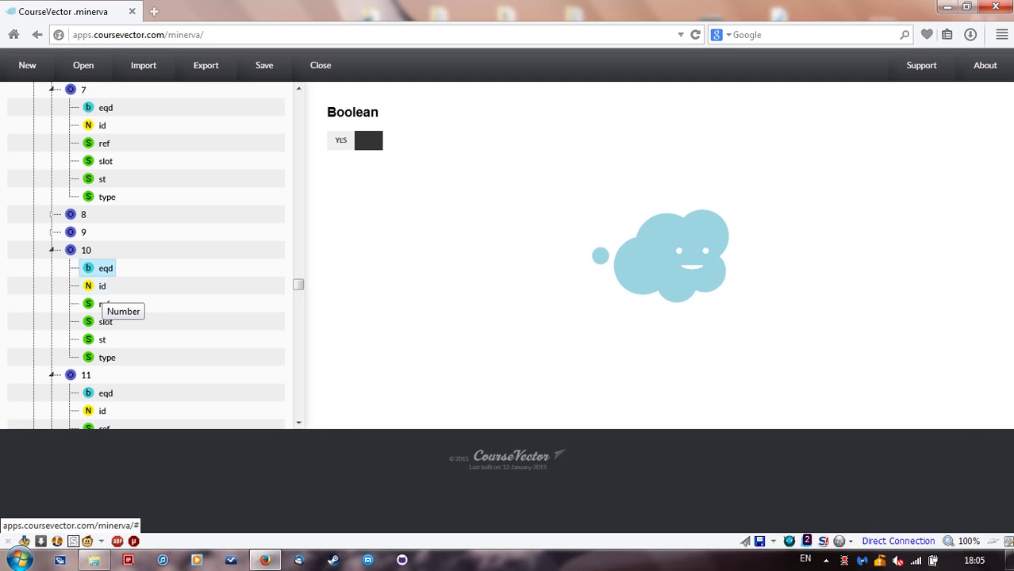
{"action": "left_click", "coordinate": [102, 286]}
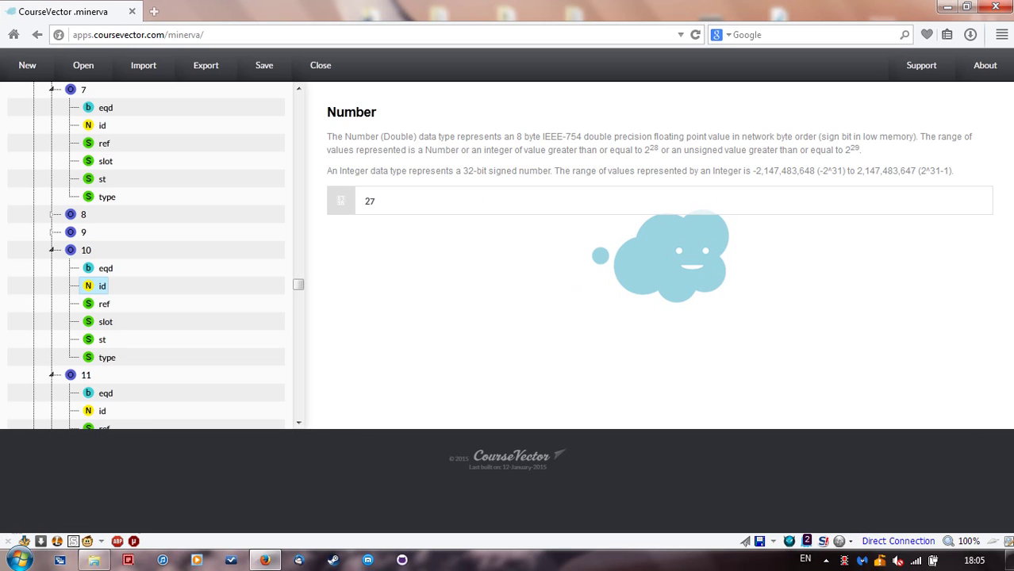
{"action": "key", "text": "Tab"}
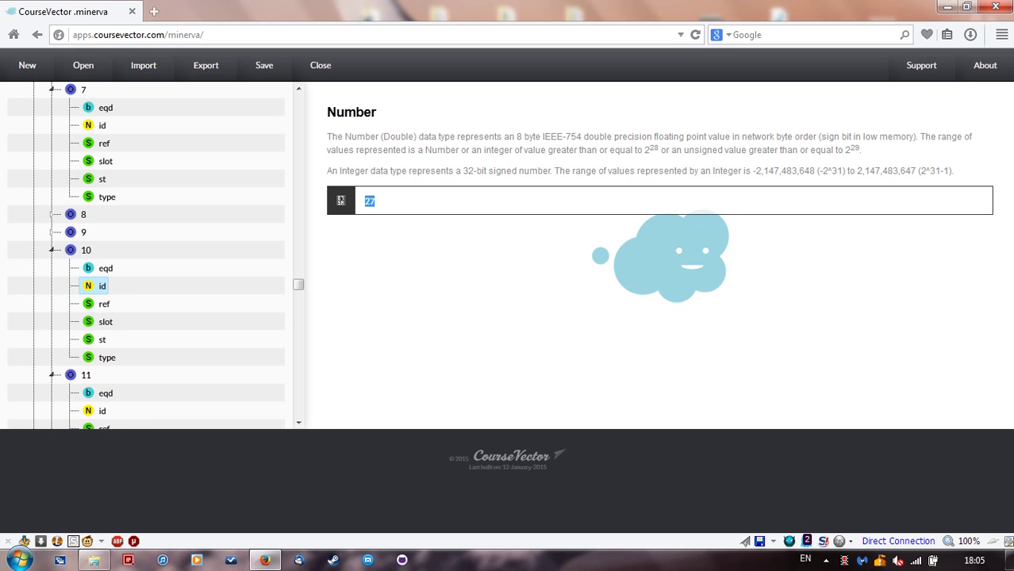
{"action": "type", "text": "-1"}
{"action": "left_click", "coordinate": [104, 304]}
{"action": "key", "text": "Up"}
{"action": "key", "text": "Up"}
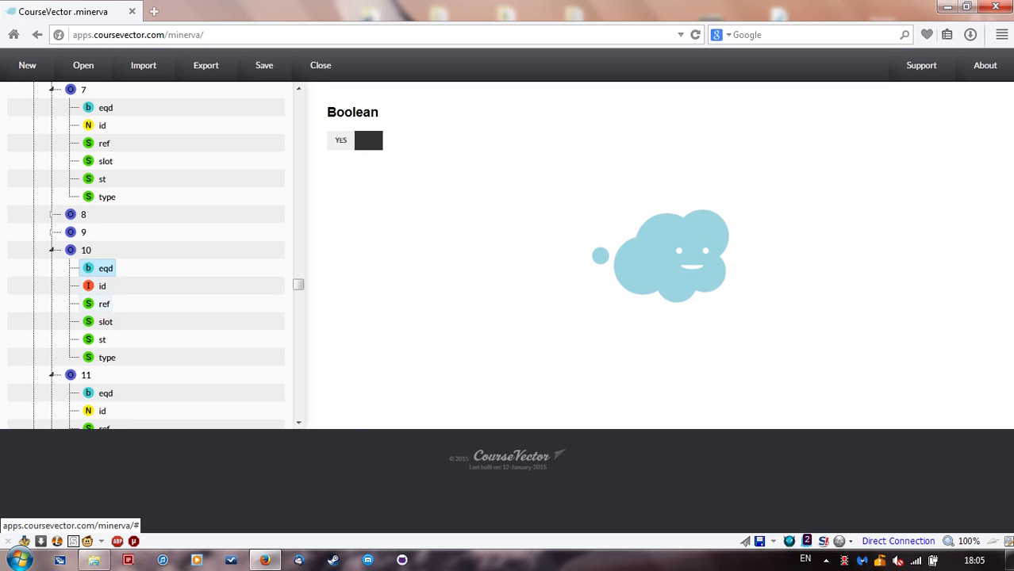
Step: Replace inventory item 10's ref text with "blob"
{"action": "key", "text": "Down"}
{"action": "key", "text": "Down"}
{"action": "double_click", "coordinate": [376, 213]}
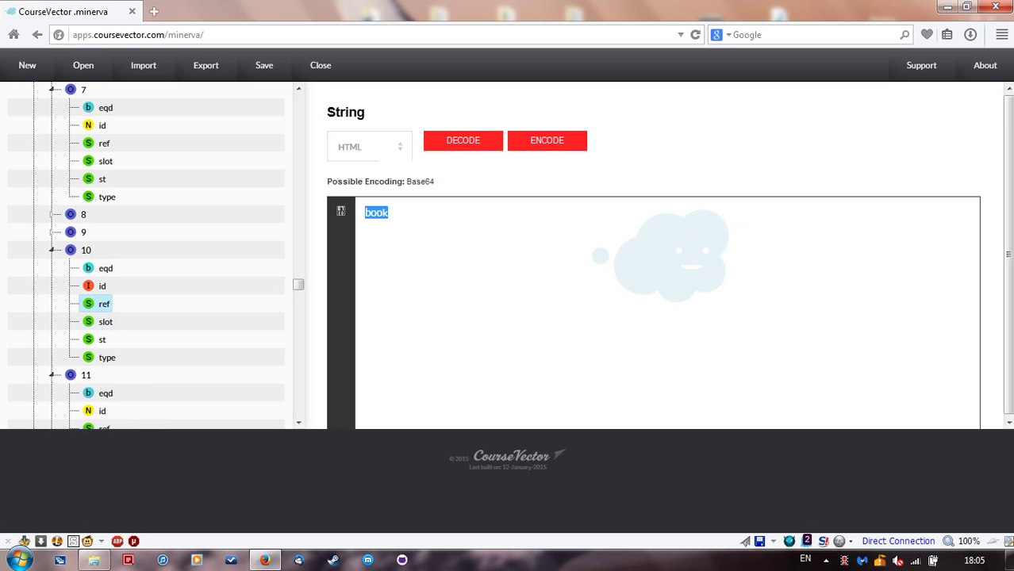
{"action": "type", "text": "blob"}
{"action": "key", "text": "shift+Tab"}
{"action": "key", "text": "Down"}
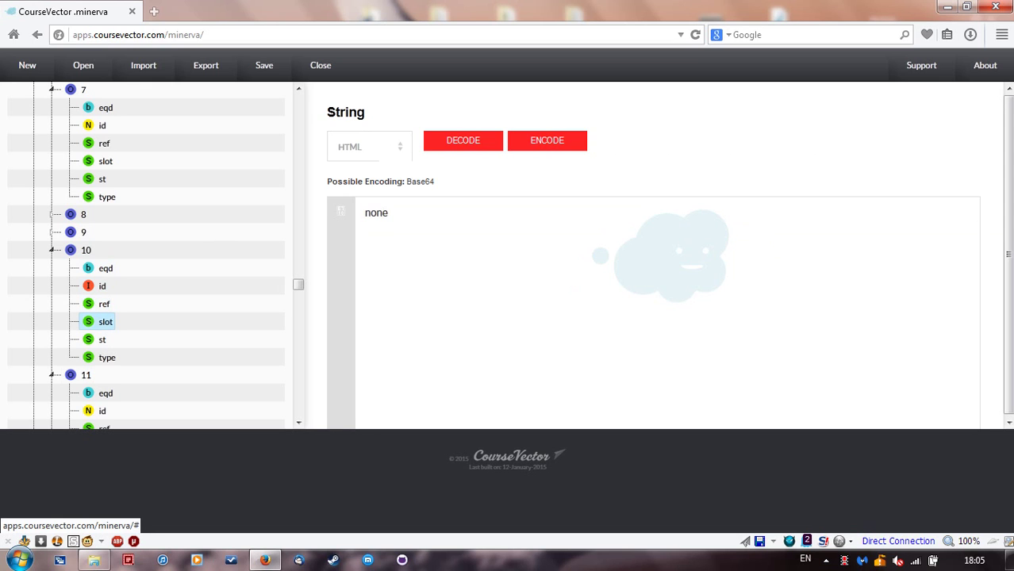
Step: Inspect inventory item 10's slot and st properties, selecting the text of each
{"action": "key", "text": "Tab"}
{"action": "key", "text": "ctrl+a"}
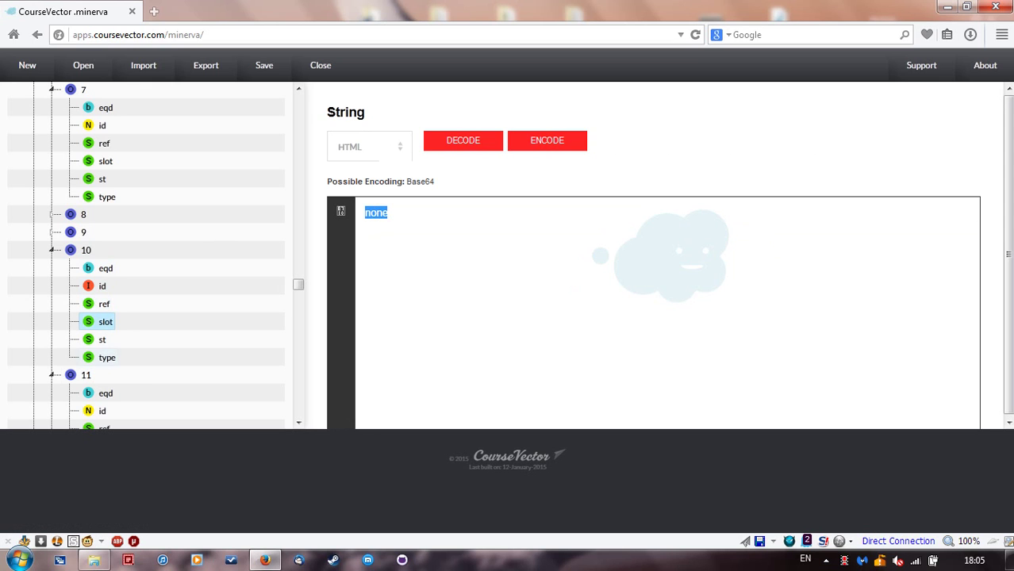
{"action": "key", "text": "shift+Tab"}
{"action": "key", "text": "Down"}
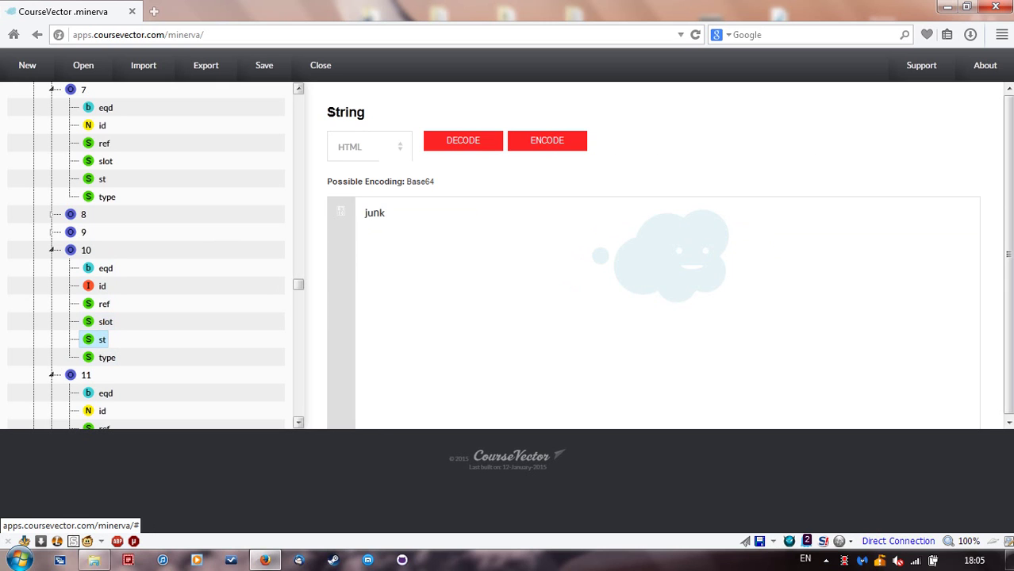
{"action": "key", "text": "Tab"}
{"action": "key", "text": "ctrl+a"}
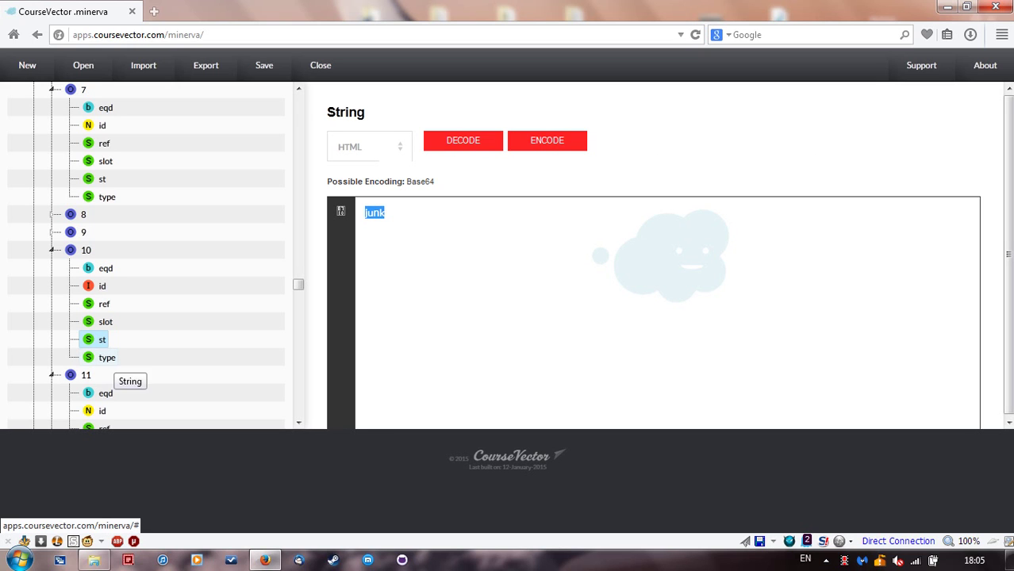
Step: Set both the type and st strings of inventory item 10 to "blob"
{"action": "left_click", "coordinate": [106, 357]}
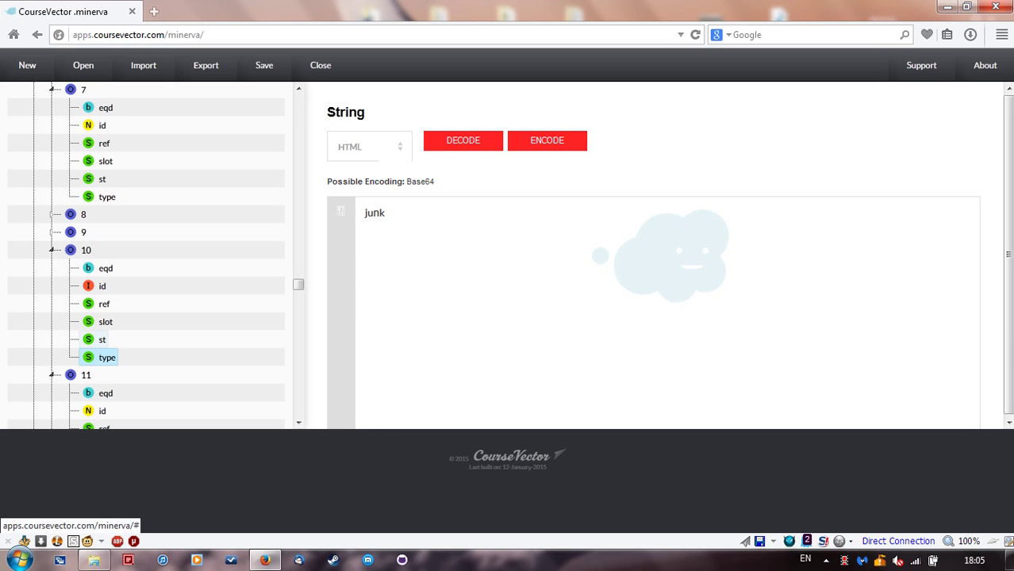
{"action": "left_click", "coordinate": [102, 340]}
{"action": "left_click", "coordinate": [105, 358]}
{"action": "type", "text": "blob"}
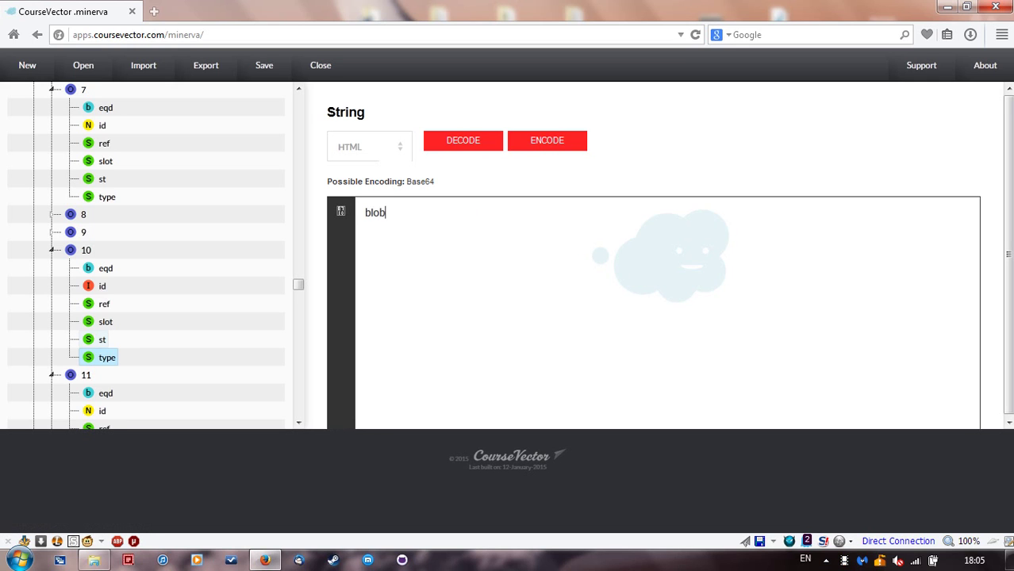
{"action": "left_click", "coordinate": [102, 339]}
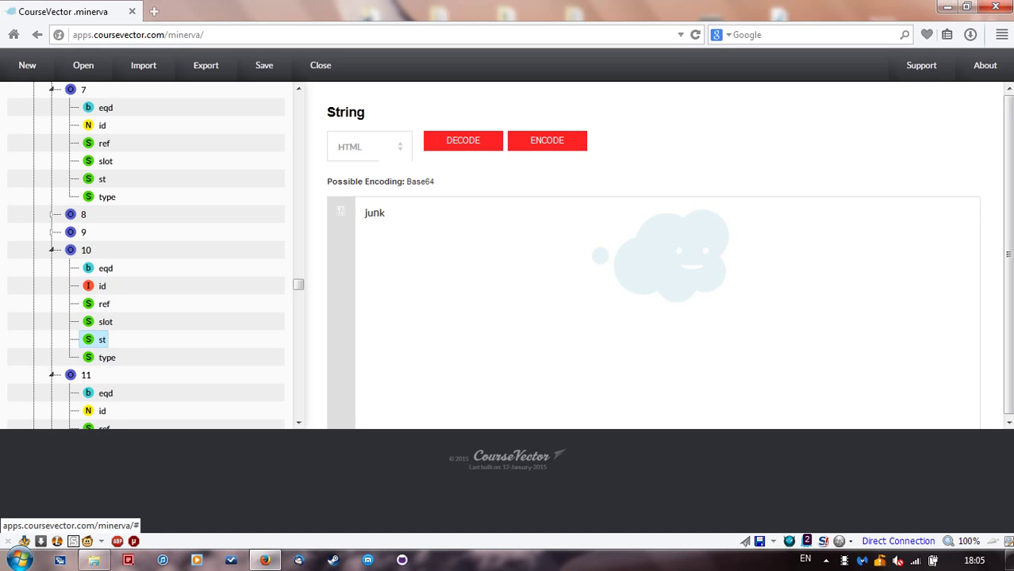
{"action": "type", "text": "blob"}
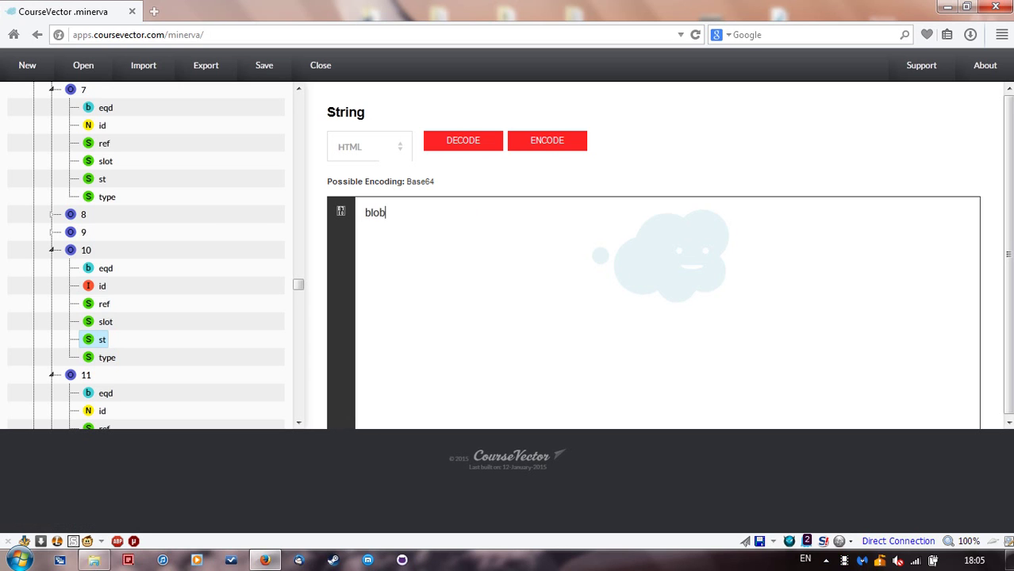
Step: Review inventory item 10's slot, ref, id and eqd properties
{"action": "left_click", "coordinate": [106, 322]}
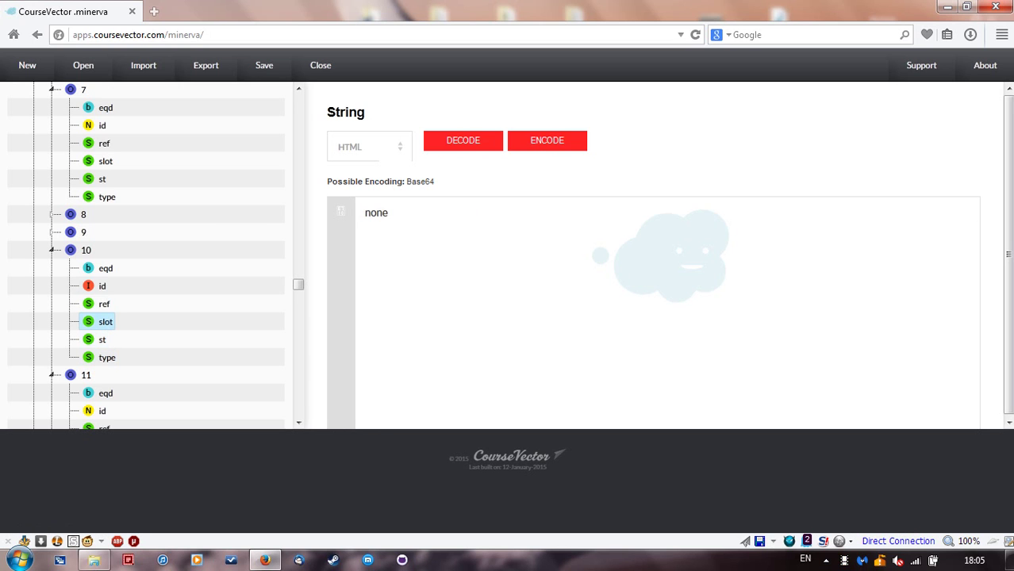
{"action": "left_click", "coordinate": [104, 303]}
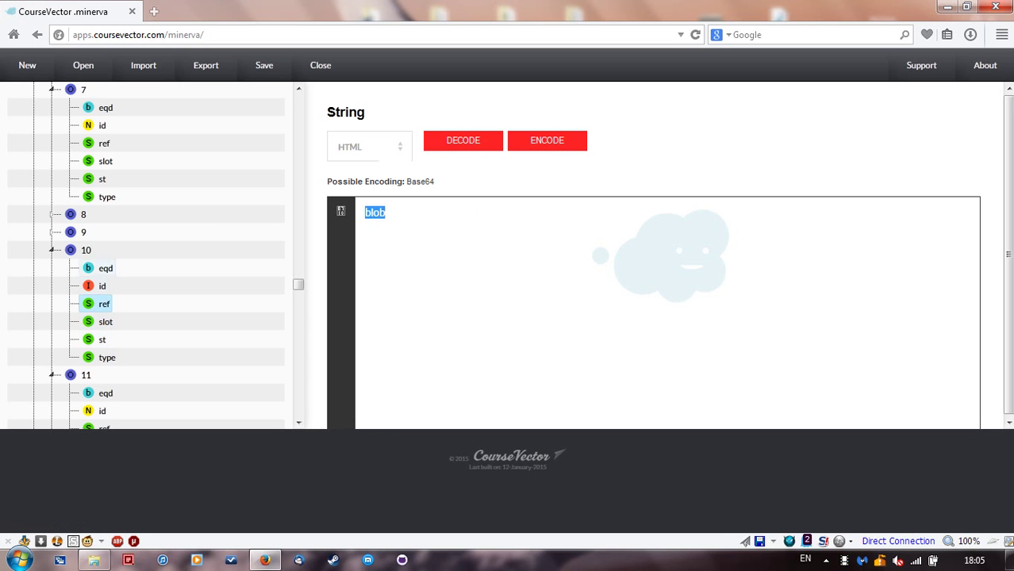
{"action": "left_click", "coordinate": [103, 285]}
{"action": "left_click", "coordinate": [105, 268]}
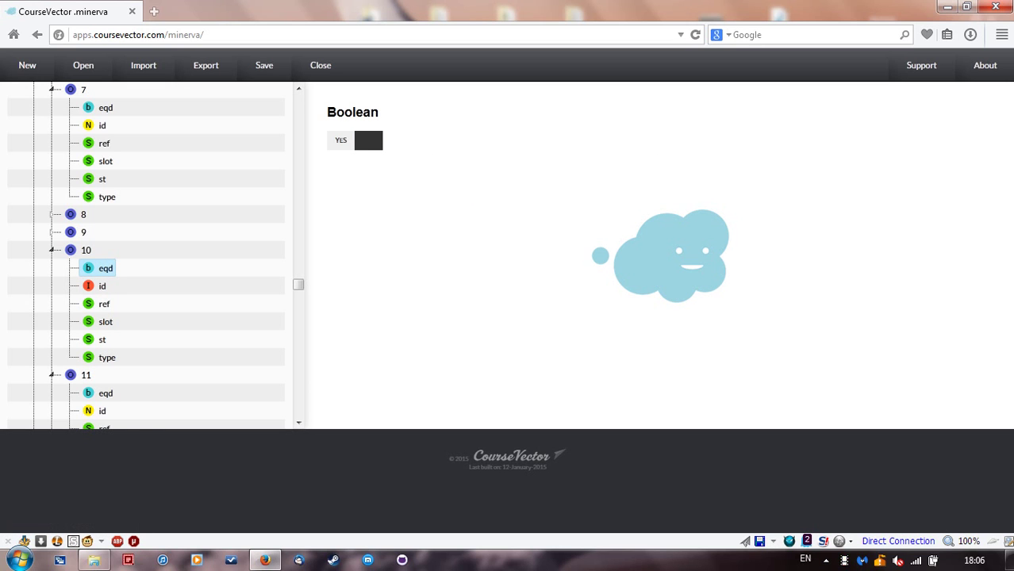
Step: Save the modified save file to the desktop as ConArtists_TLSUC1.sol
{"action": "left_click", "coordinate": [265, 65]}
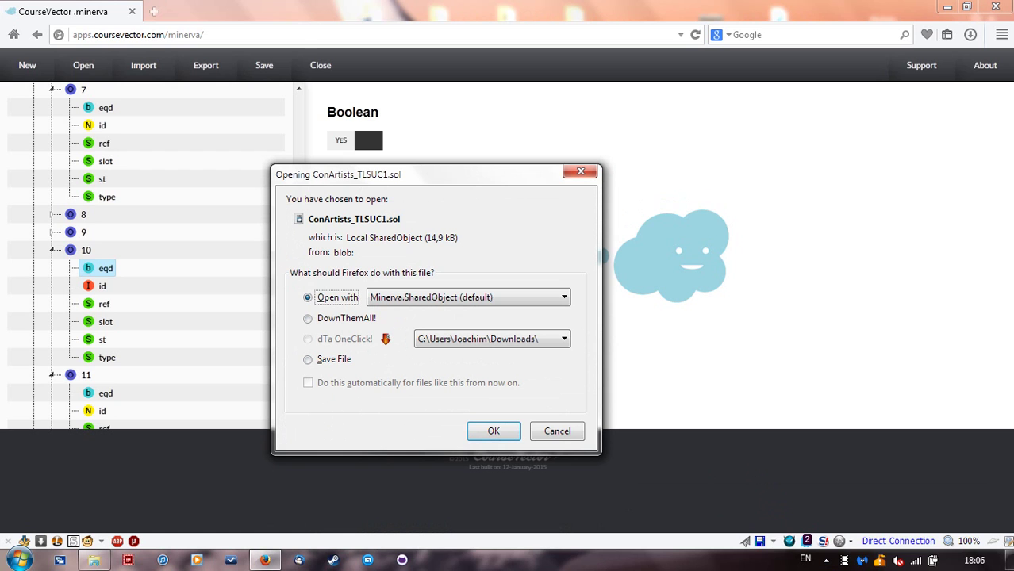
{"action": "key", "text": "alt+s"}
{"action": "key", "text": "Return"}
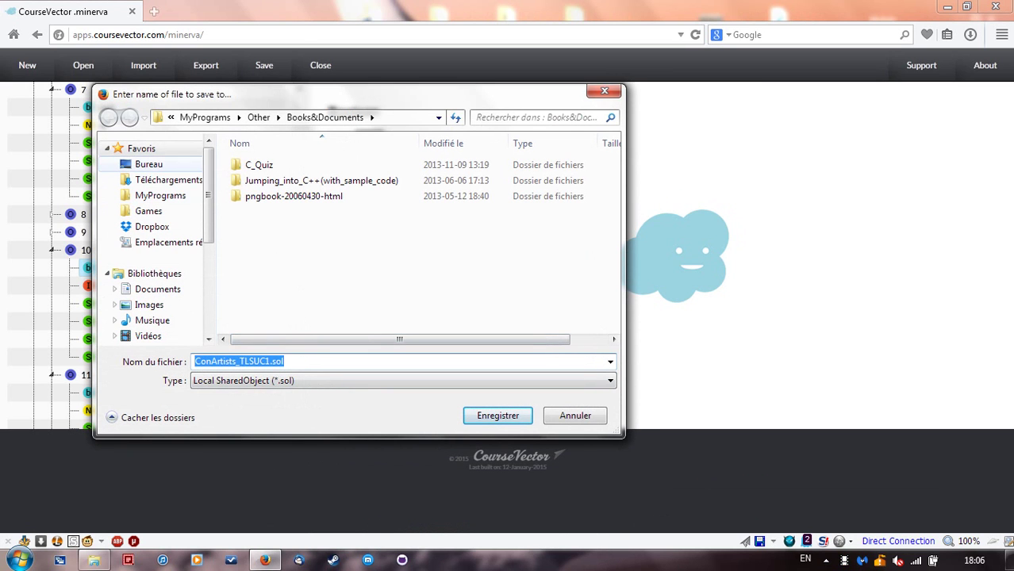
{"action": "left_click", "coordinate": [149, 164]}
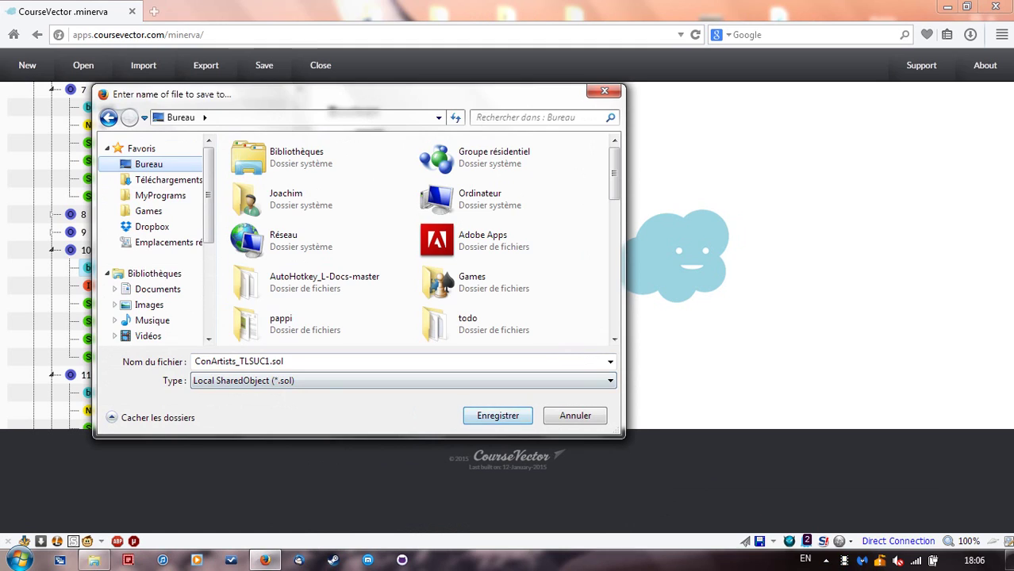
{"action": "key", "text": "Return"}
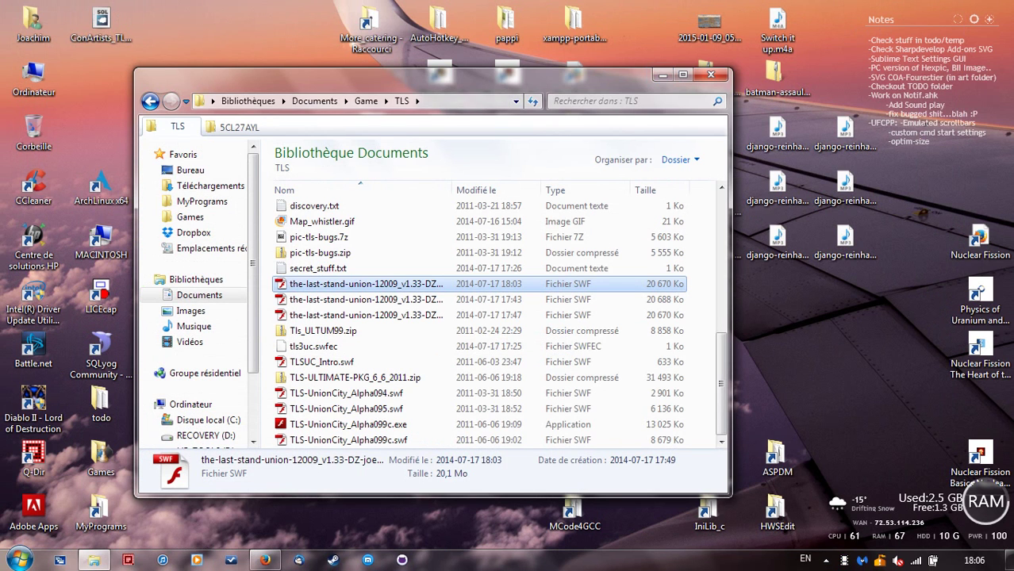
Step: Switch to the 5CL27AYL shared-objects folder and open localhost, Users, the user's folder and its Documents folder
{"action": "left_click", "coordinate": [239, 127]}
{"action": "left_click_drag", "start_coordinate": [342, 80], "coordinate": [455, 91]}
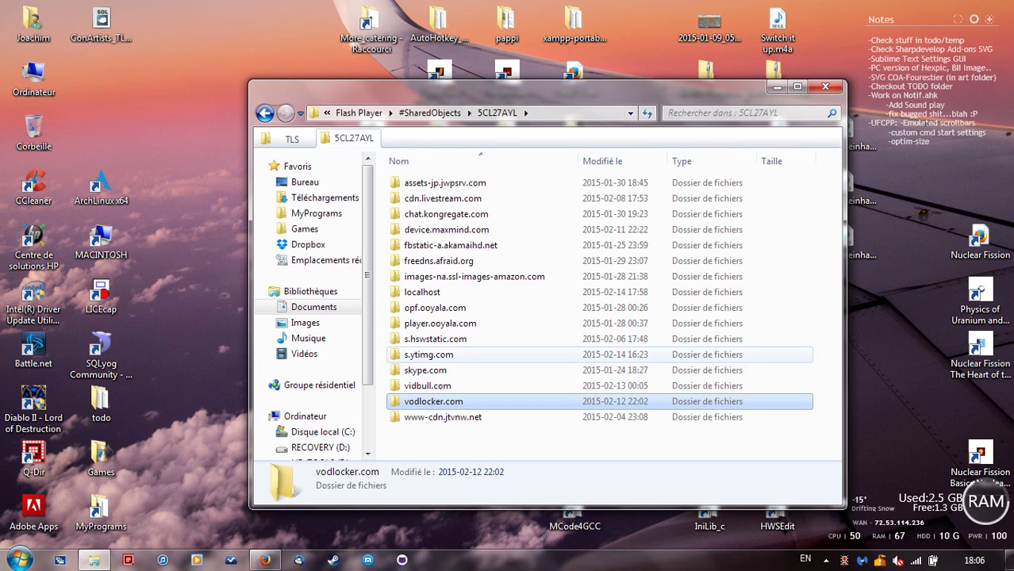
{"action": "left_click", "coordinate": [422, 292]}
{"action": "key", "text": "Return"}
{"action": "key", "text": "Down"}
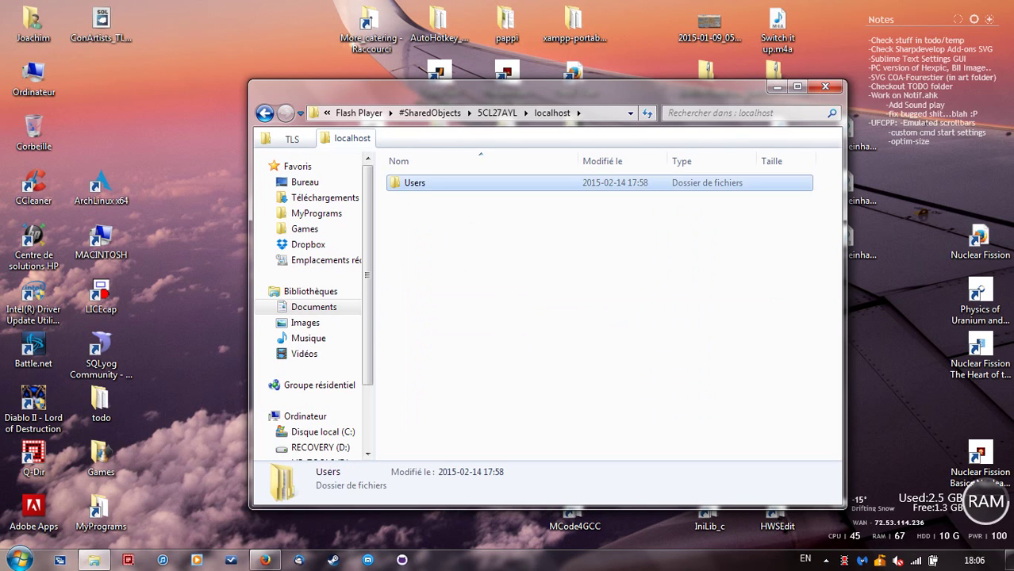
{"action": "key", "text": "Return"}
{"action": "key", "text": "Down"}
{"action": "key", "text": "Return"}
{"action": "key", "text": "Down"}
{"action": "key", "text": "Return"}
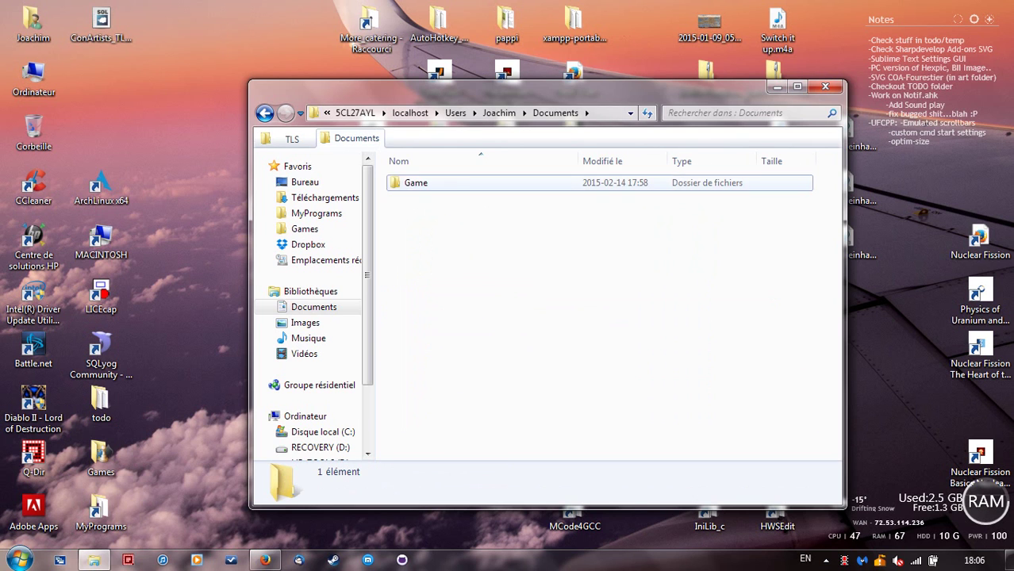
Step: Open Game, TLS and the the-last-stand-union-12009_v1.33 folder that holds the game's save file
{"action": "key", "text": "Down"}
{"action": "key", "text": "Return"}
{"action": "key", "text": "Down"}
{"action": "key", "text": "Return"}
{"action": "key", "text": "Down"}
{"action": "key", "text": "Return"}
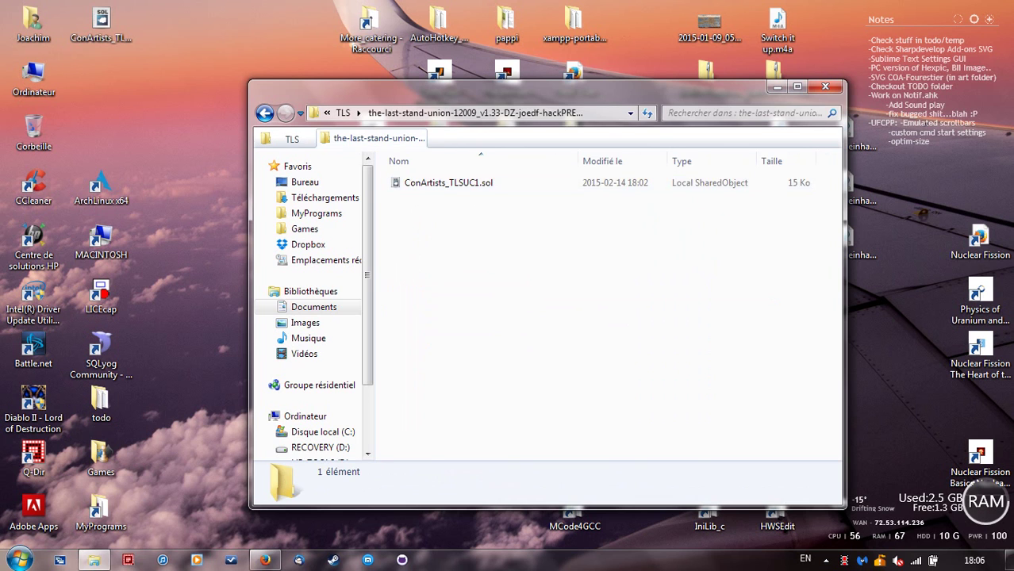
Step: Rename the original ConArtists_TLSUC1.sol as ConArtists_TLSUC1.bkp.sol
{"action": "key", "text": "Down"}
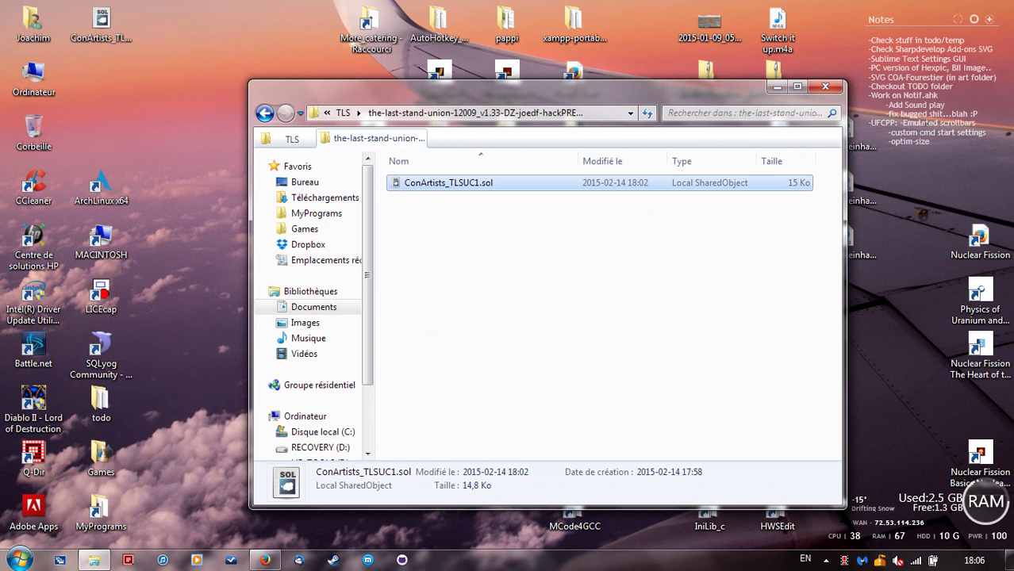
{"action": "key", "text": "F2"}
{"action": "key", "text": "End"}
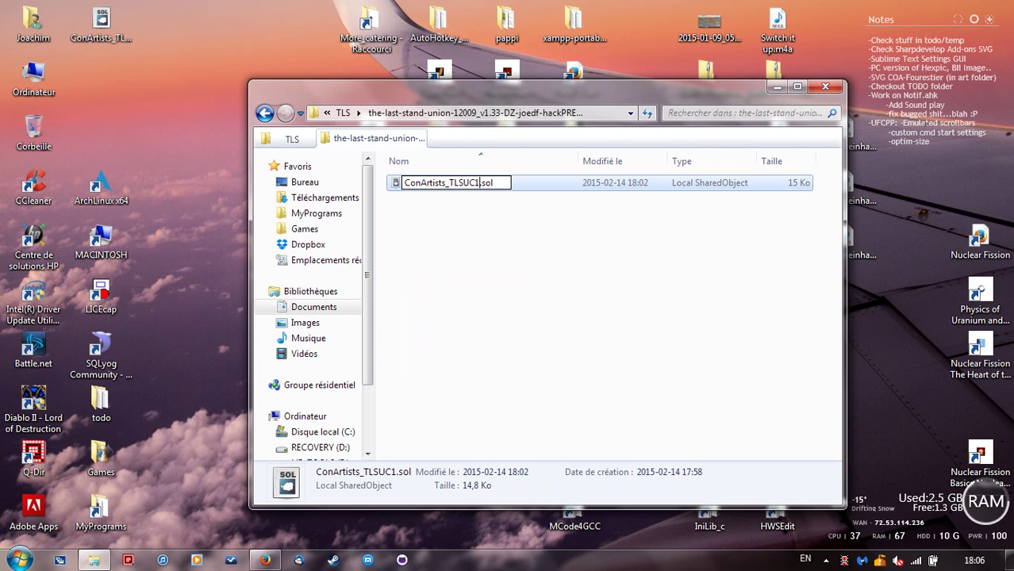
{"action": "type", "text": ".bkp."}
{"action": "key", "text": "Return"}
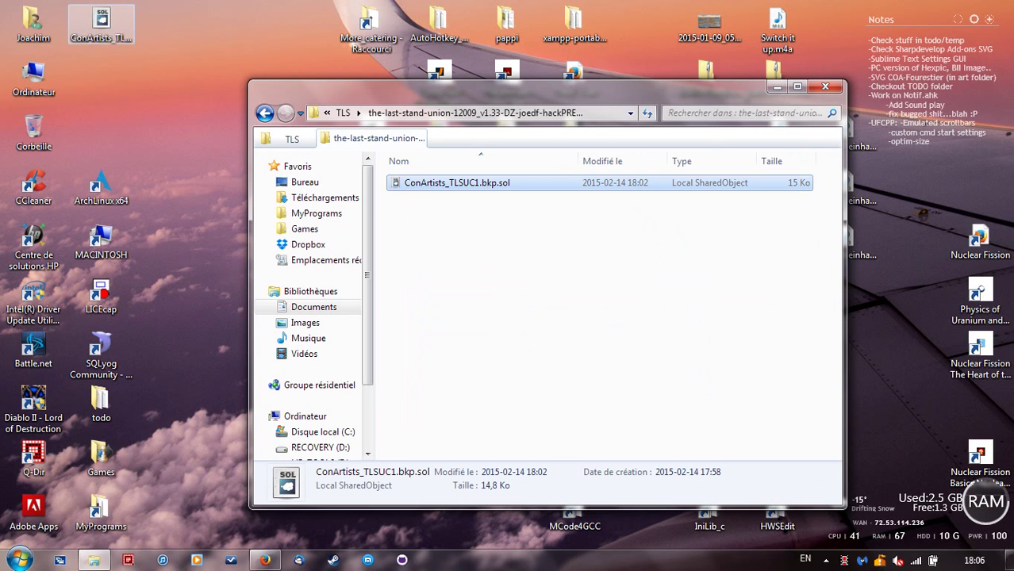
Step: Move the modified ConArtists_TLSUC1.sol from the desktop into the game's save folder
{"action": "left_click", "coordinate": [555, 302]}
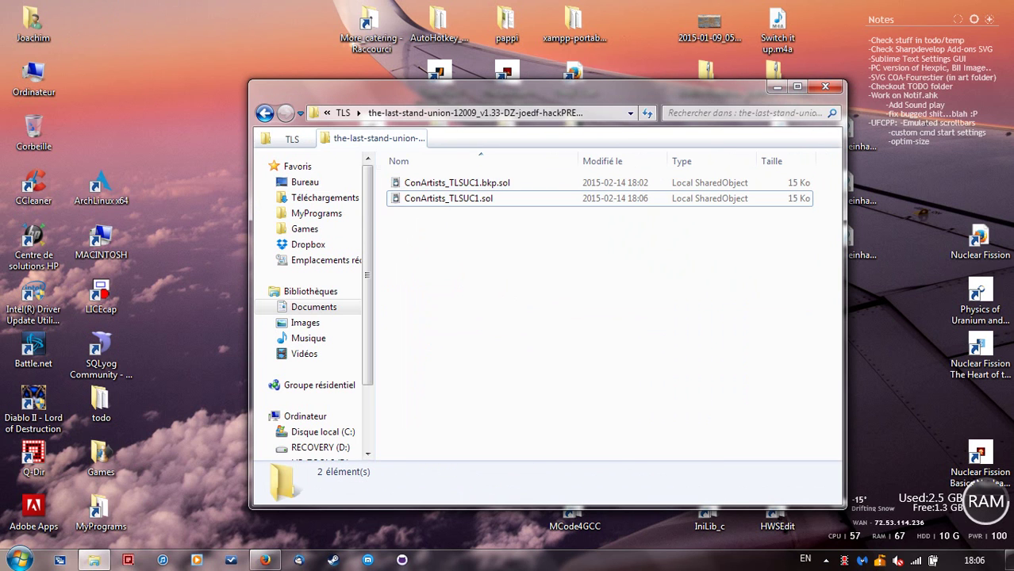
{"action": "left_click_drag", "start_coordinate": [491, 88], "coordinate": [417, 86]}
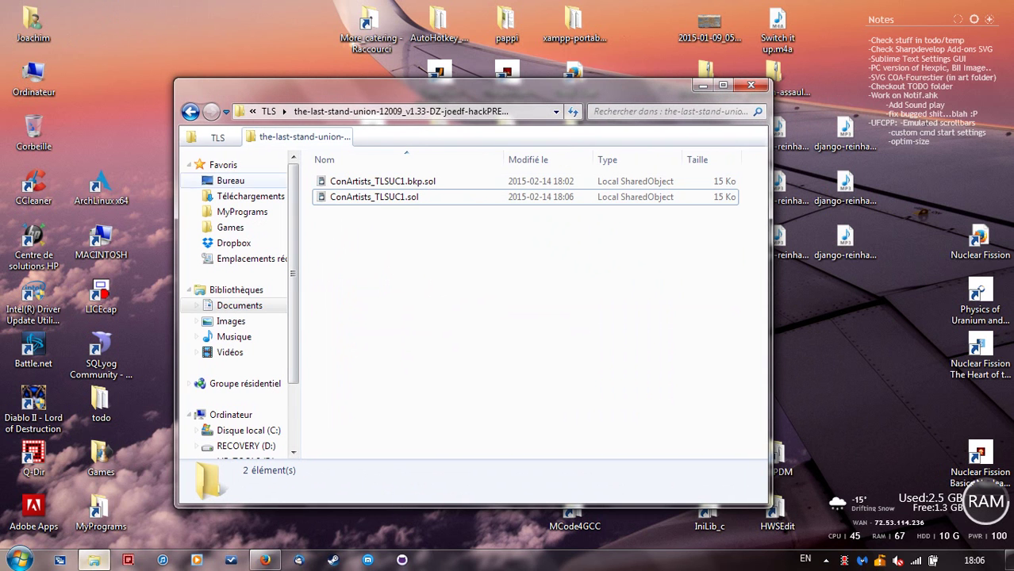
Step: Launch the selected the-last-stand-union-12009_v1.33 SWF from the TLS folder in Adobe Flash Player and start the game
{"action": "left_click", "coordinate": [218, 137]}
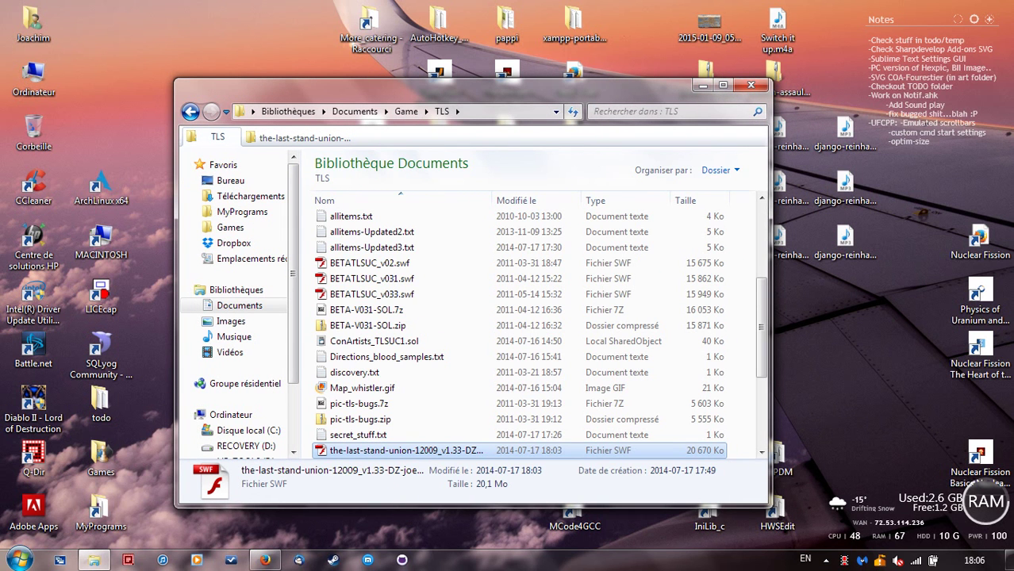
{"action": "key", "text": "Return"}
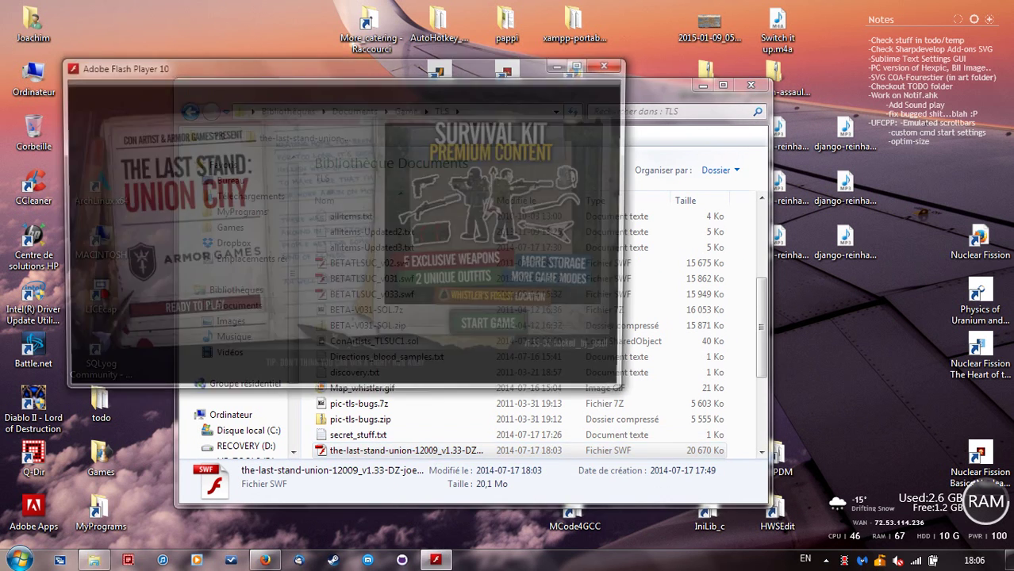
{"action": "left_click", "coordinate": [493, 327]}
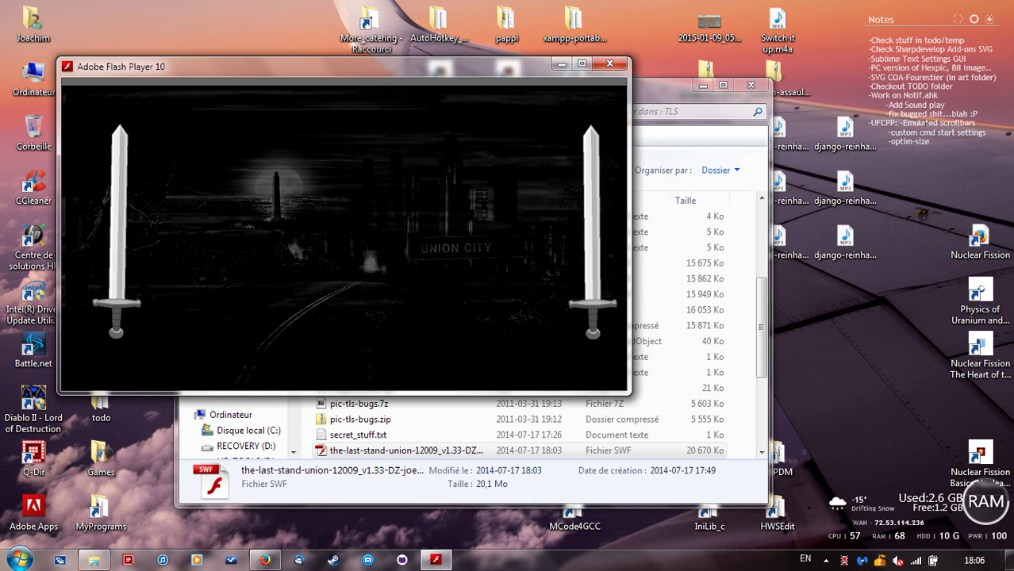
{"action": "left_click_drag", "start_coordinate": [381, 67], "coordinate": [477, 118]}
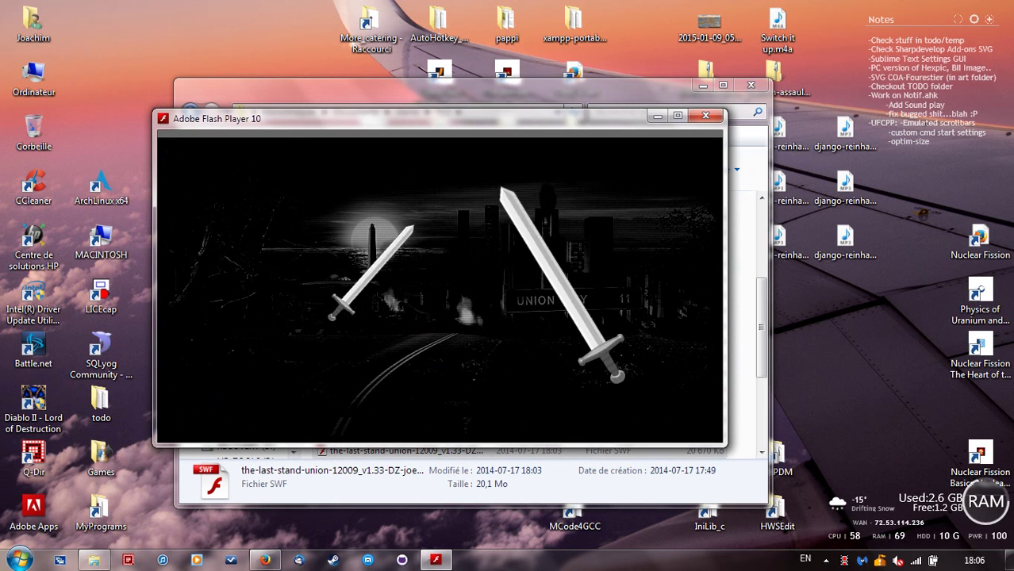
Step: Bring the game in front of the Minerva editor and continue the saved Run & Gun story in the first slot
{"action": "left_click", "coordinate": [264, 560]}
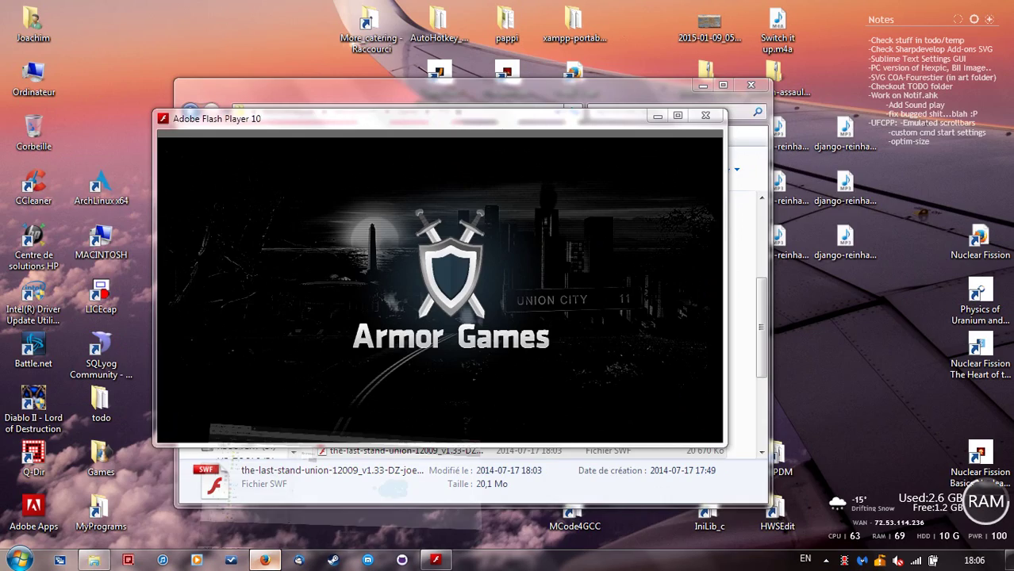
{"action": "left_click", "coordinate": [435, 560]}
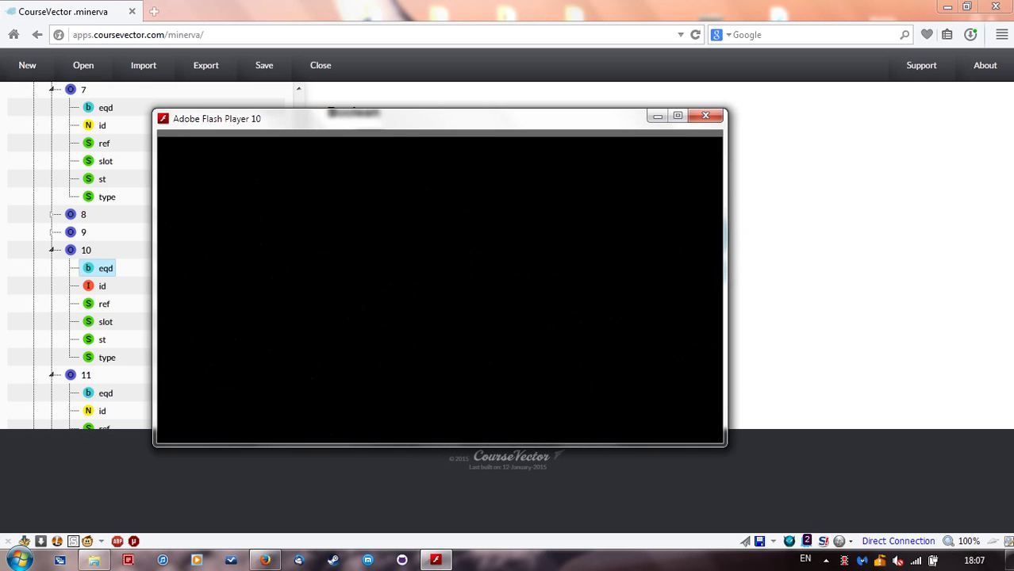
{"action": "left_click", "coordinate": [674, 264]}
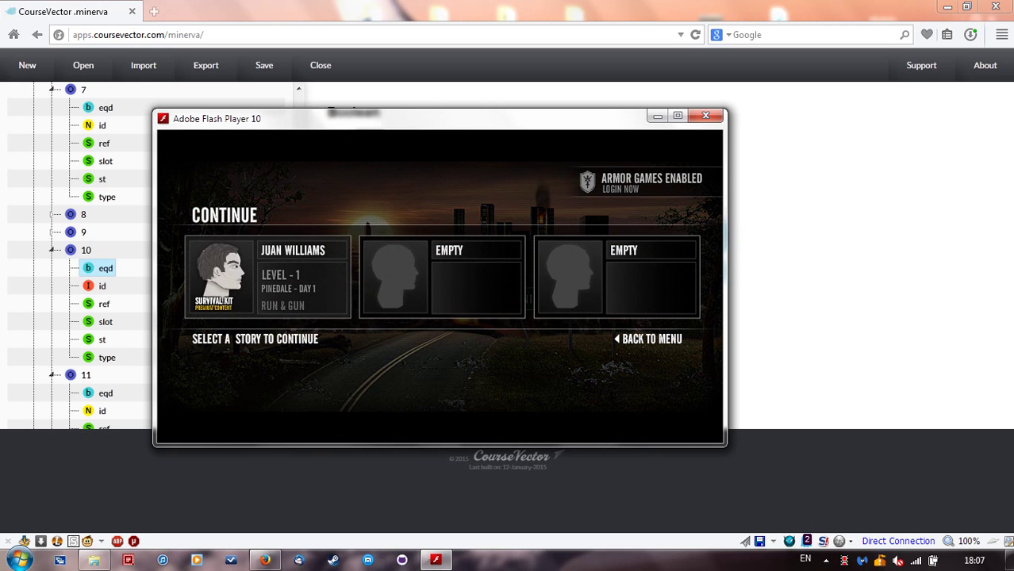
{"action": "left_click", "coordinate": [251, 284]}
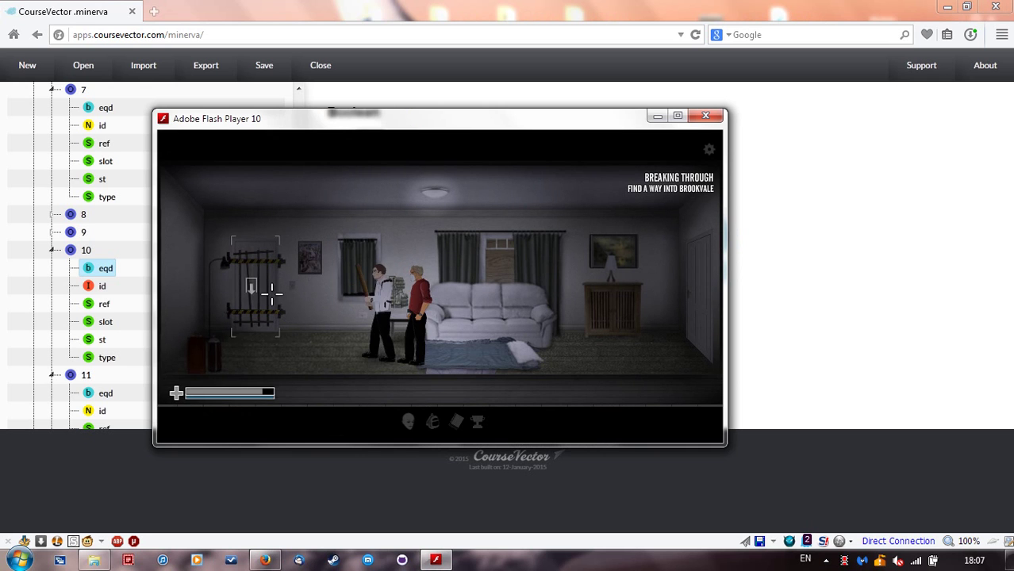
Step: Open the character's backpack and look through the full item list for the edited item
{"action": "key", "text": "a"}
{"action": "key", "text": "i"}
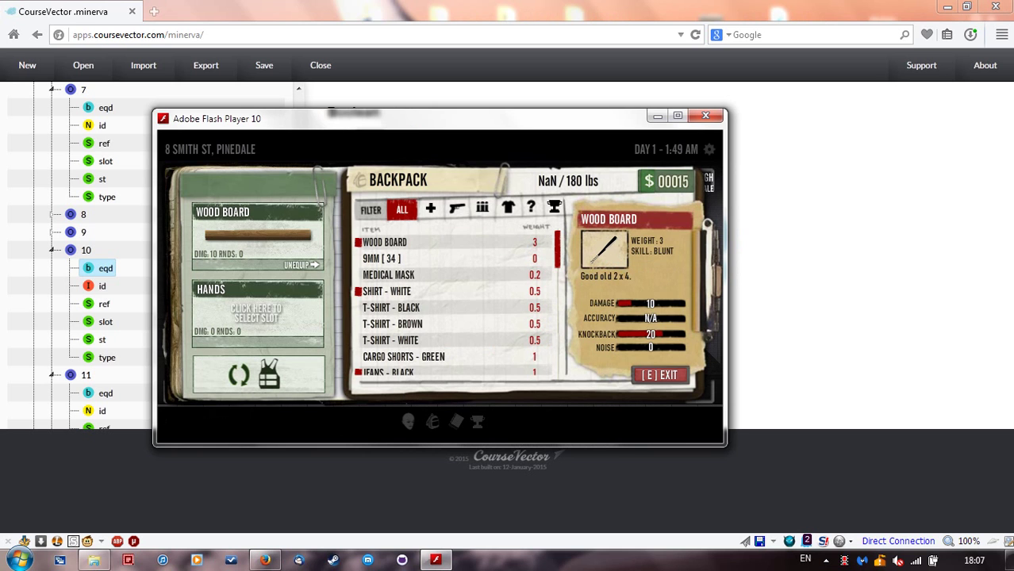
{"action": "left_click_drag", "start_coordinate": [557, 244], "coordinate": [557, 357]}
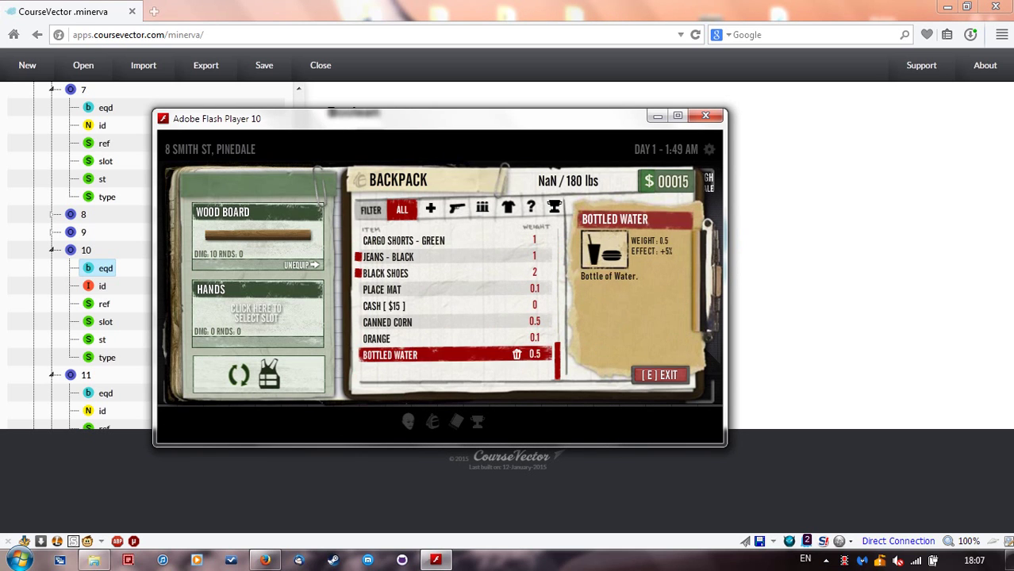
{"action": "scroll", "coordinate": [456, 304], "scroll_direction": "up", "scroll_amount": 4}
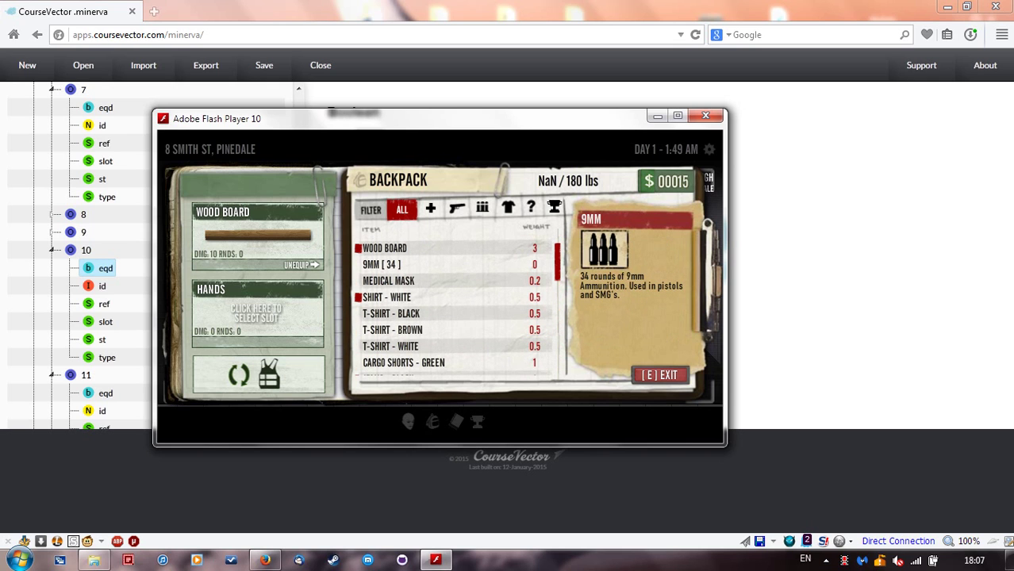
{"action": "scroll", "coordinate": [456, 305], "scroll_direction": "down", "scroll_amount": 1}
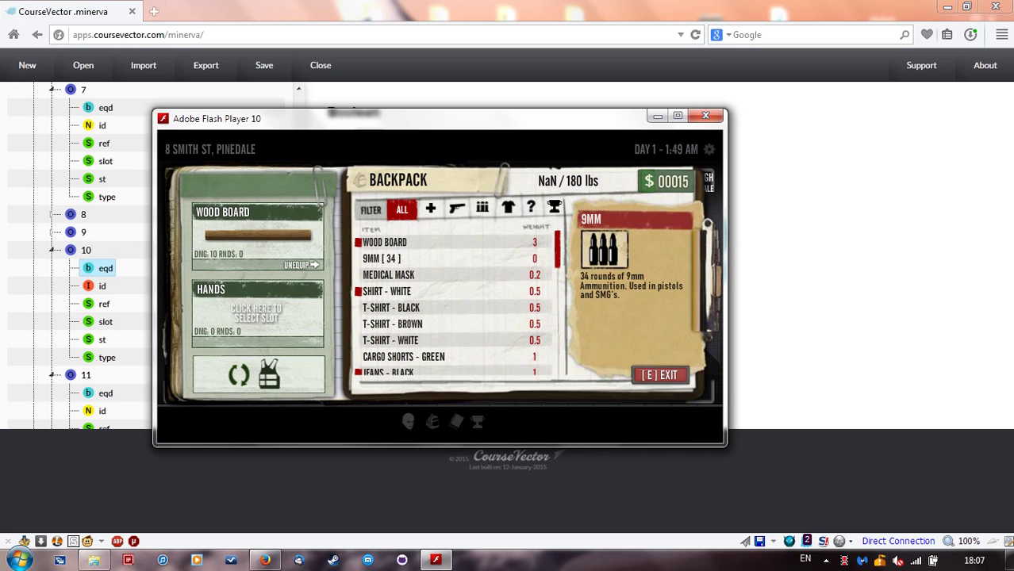
Step: Check the backpack's aid, weapon, ammo, clothing, junk and trophy filters for the edited item
{"action": "left_click", "coordinate": [430, 208]}
{"action": "left_click", "coordinate": [389, 242]}
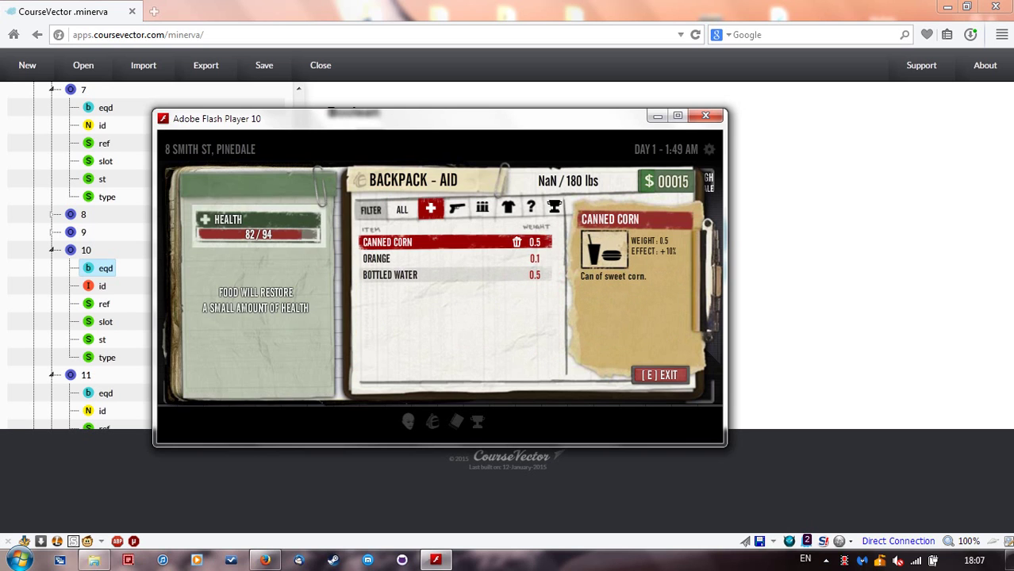
{"action": "left_click", "coordinate": [456, 207]}
{"action": "left_click", "coordinate": [482, 208]}
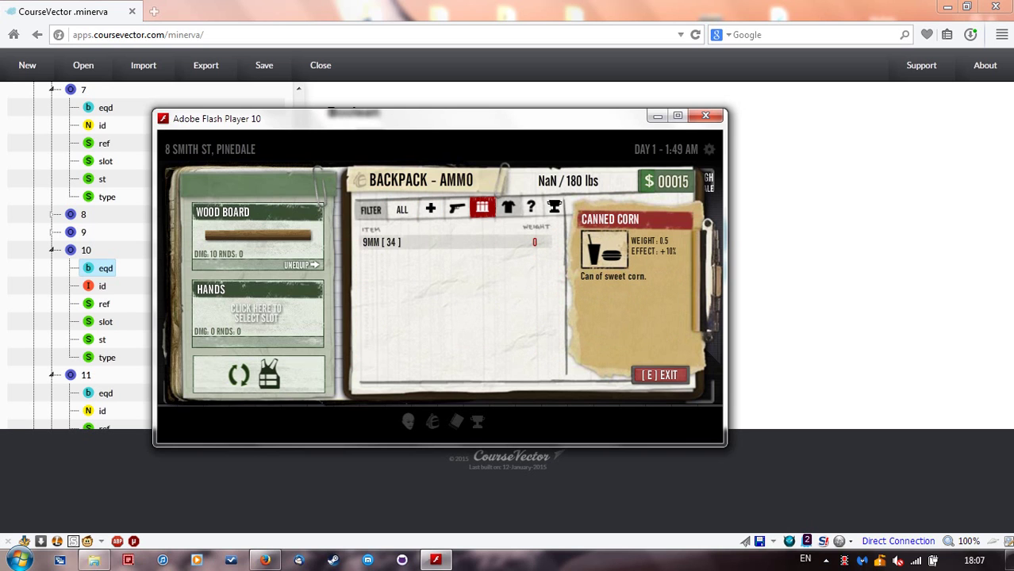
{"action": "left_click", "coordinate": [509, 208]}
{"action": "left_click", "coordinate": [530, 208]}
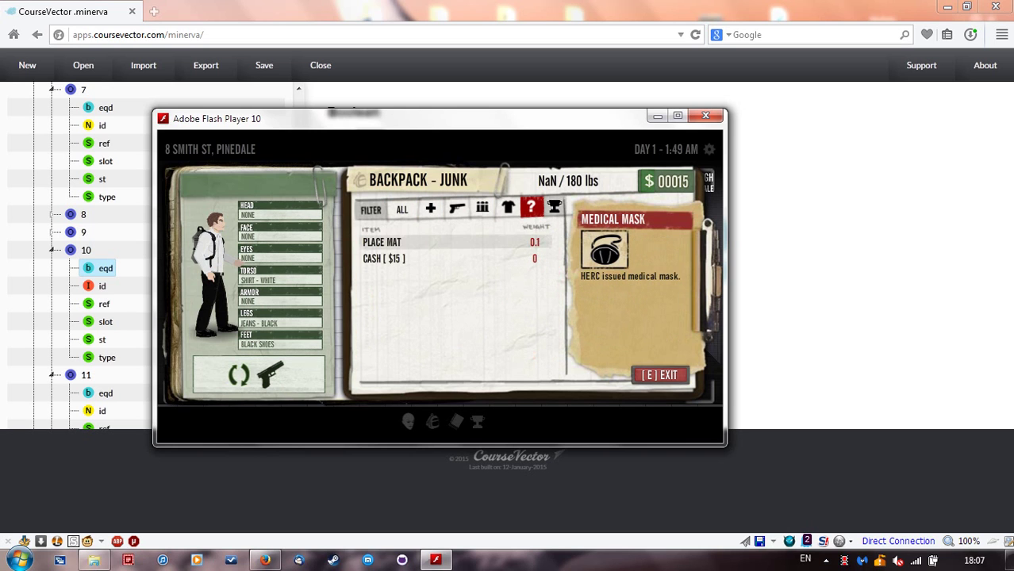
{"action": "left_click", "coordinate": [554, 208]}
{"action": "left_click", "coordinate": [531, 208]}
{"action": "left_click", "coordinate": [508, 208]}
{"action": "left_click", "coordinate": [481, 208]}
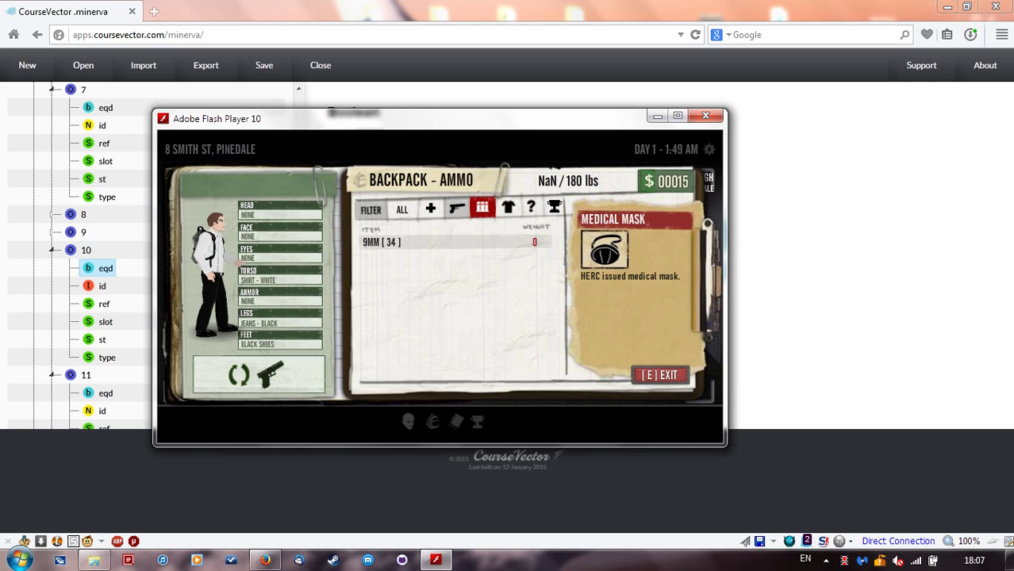
Step: Show all backpack items again and look through the complete list once more
{"action": "left_click", "coordinate": [402, 209]}
{"action": "left_click", "coordinate": [384, 242]}
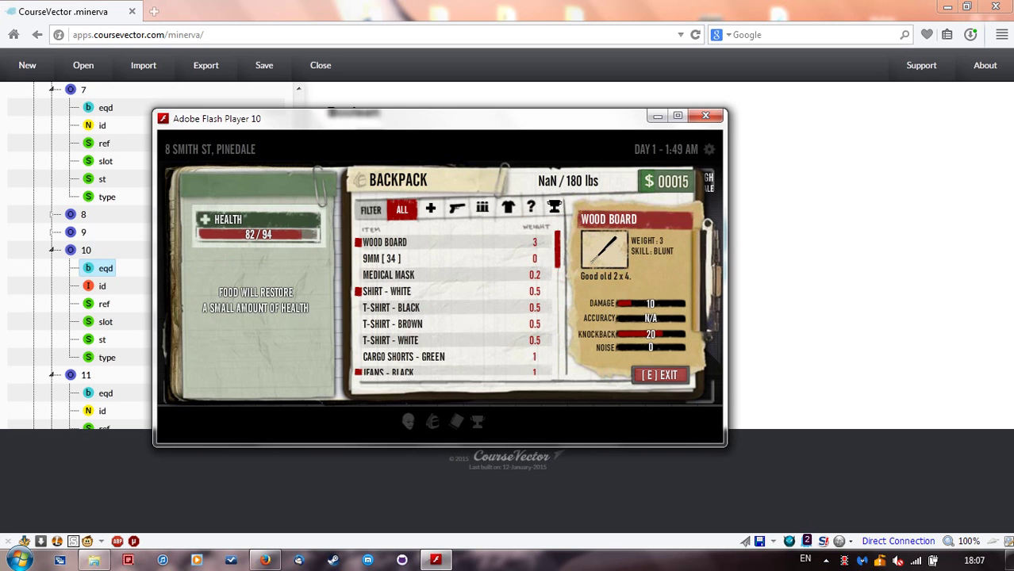
{"action": "scroll", "coordinate": [457, 303], "scroll_direction": "down", "scroll_amount": 3}
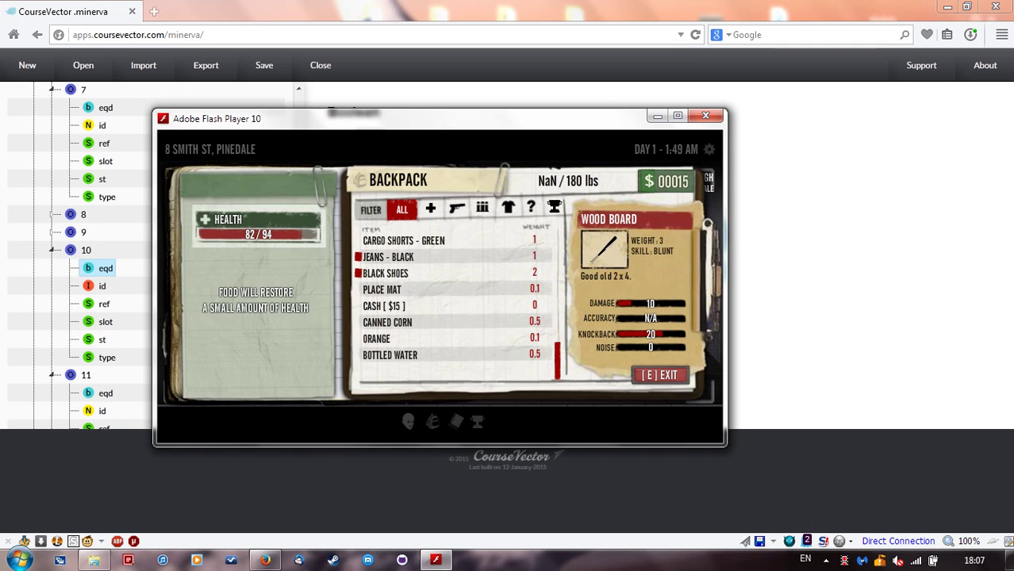
{"action": "scroll", "coordinate": [456, 303], "scroll_direction": "up", "scroll_amount": 3}
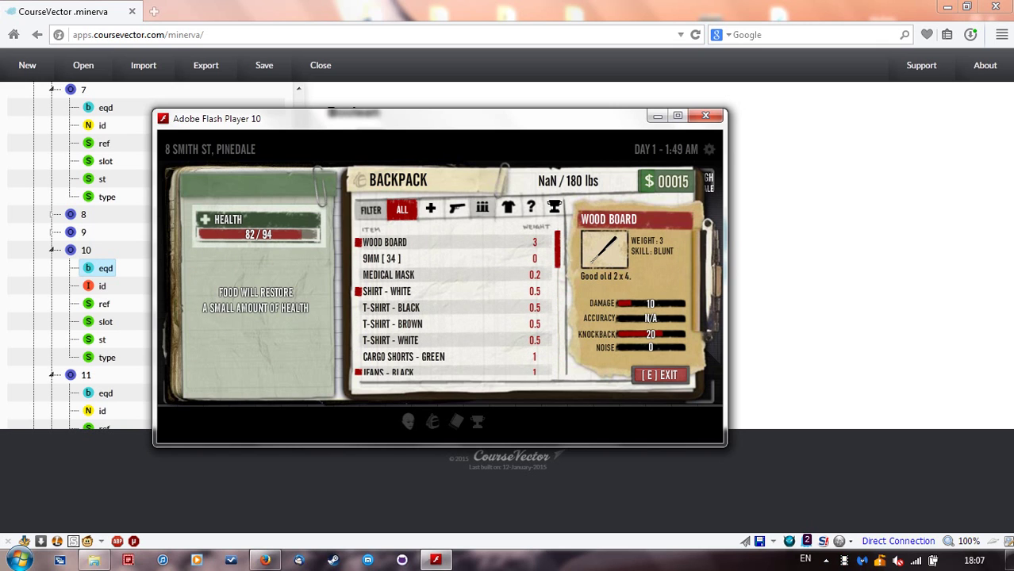
Step: Look through the complete backpack list again for the edited item and close the backpack
{"action": "scroll", "coordinate": [456, 303], "scroll_direction": "down", "scroll_amount": 3}
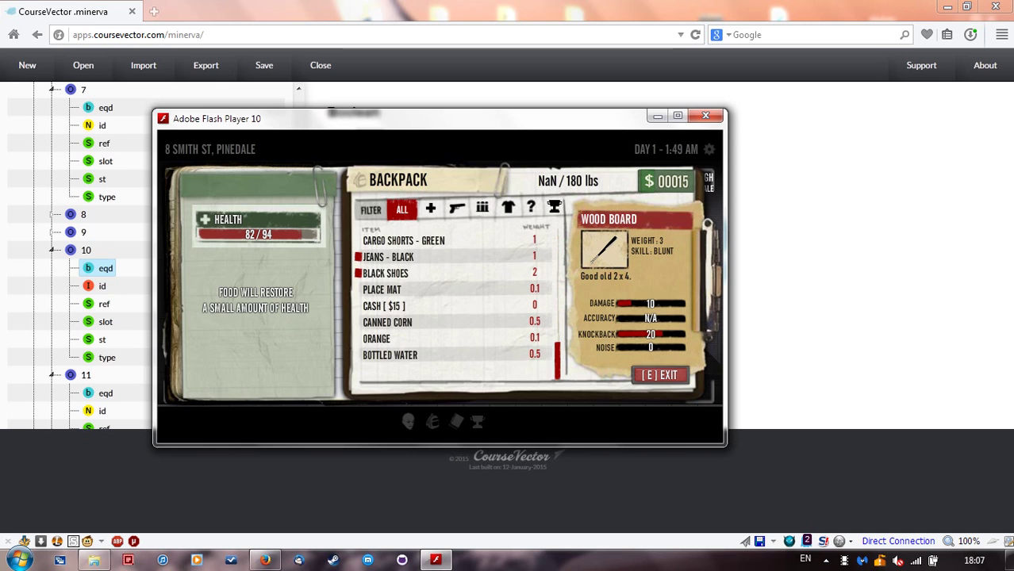
{"action": "scroll", "coordinate": [456, 303], "scroll_direction": "up", "scroll_amount": 3}
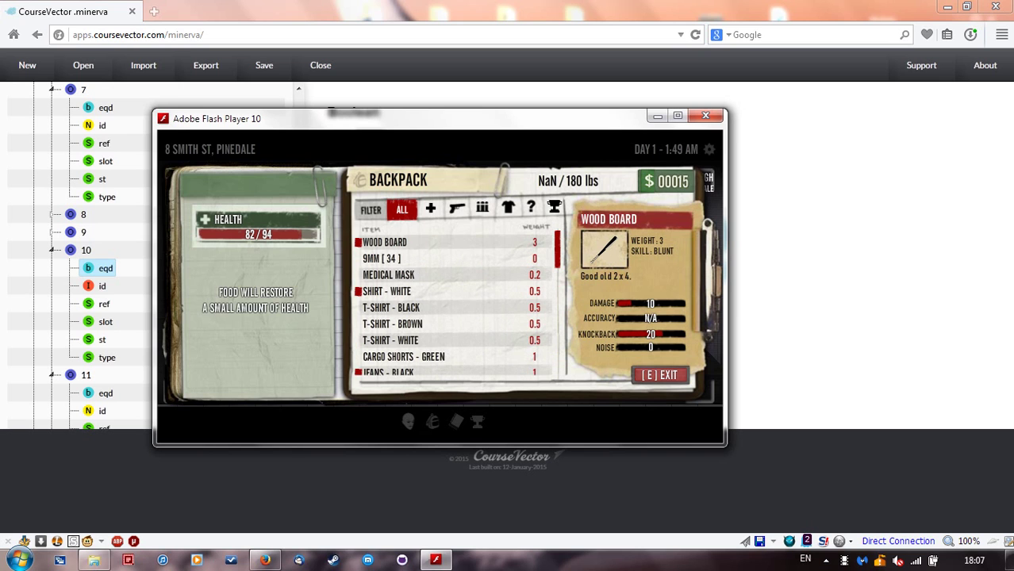
{"action": "scroll", "coordinate": [456, 306], "scroll_direction": "down", "scroll_amount": 3}
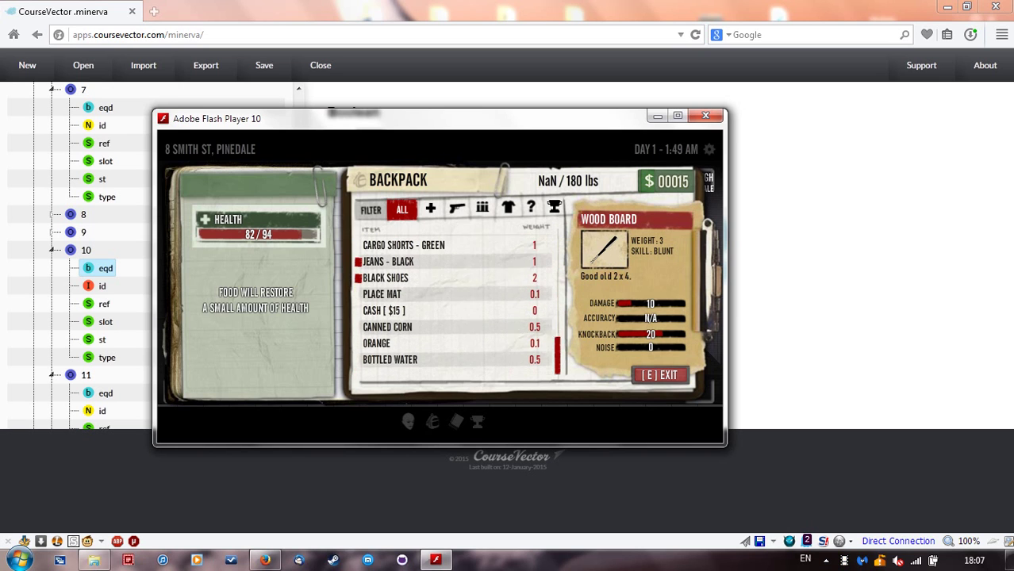
{"action": "scroll", "coordinate": [456, 305], "scroll_direction": "up", "scroll_amount": 2}
{"action": "scroll", "coordinate": [456, 305], "scroll_direction": "down", "scroll_amount": 2}
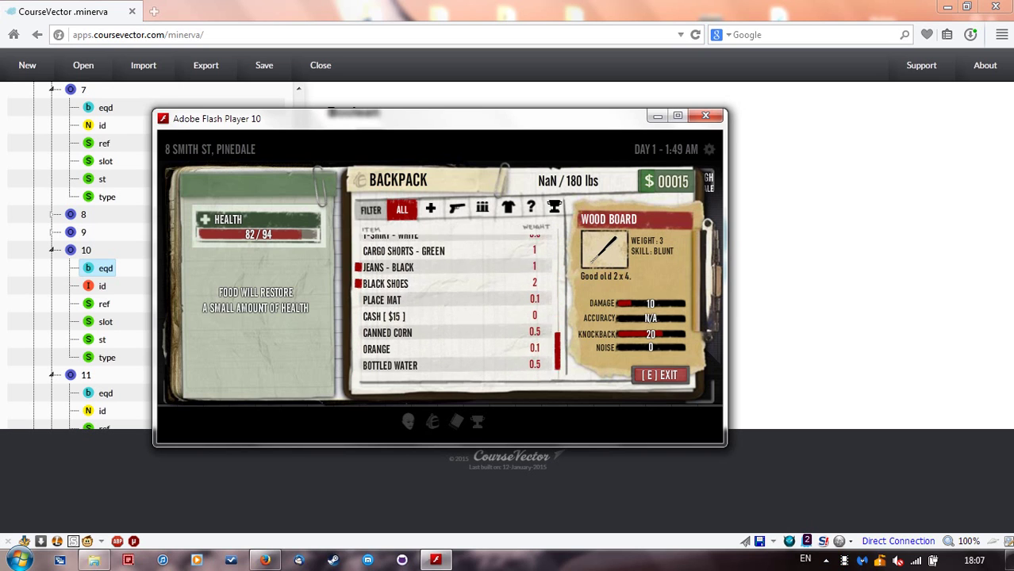
{"action": "scroll", "coordinate": [456, 306], "scroll_direction": "up", "scroll_amount": 3}
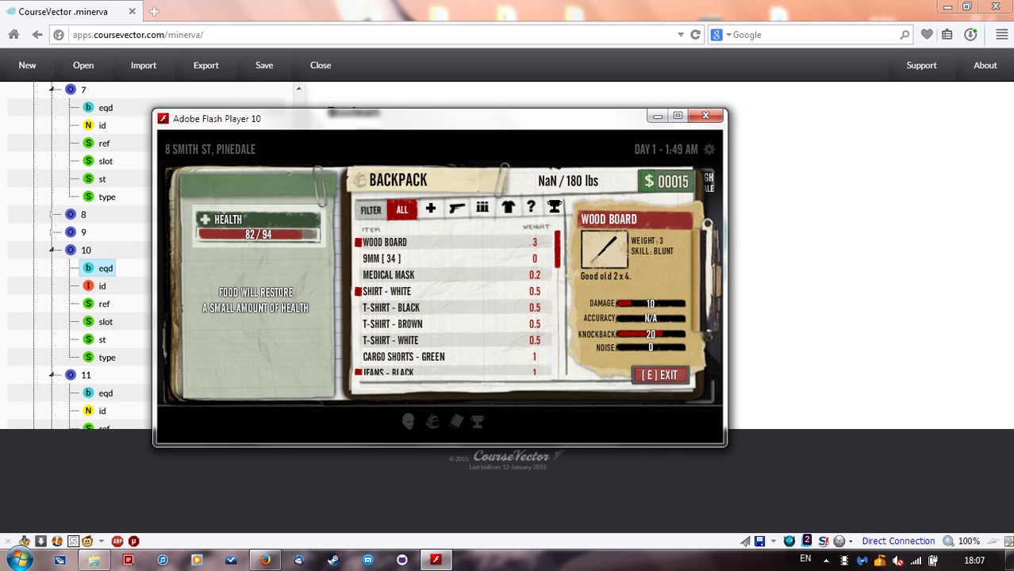
{"action": "left_click", "coordinate": [655, 375]}
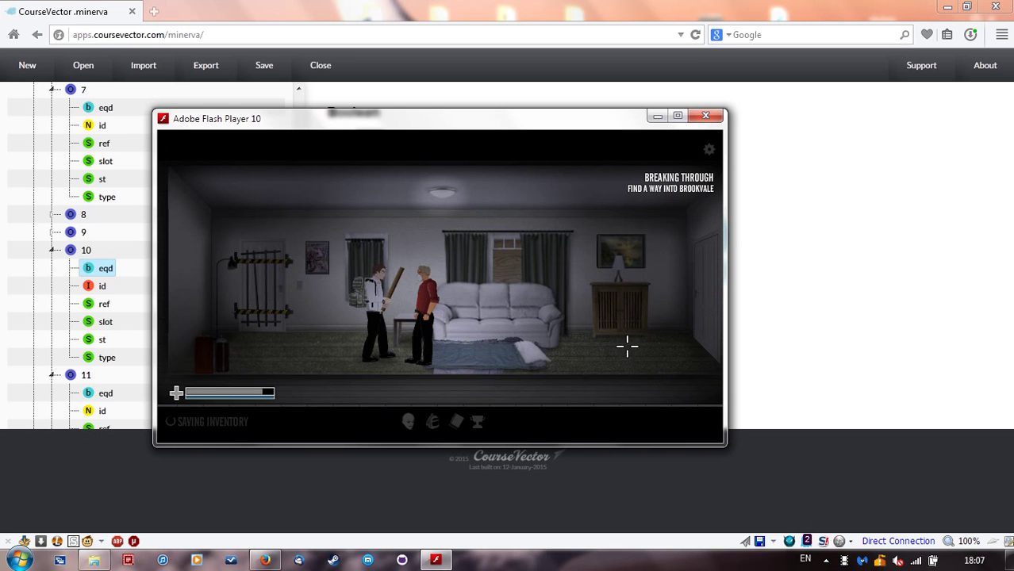
Step: Walk to the cupboard beside the sofa, search it, and take the scrap paper and the $4 cash
{"action": "key", "text": "a"}
{"action": "key", "text": "d"}
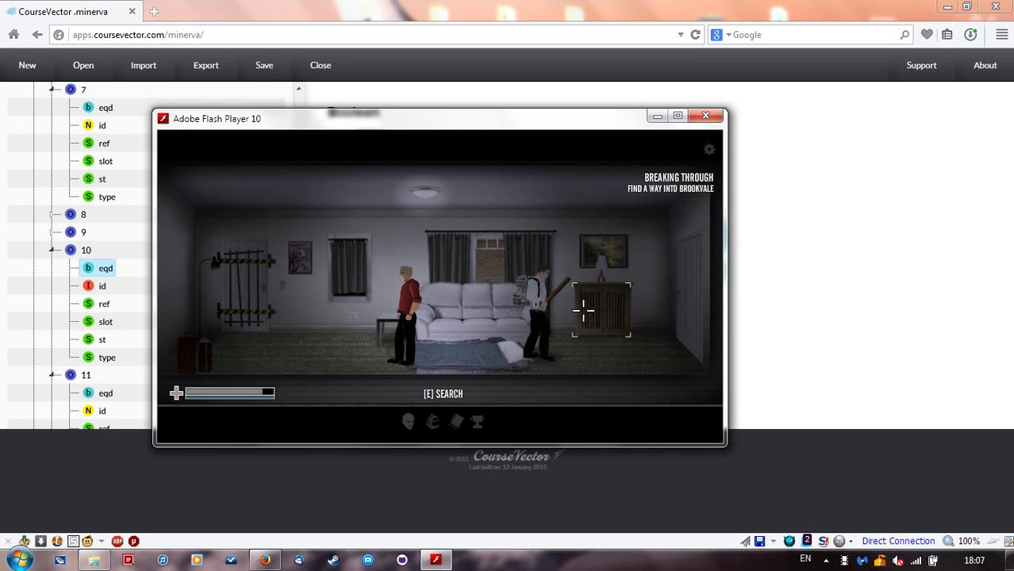
{"action": "key", "text": "e"}
{"action": "left_click", "coordinate": [397, 238]}
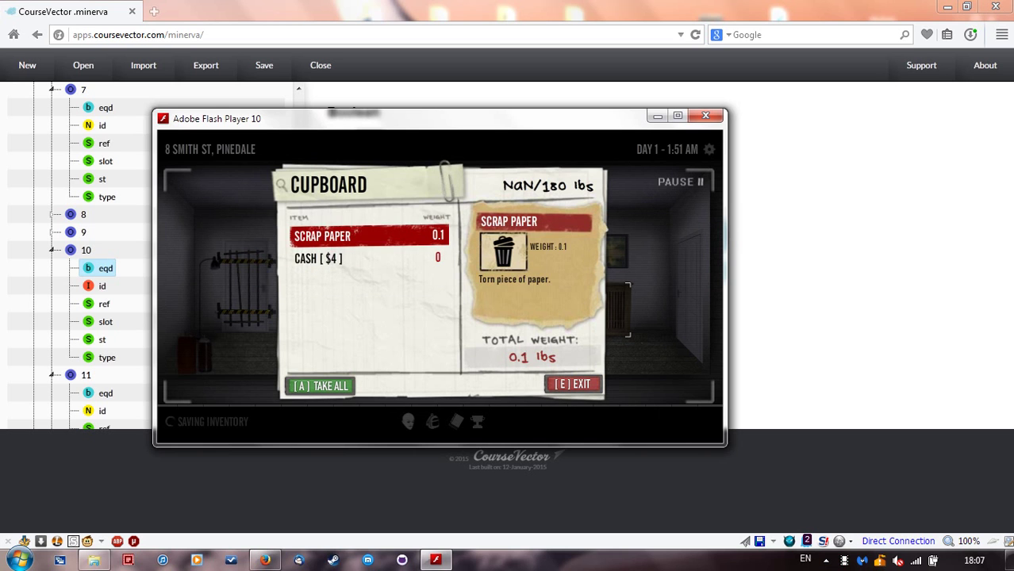
{"action": "left_click", "coordinate": [369, 236]}
{"action": "left_click", "coordinate": [368, 236]}
{"action": "left_click", "coordinate": [556, 383]}
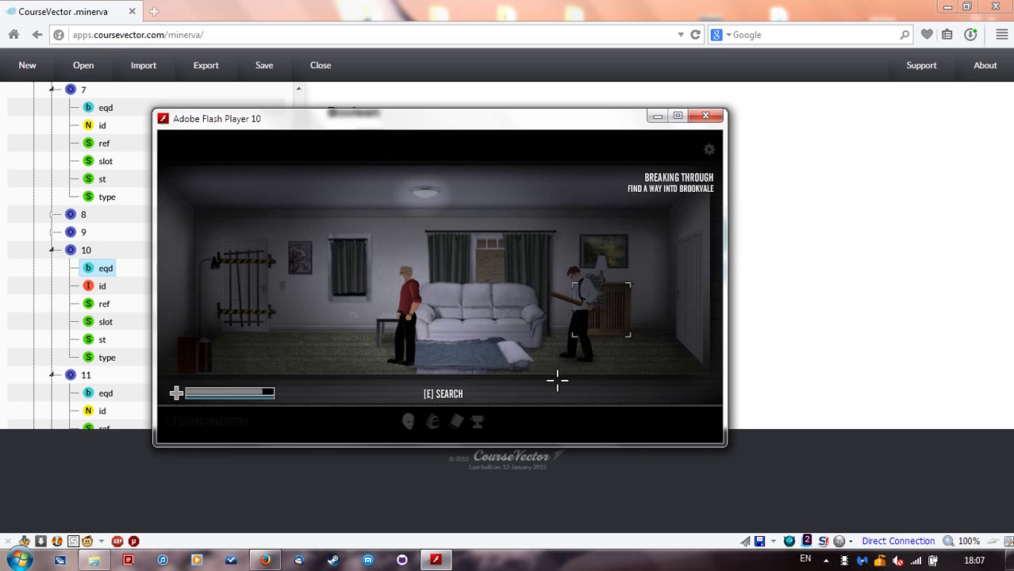
Step: Check the backpack briefly and view the character's attributes and skills sheet
{"action": "key", "text": "i"}
{"action": "left_click", "coordinate": [644, 371]}
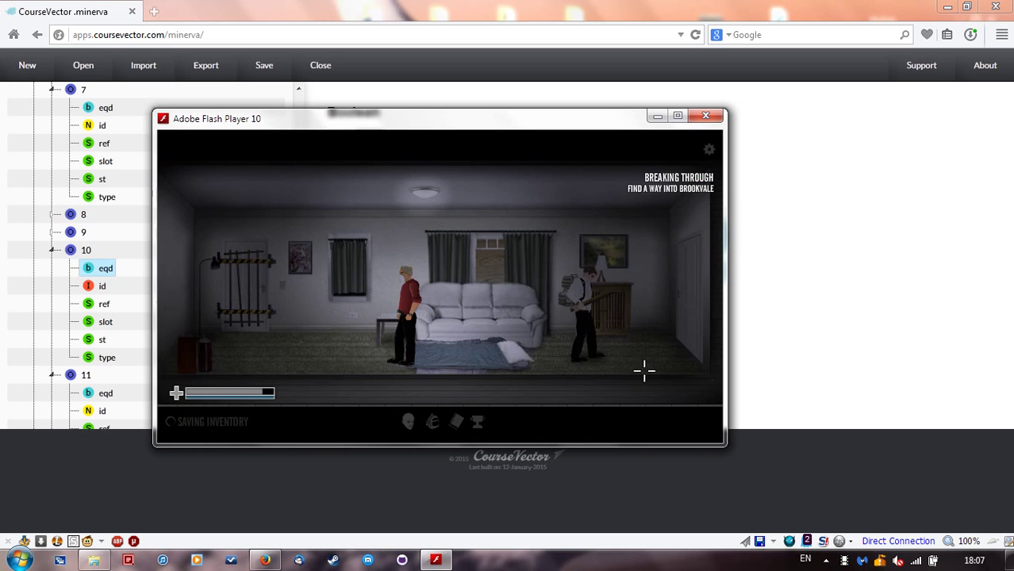
{"action": "key", "text": "a"}
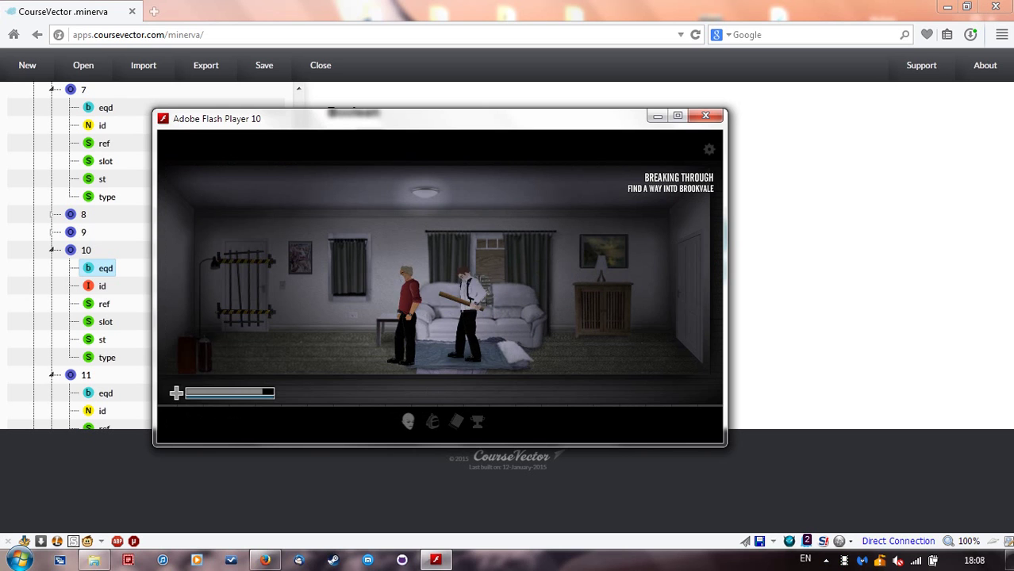
{"action": "key", "text": "c"}
{"action": "mouse_move", "coordinate": [230, 257]}
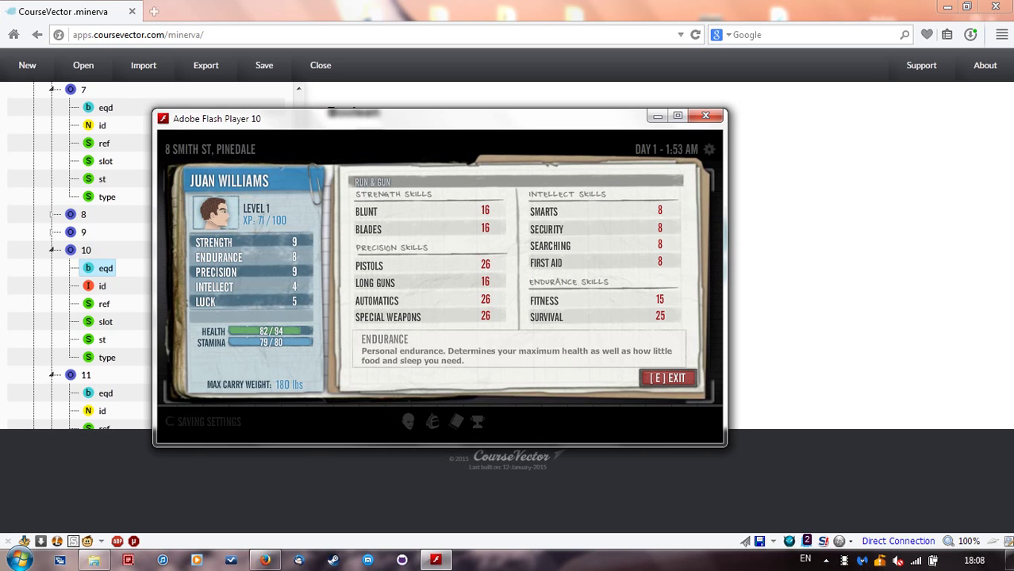
{"action": "key", "text": "e"}
Step: Save and quit the current story, and close the game
{"action": "key", "text": "Escape"}
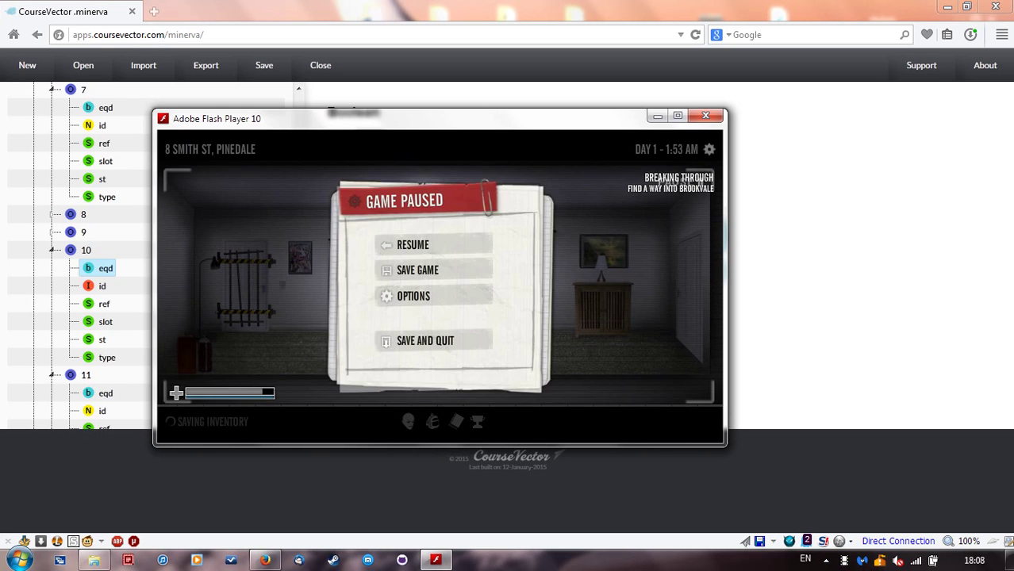
{"action": "left_click", "coordinate": [433, 341]}
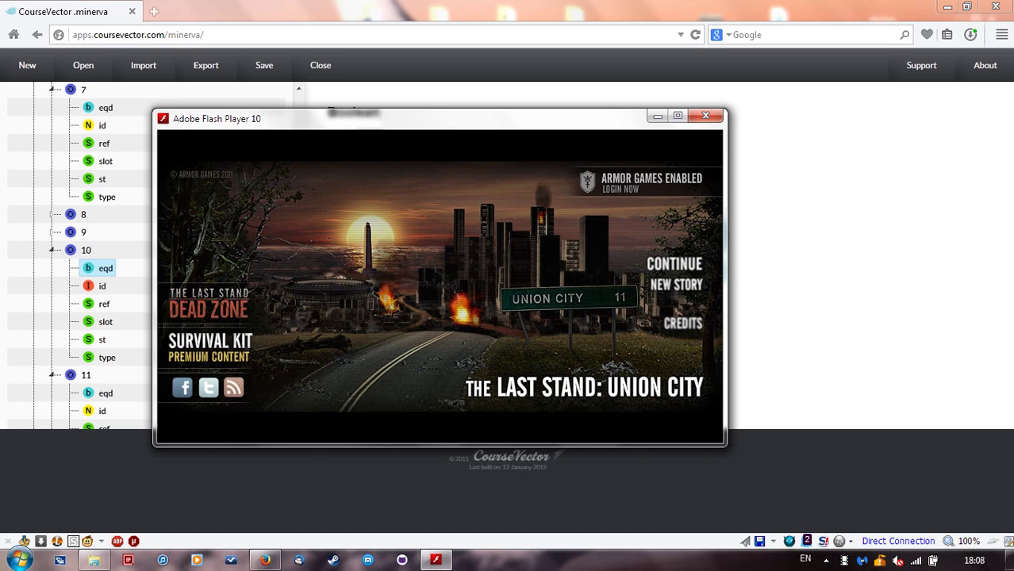
{"action": "left_click", "coordinate": [705, 115]}
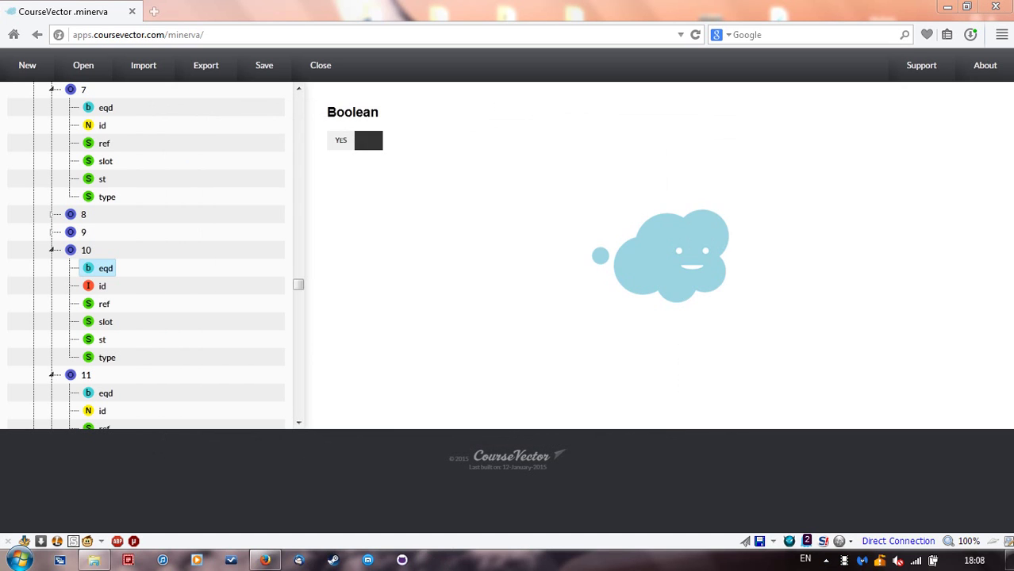
Step: Relaunch the-last-stand-union-12009_v1.33-DZ SWF file from the TLS documents folder and minimize the folder window
{"action": "left_click", "coordinate": [94, 560]}
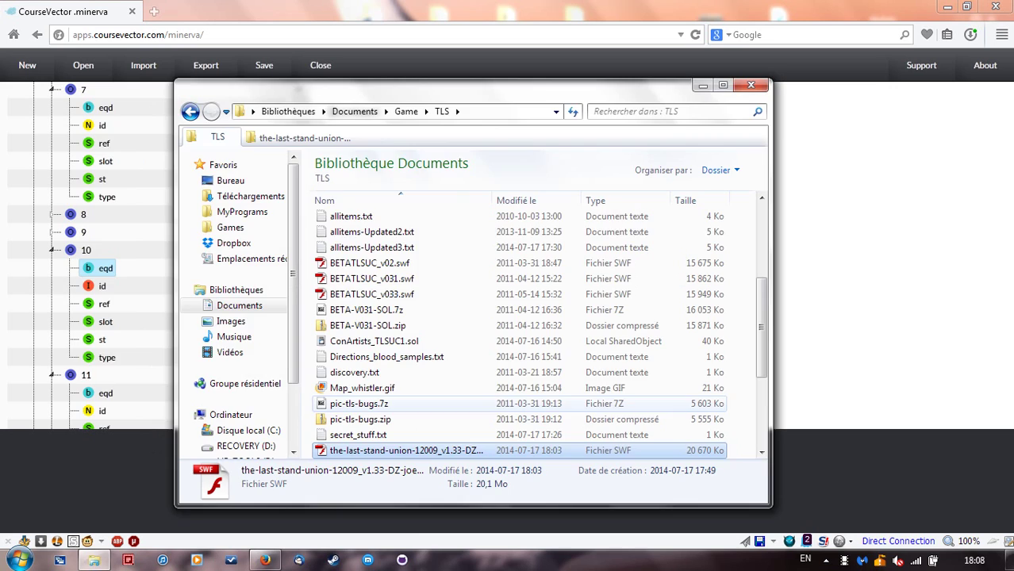
{"action": "double_click", "coordinate": [405, 451]}
{"action": "left_click", "coordinate": [703, 85]}
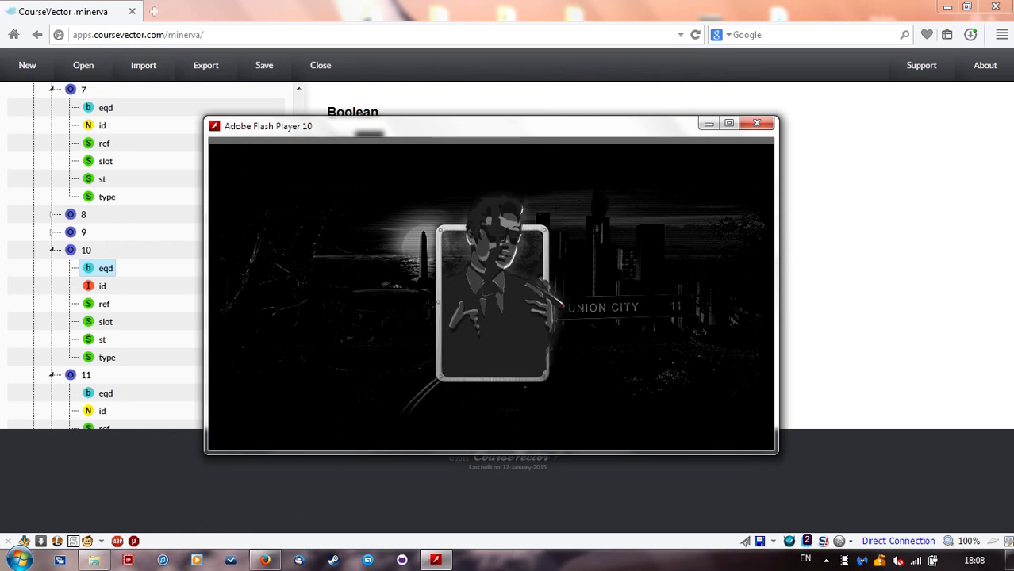
Step: Switch back to Minerva and close the ConArtists_TLSUC1.sol save file
{"action": "key", "text": "alt+Tab"}
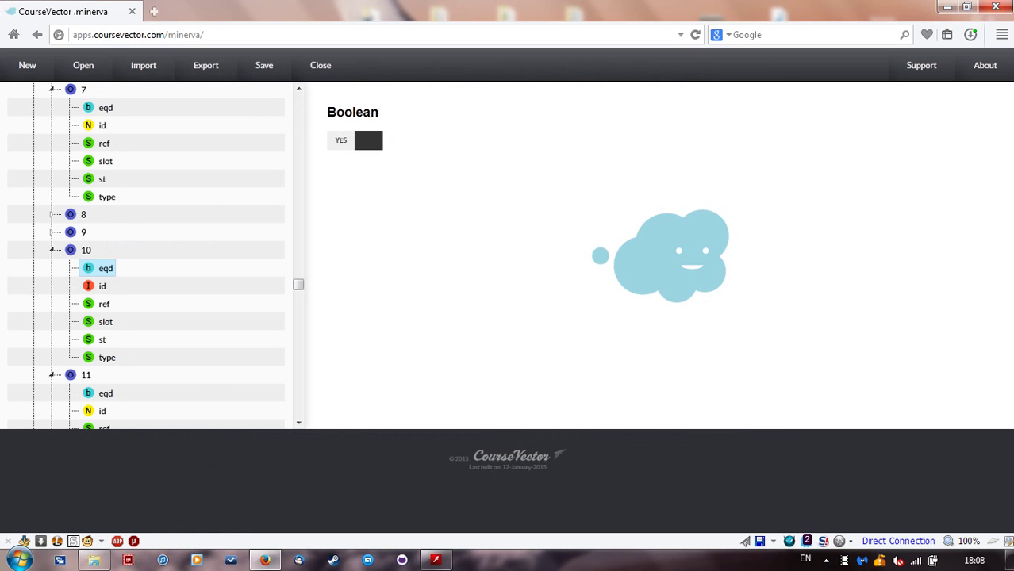
{"action": "left_click_drag", "start_coordinate": [299, 284], "coordinate": [299, 100]}
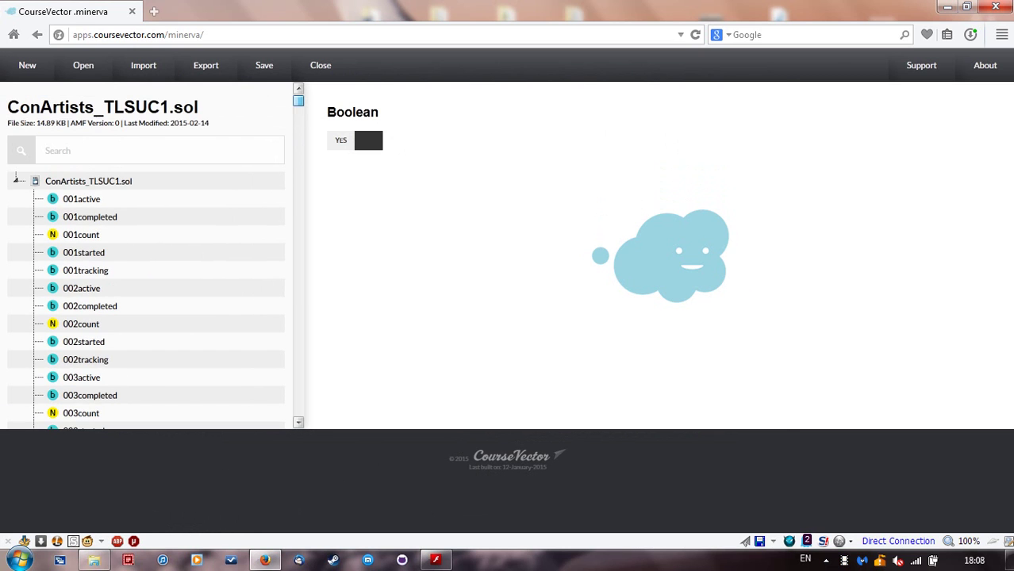
{"action": "left_click", "coordinate": [320, 66]}
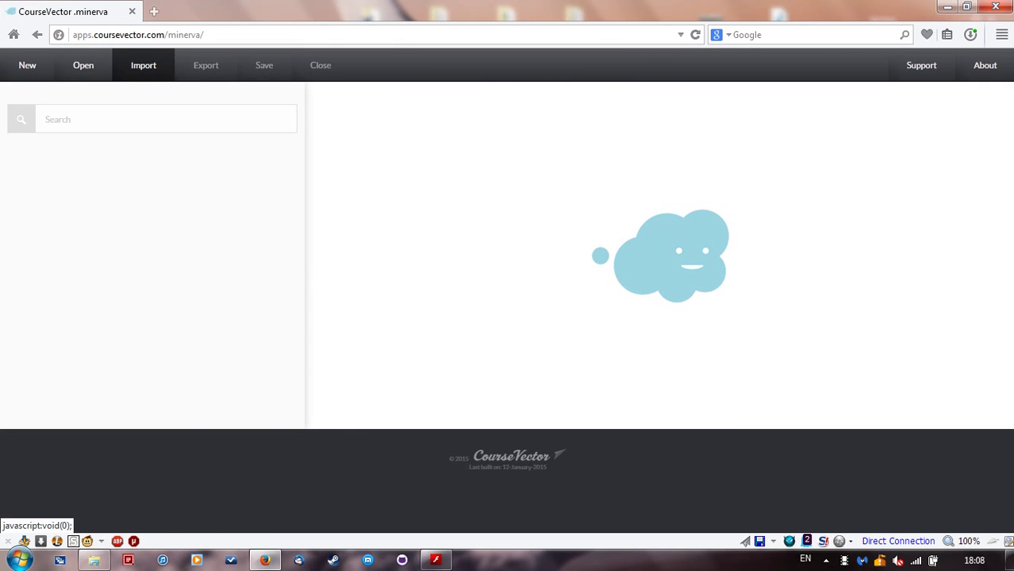
Step: Examine the filename and AMF version options for a new file, and leave without creating one
{"action": "left_click", "coordinate": [27, 65]}
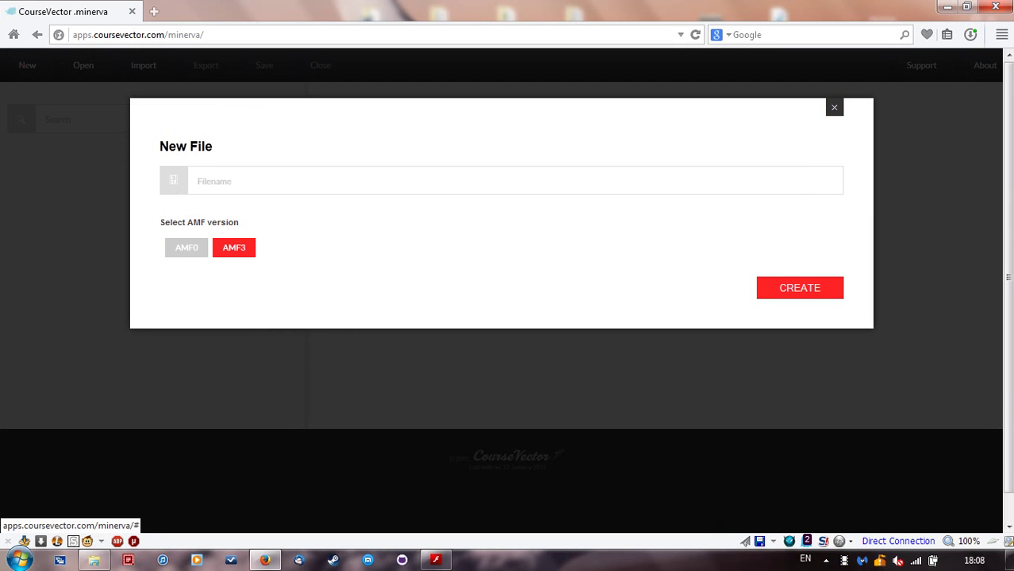
{"action": "left_click", "coordinate": [834, 107]}
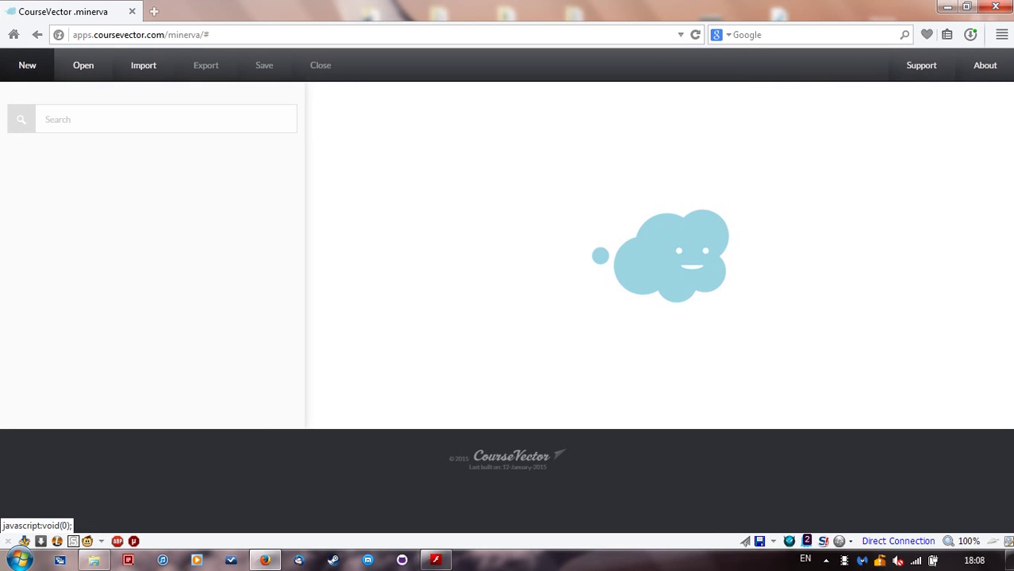
{"action": "left_click", "coordinate": [27, 65]}
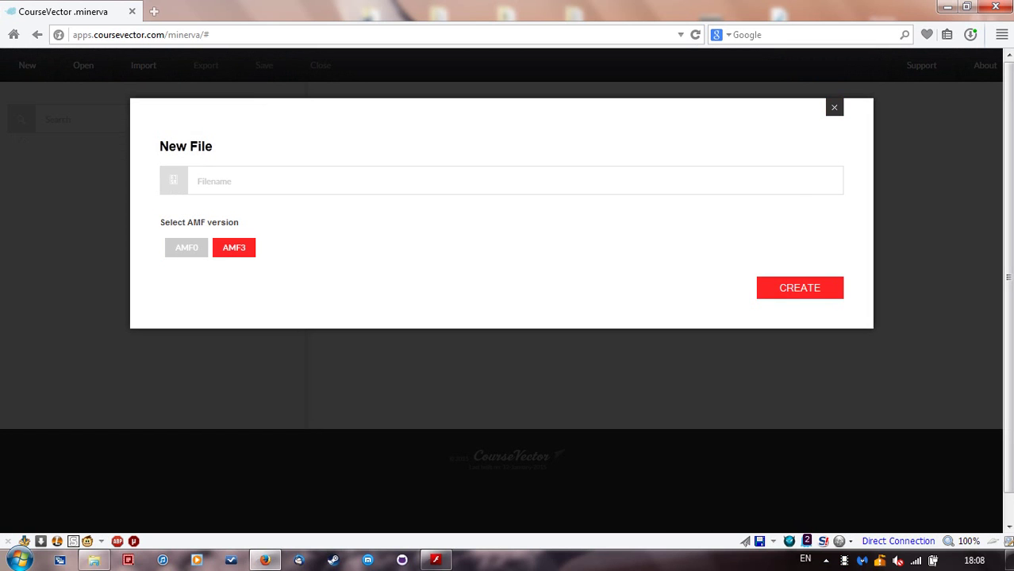
{"action": "left_click", "coordinate": [834, 107]}
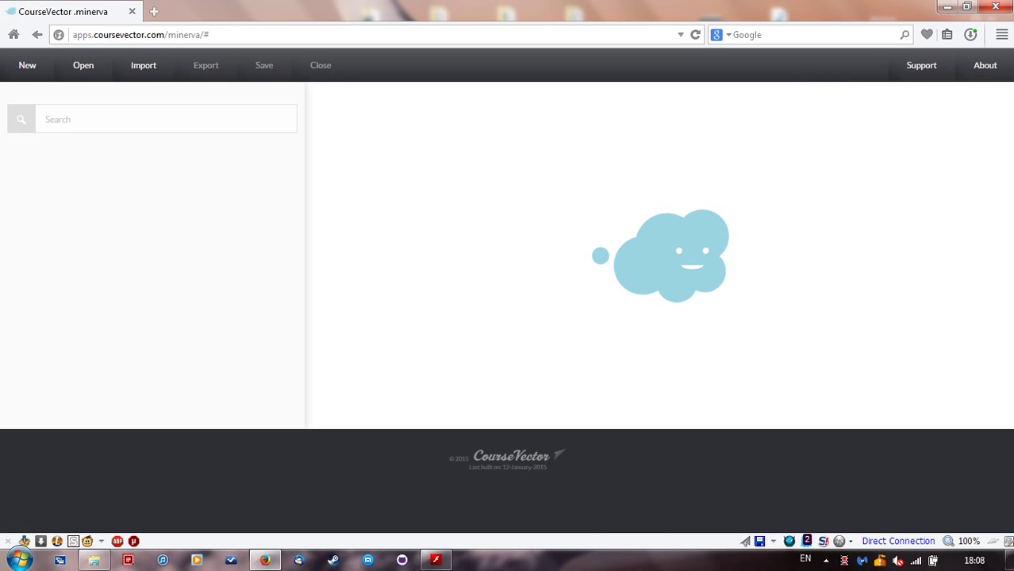
Step: Examine the Import JSON dialog's filename and JSON fields, and close it without importing anything
{"action": "left_click", "coordinate": [143, 65]}
{"action": "key", "text": "Tab"}
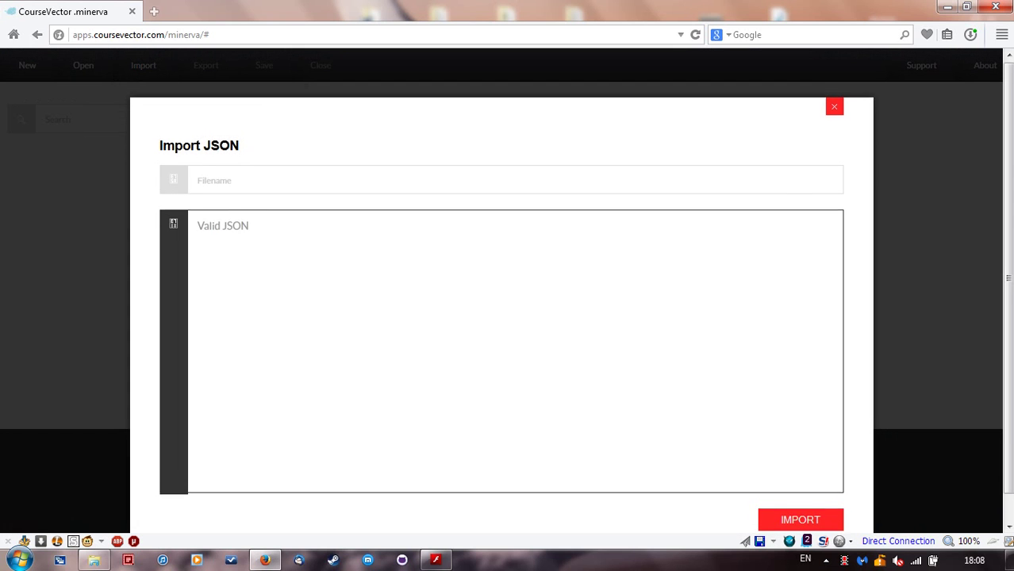
{"action": "scroll", "coordinate": [502, 333], "scroll_direction": "down", "scroll_amount": 1}
{"action": "key", "text": "Tab"}
{"action": "key", "text": "Tab"}
{"action": "key", "text": "Tab"}
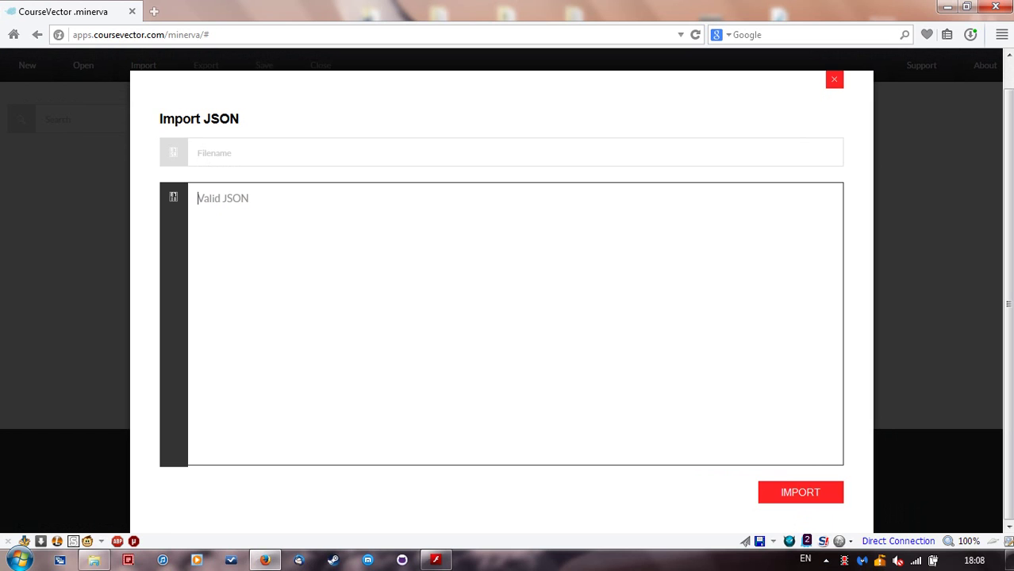
{"action": "key", "text": "Tab"}
{"action": "key", "text": "Tab"}
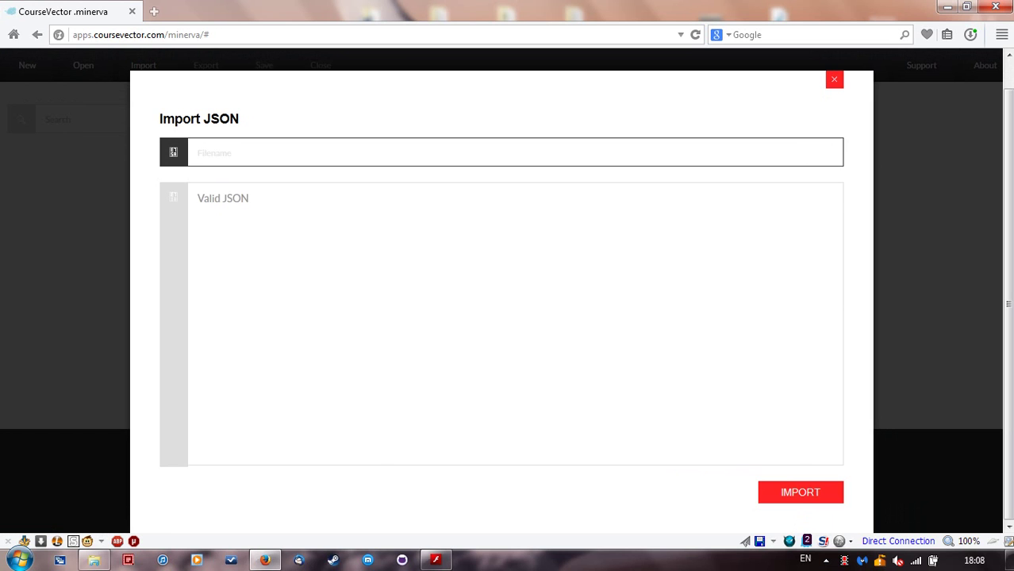
{"action": "key", "text": "shift+Tab"}
{"action": "key", "text": "Return"}
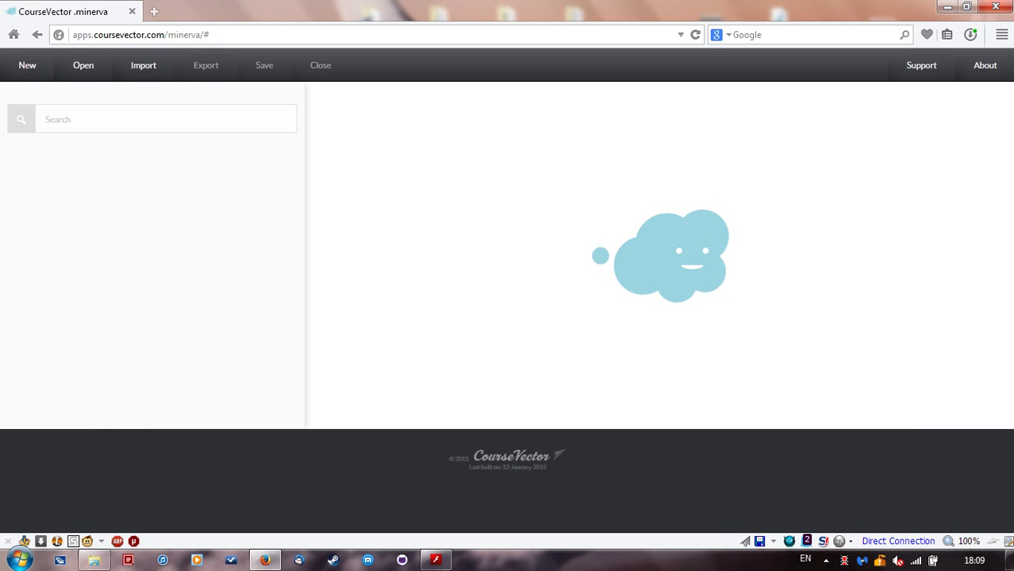
{"action": "key", "text": "shift+Tab"}
{"action": "key", "text": "Tab"}
{"action": "key", "text": "shift+Tab"}
{"action": "key", "text": "shift+Tab"}
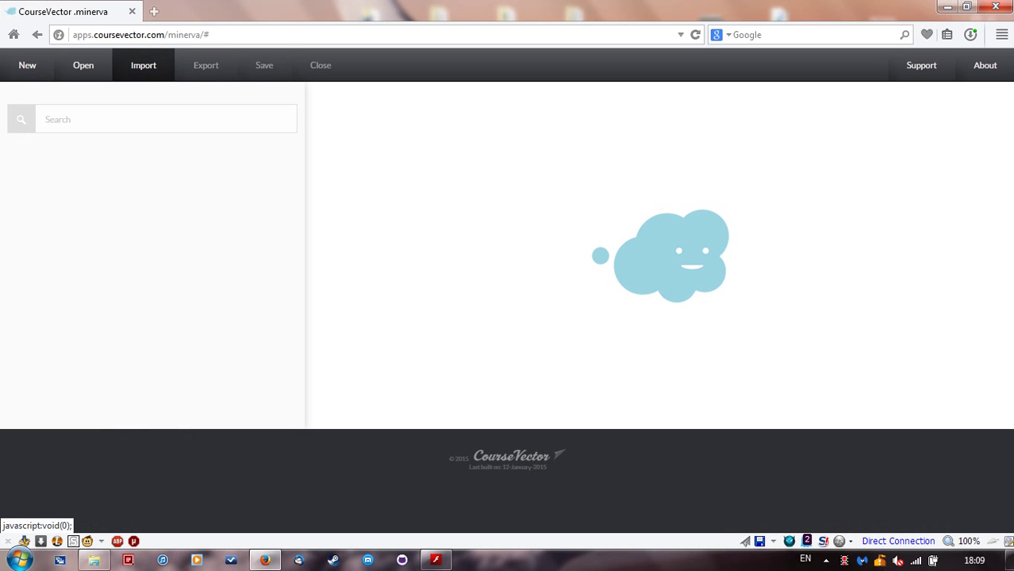
{"action": "key", "text": "Tab"}
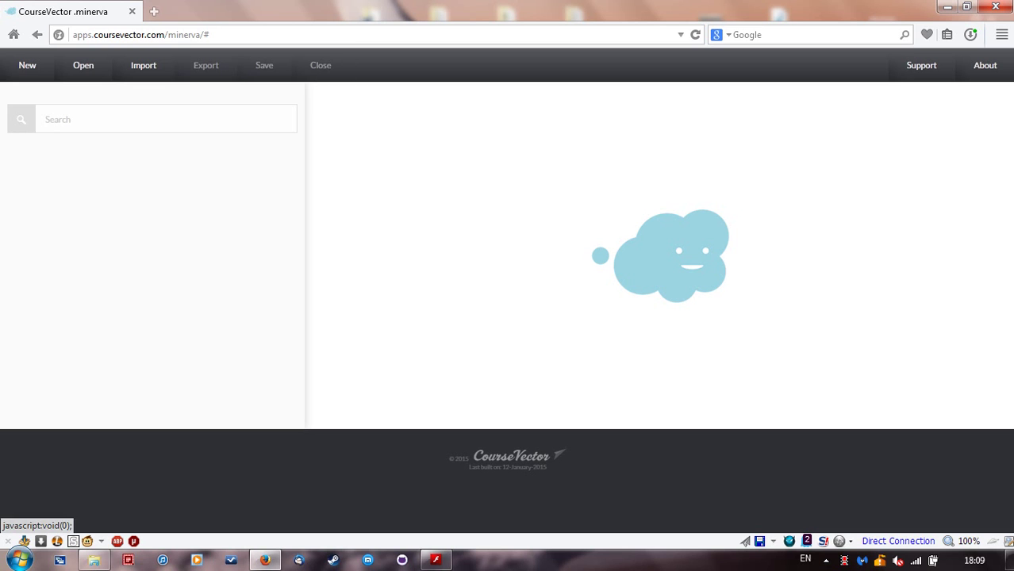
Step: View Minerva's About information, highlight parts of its version number, and close it
{"action": "left_click", "coordinate": [984, 65]}
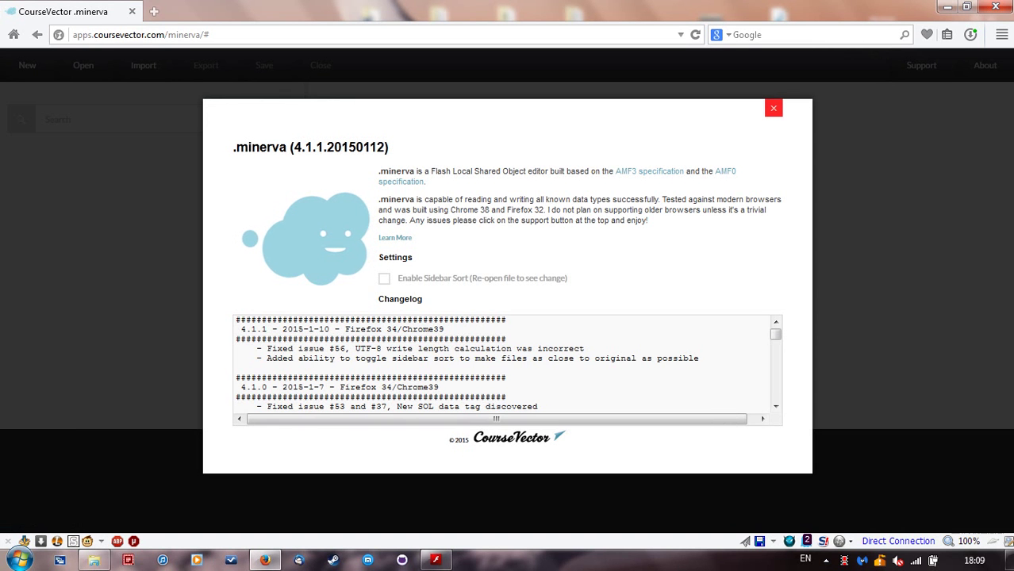
{"action": "mouse_move", "coordinate": [776, 335]}
{"action": "left_mouse_down"}
{"action": "mouse_move", "coordinate": [776, 394]}
{"action": "mouse_move", "coordinate": [776, 335]}
{"action": "left_mouse_up"}
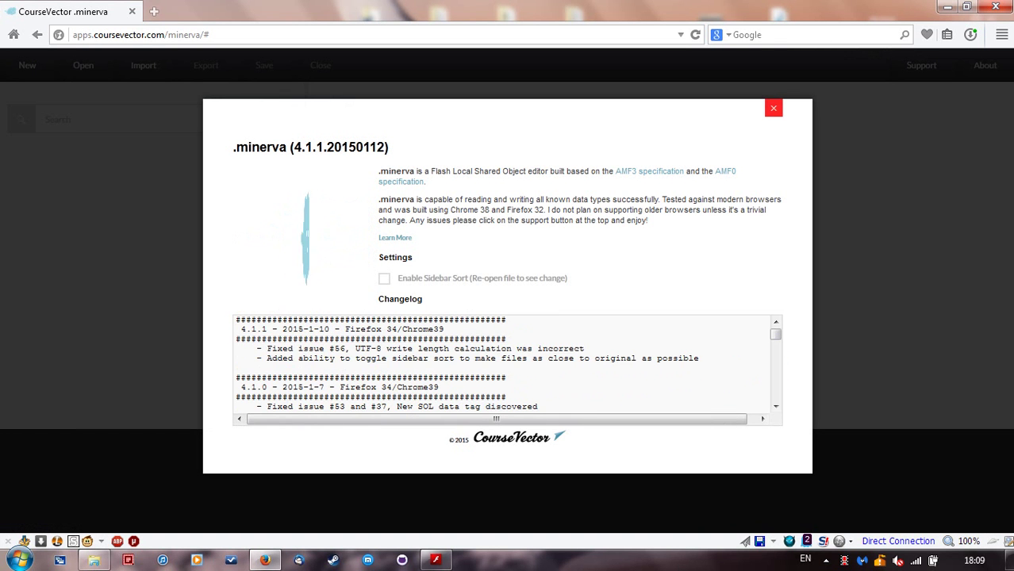
{"action": "left_click_drag", "start_coordinate": [295, 147], "coordinate": [388, 147]}
{"action": "left_click", "coordinate": [390, 148]}
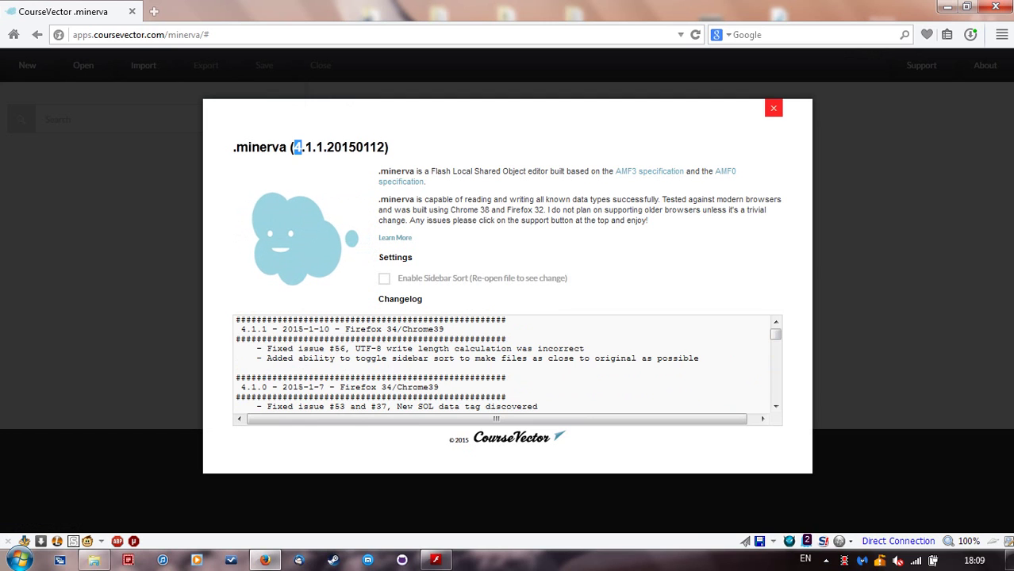
{"action": "left_click_drag", "start_coordinate": [300, 147], "coordinate": [311, 146]}
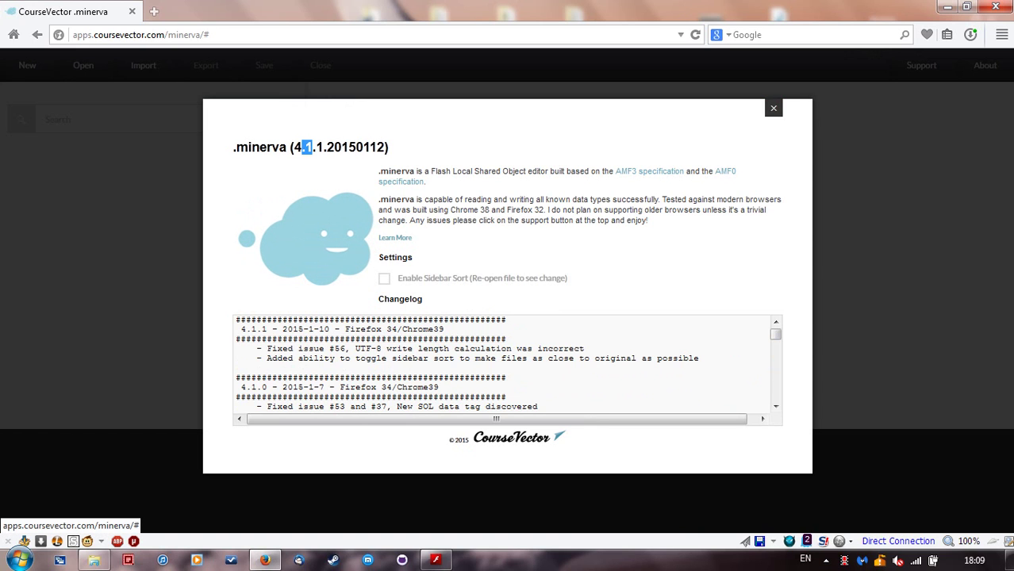
{"action": "left_click", "coordinate": [774, 108]}
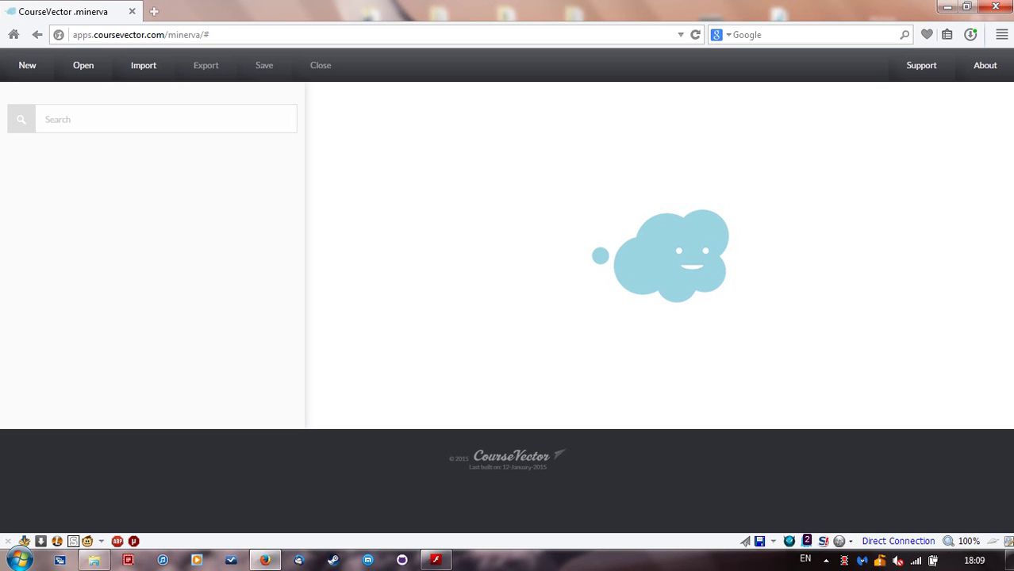
{"action": "left_click", "coordinate": [46, 119]}
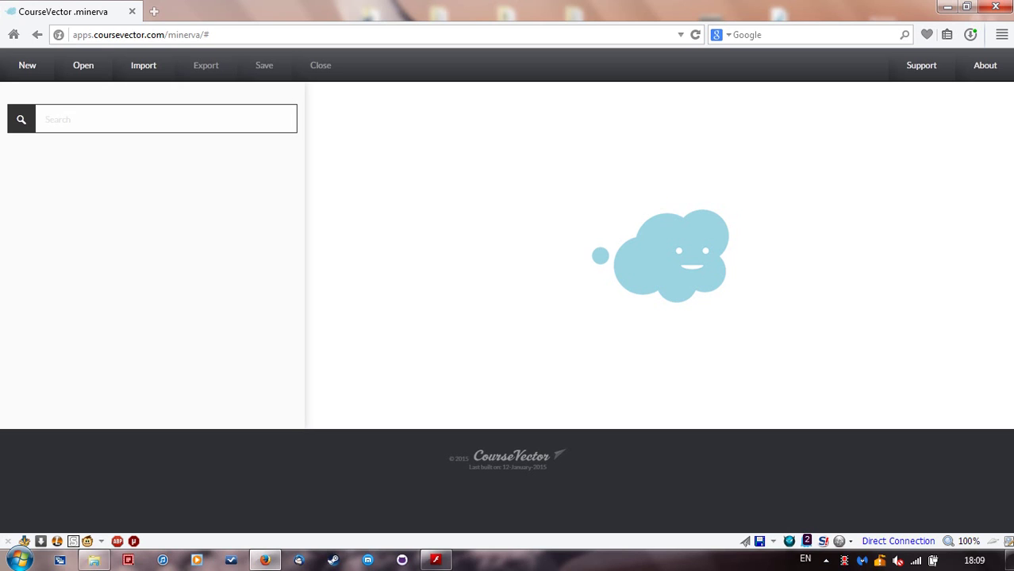
{"action": "left_click", "coordinate": [83, 65]}
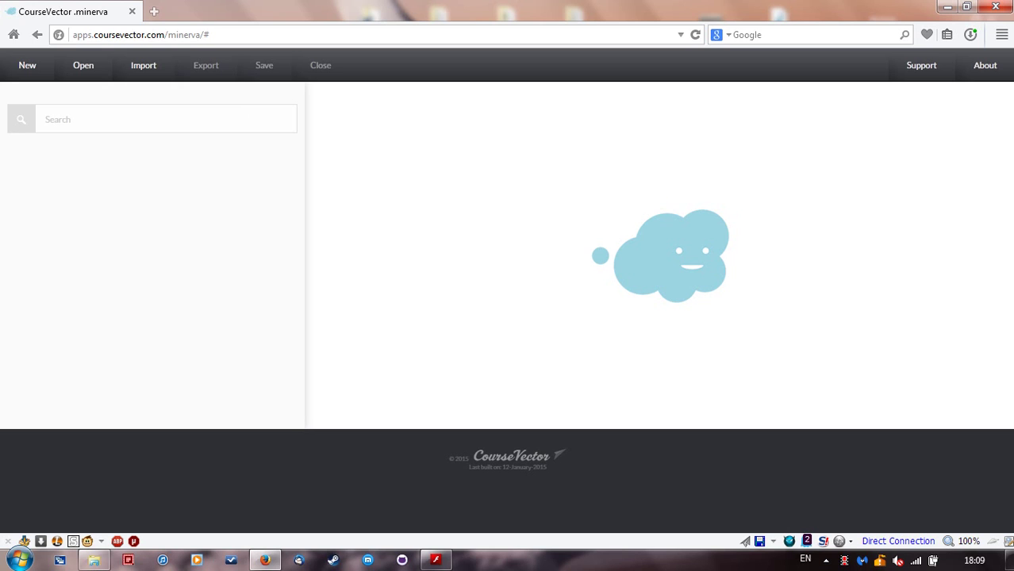
{"action": "left_click_drag", "start_coordinate": [479, 467], "coordinate": [449, 459]}
Step: Switch to The Last Stand: Union City in Adobe Flash Player, move its window aside, and continue the saved level 1 story
{"action": "left_click", "coordinate": [435, 560]}
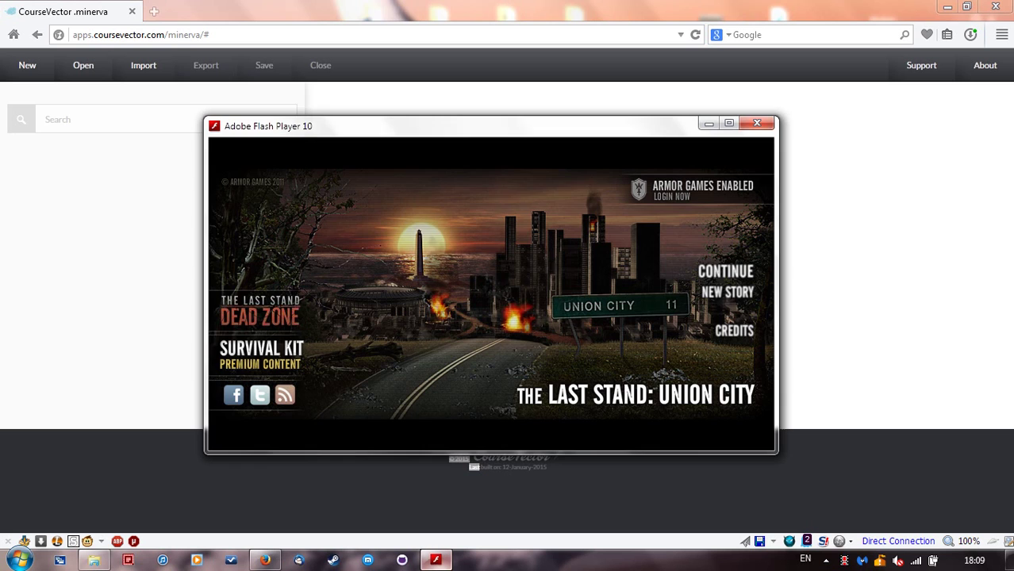
{"action": "left_click_drag", "start_coordinate": [441, 126], "coordinate": [339, 127]}
{"action": "left_click", "coordinate": [624, 273]}
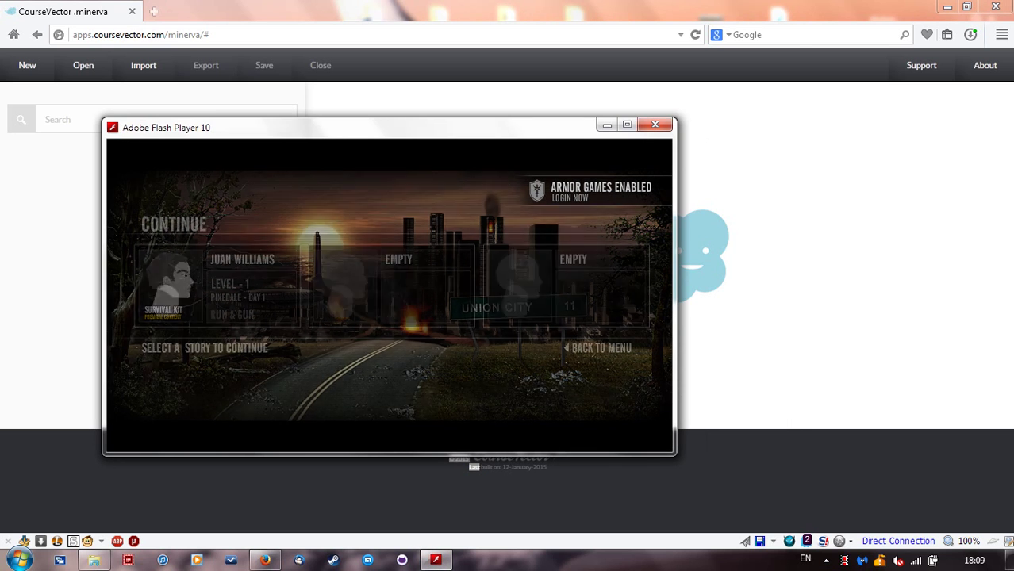
{"action": "left_click", "coordinate": [217, 286]}
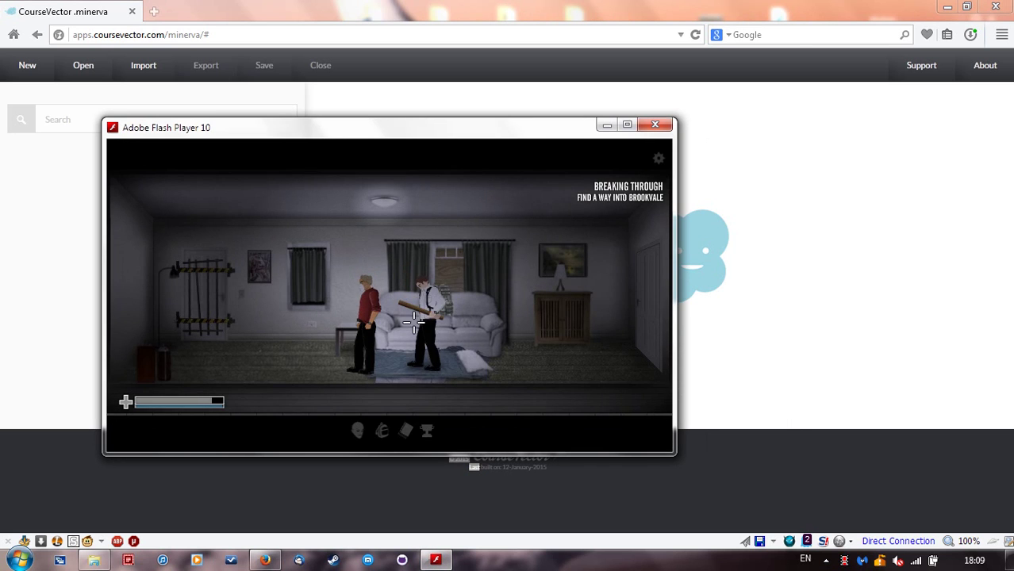
Step: Check the 9mm ammunition details in the character's backpack, leave the backpack, and close the game
{"action": "key", "text": "i"}
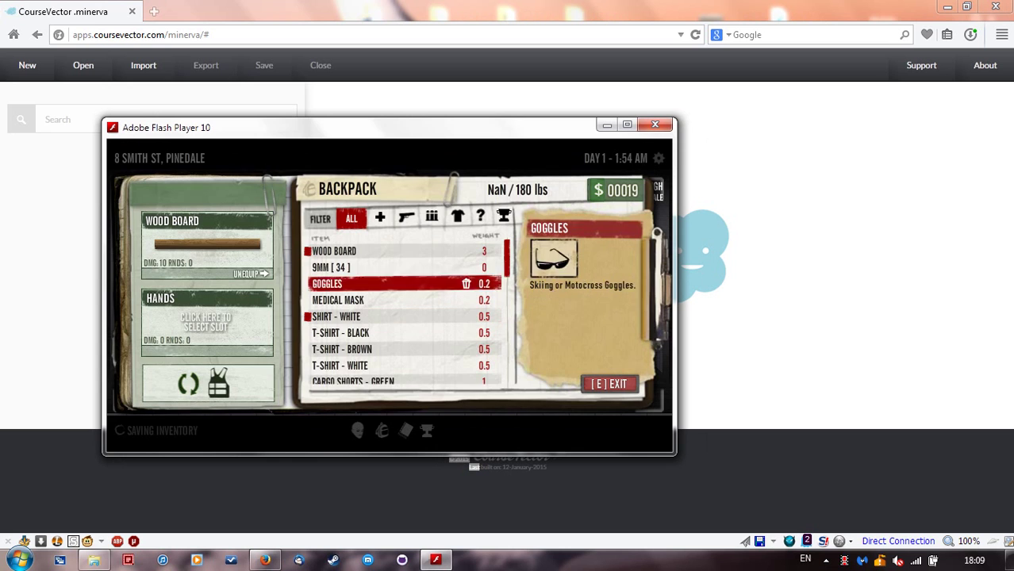
{"action": "left_click", "coordinate": [330, 267]}
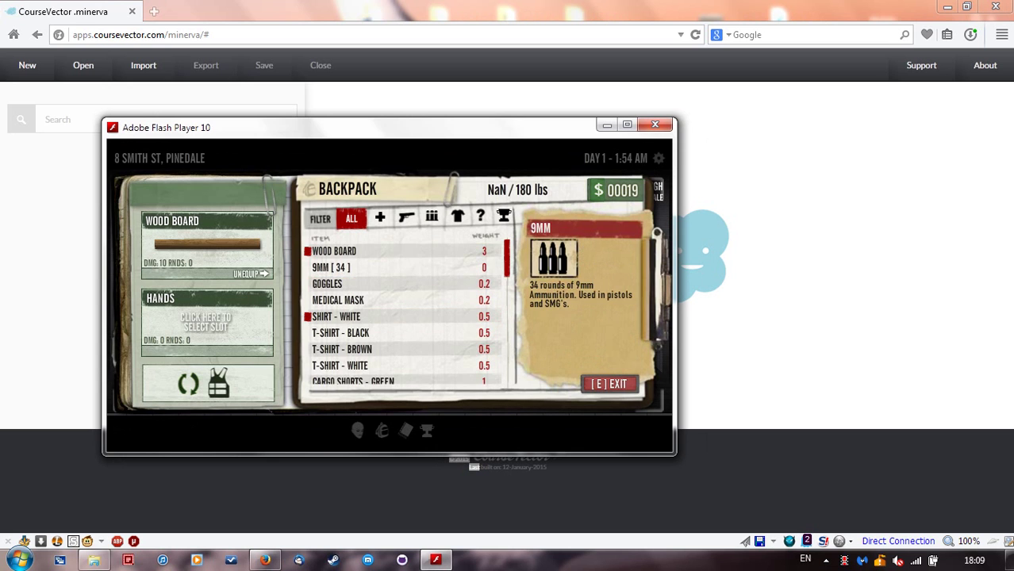
{"action": "key", "text": "e"}
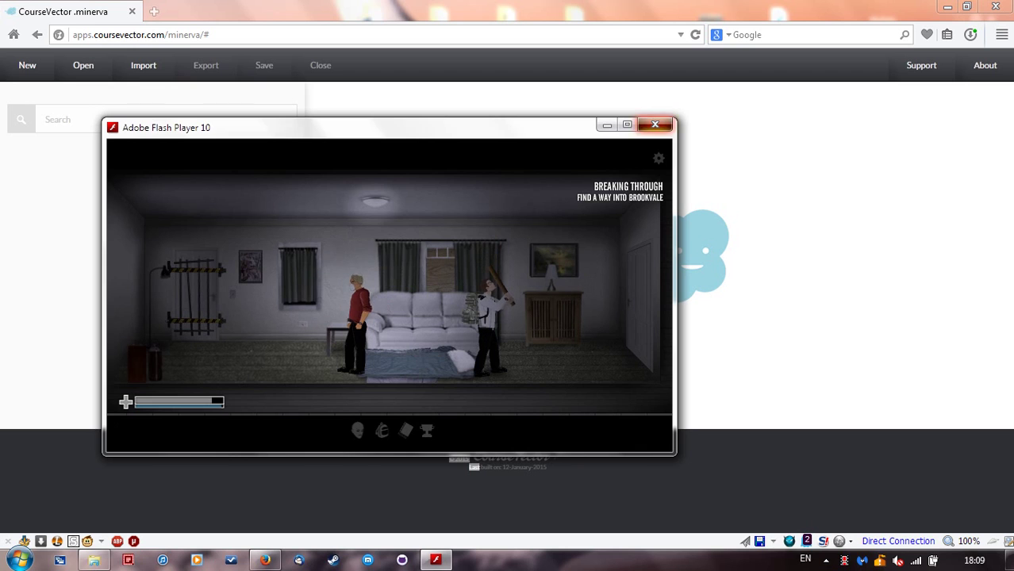
{"action": "left_click", "coordinate": [655, 124]}
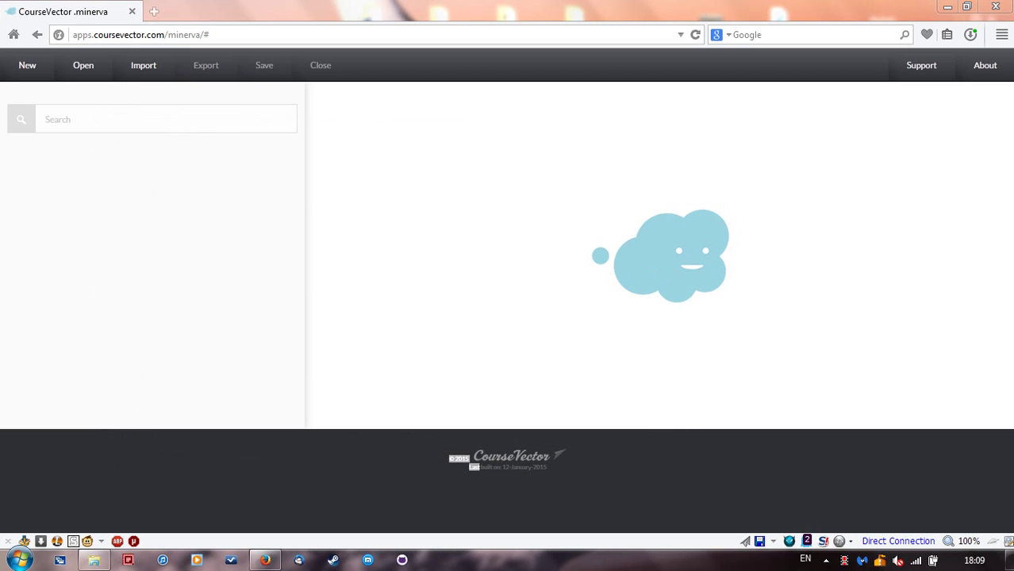